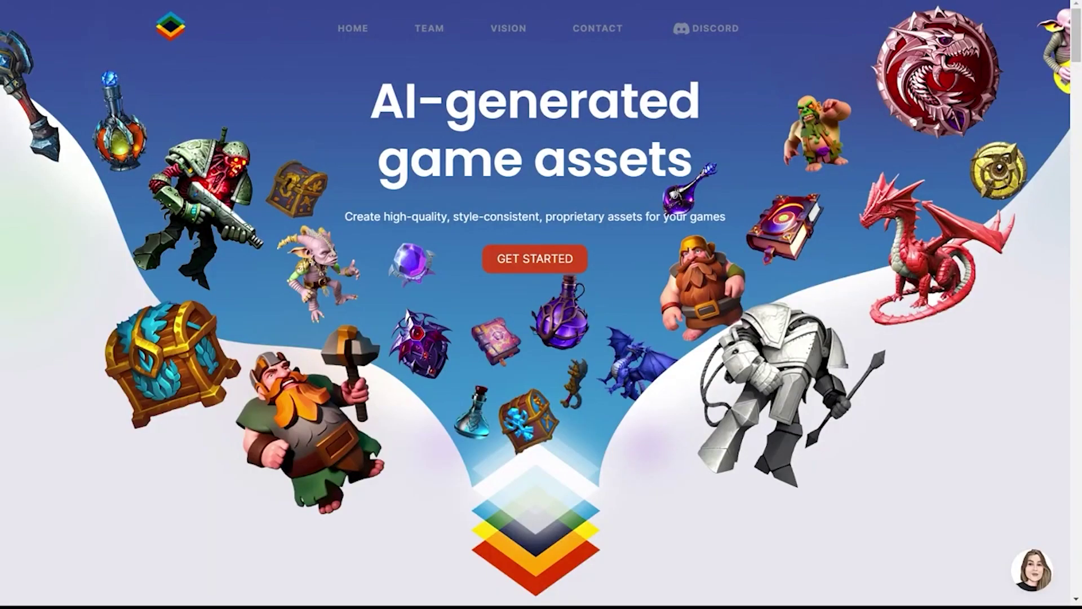
Look over the Scenario home page and the TechCrunch article about its game art funding
scroll(541, 304, down, 6)
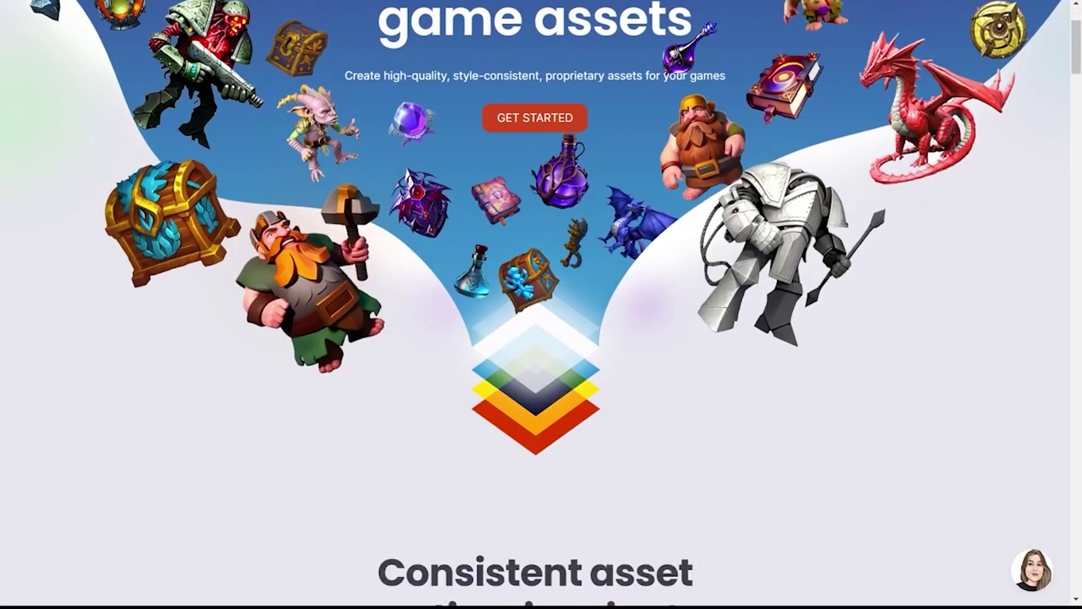
scroll(541, 304, down, 3)
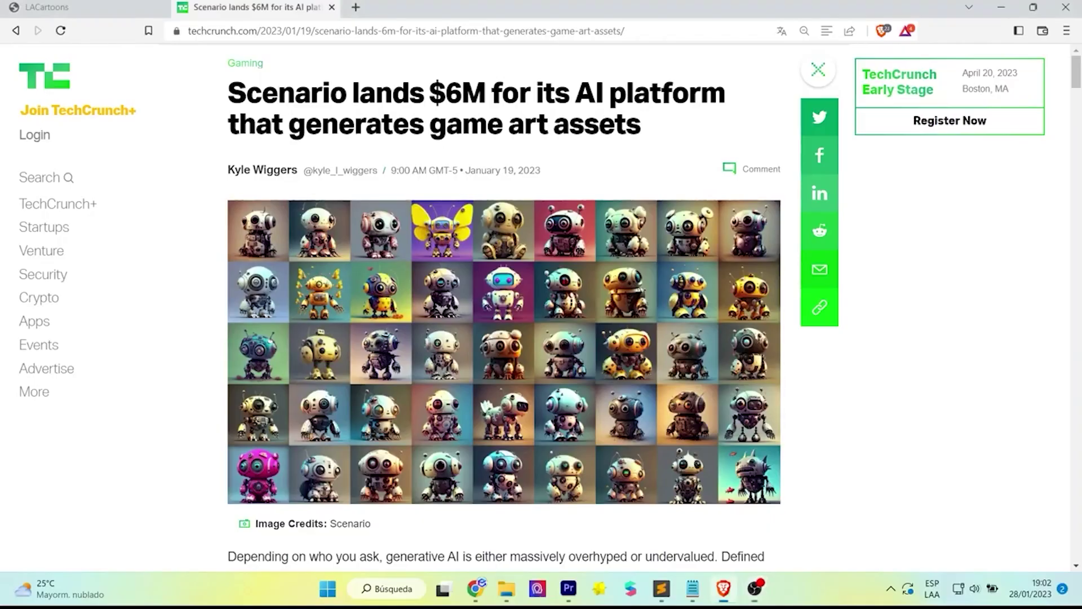
scroll(183, 305, down, 3)
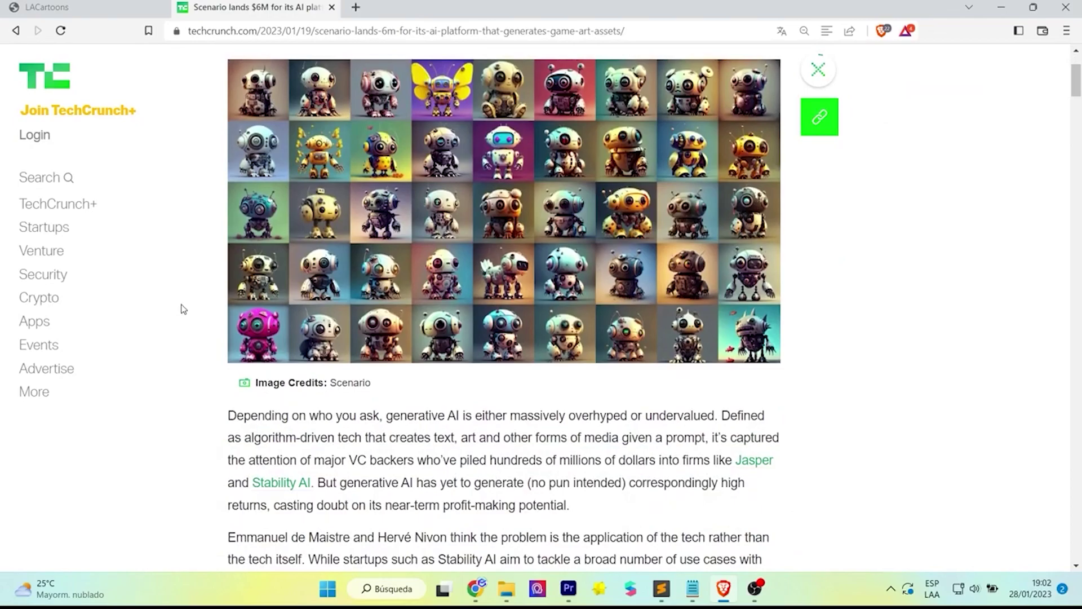
scroll(182, 309, up, 3)
scroll(182, 309, down, 10)
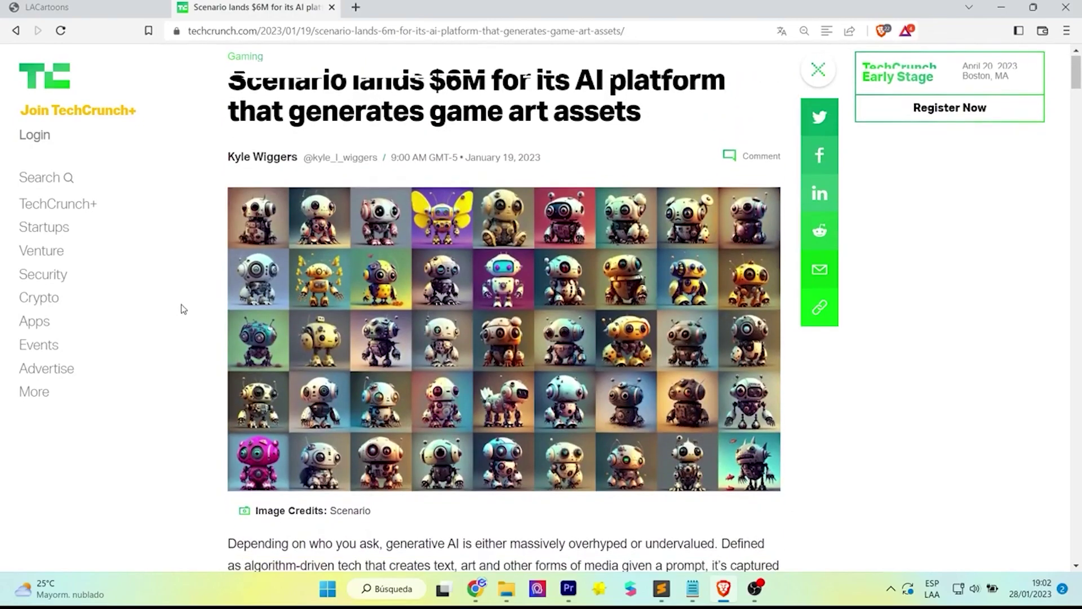
scroll(182, 309, down, 4)
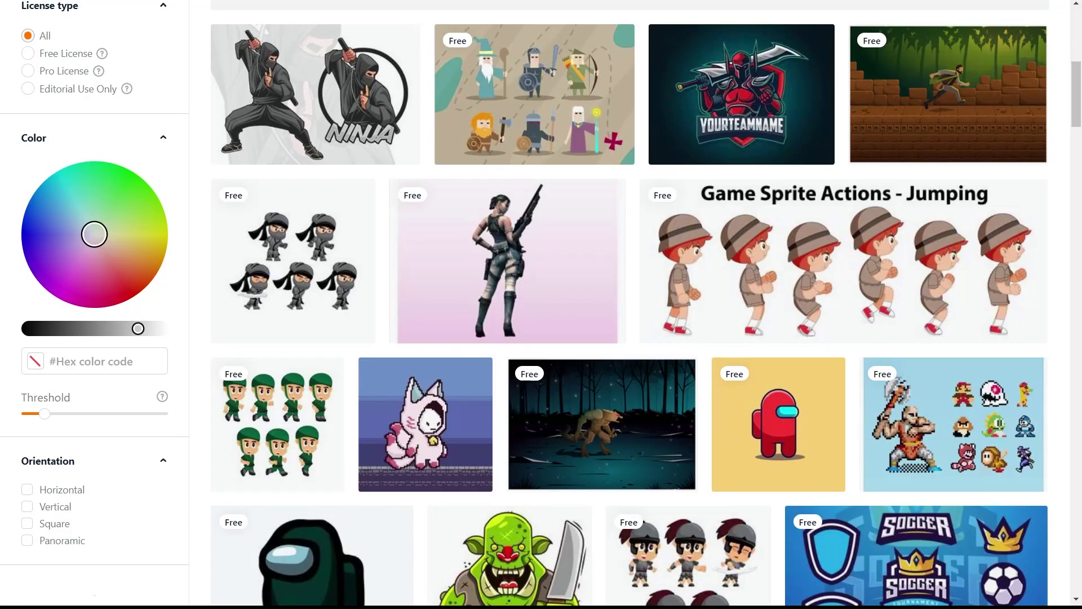
Download the free Soldier Running and Soldier Idle game character vector sets from Vecteezy
scroll(537, 358, up, 5)
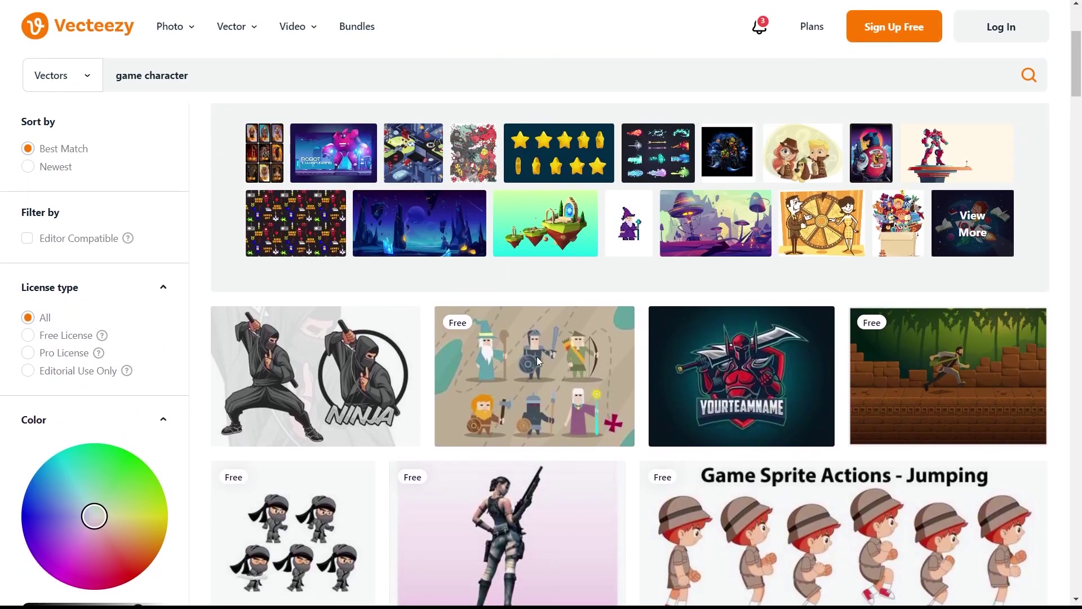
scroll(538, 361, down, 5)
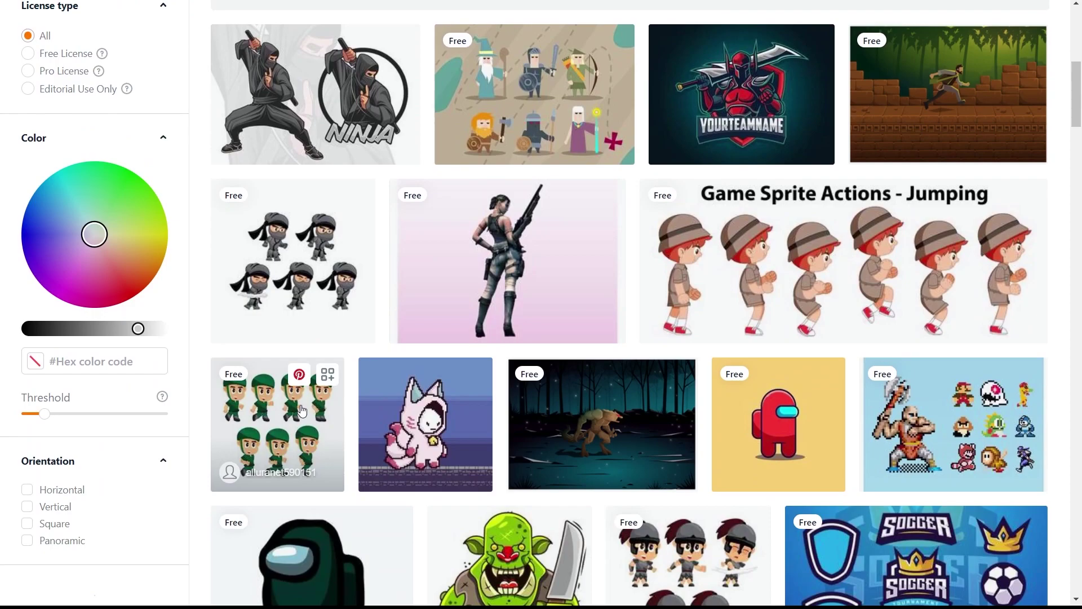
click(280, 422)
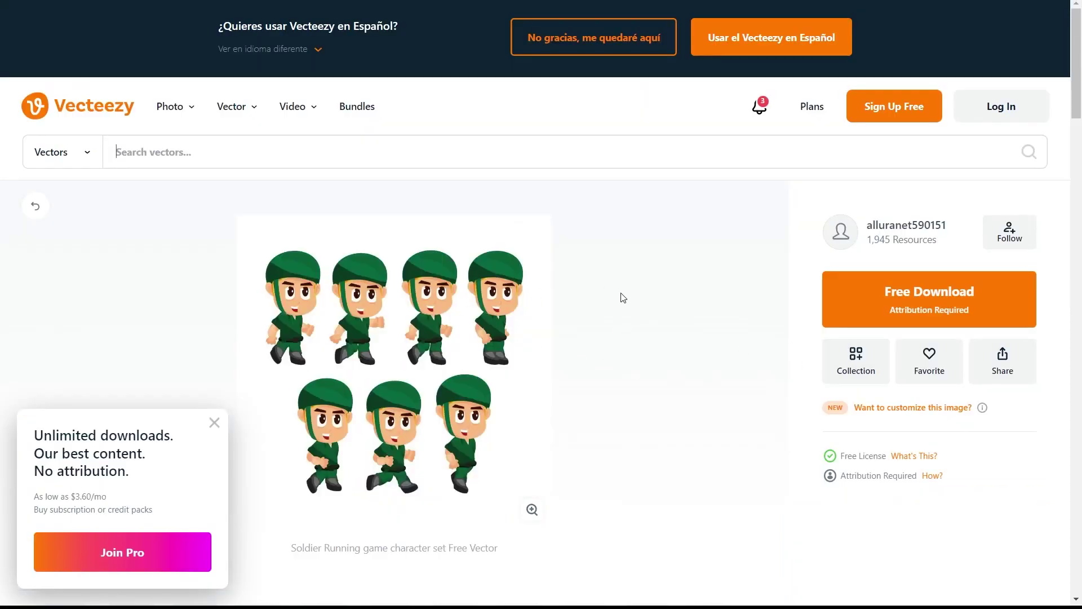
click(839, 319)
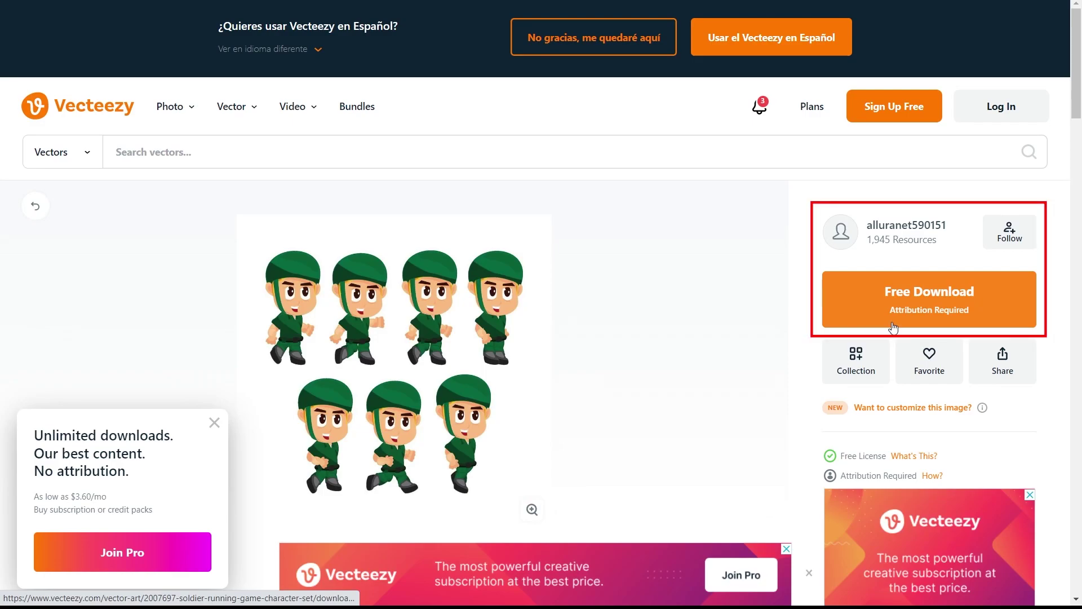
click(900, 324)
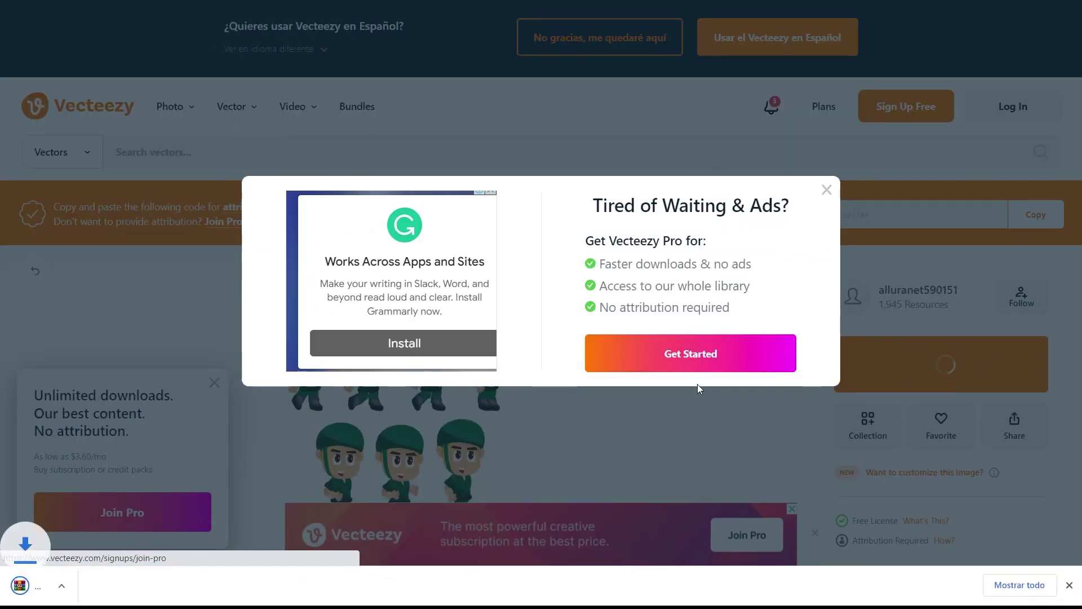
click(698, 386)
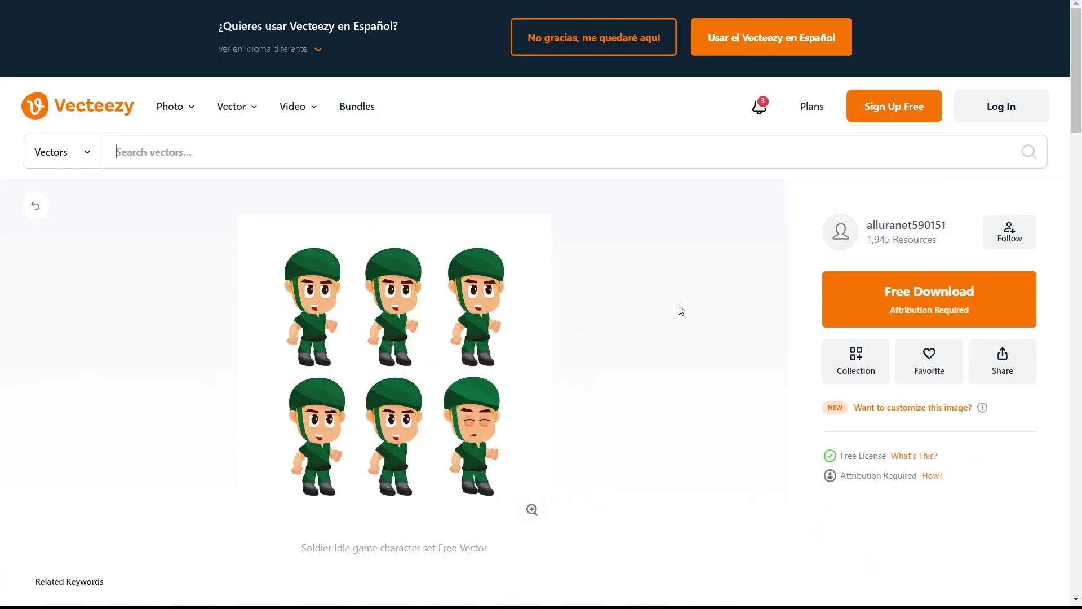
click(922, 294)
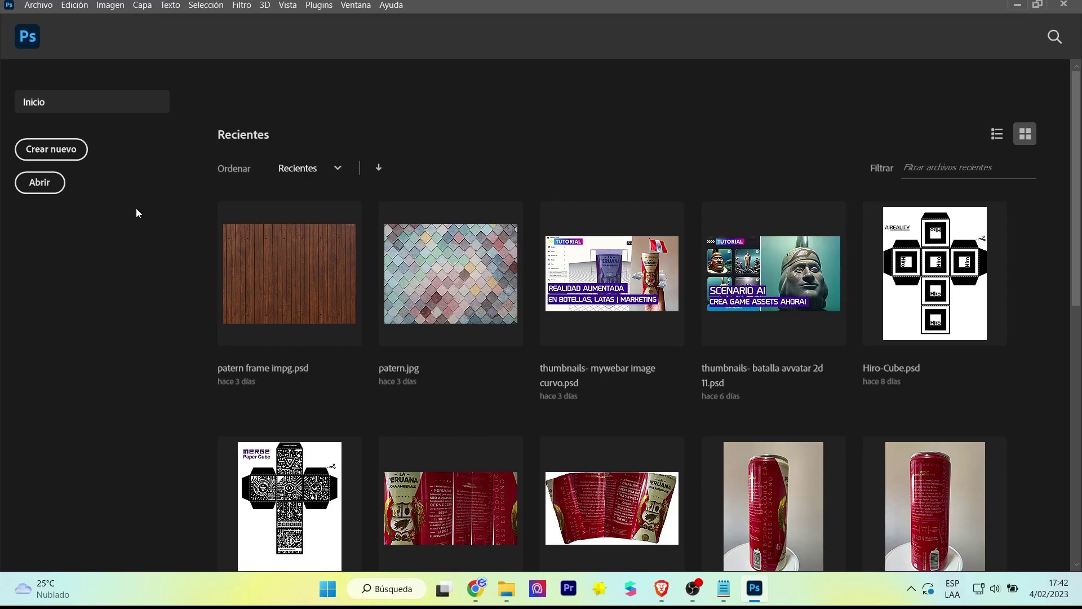
Switch to Photoshop and create a new 512 x 512 pixel document
click(62, 149)
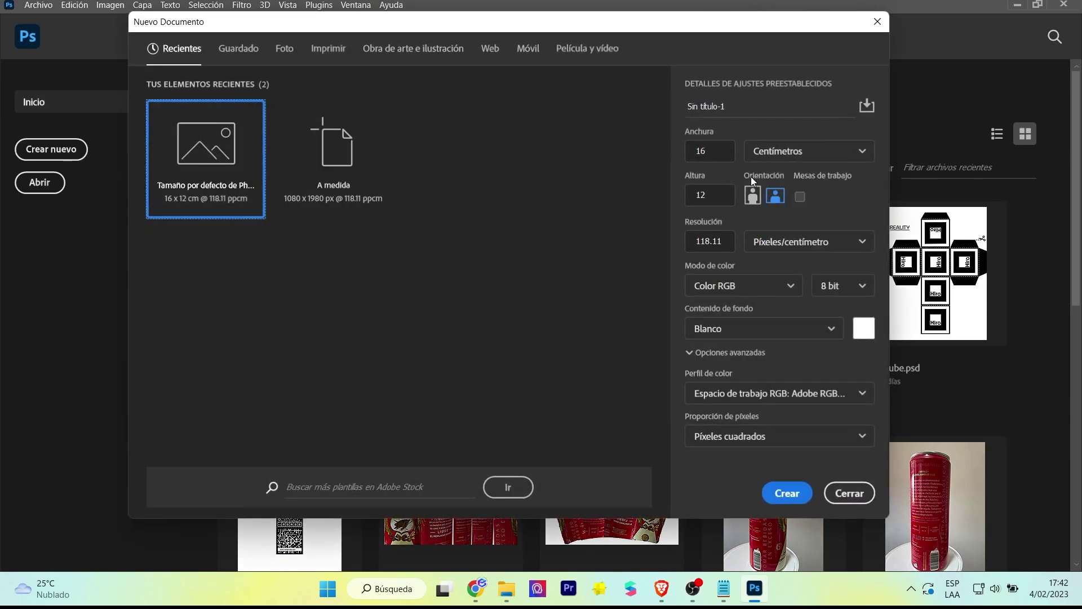
click(812, 157)
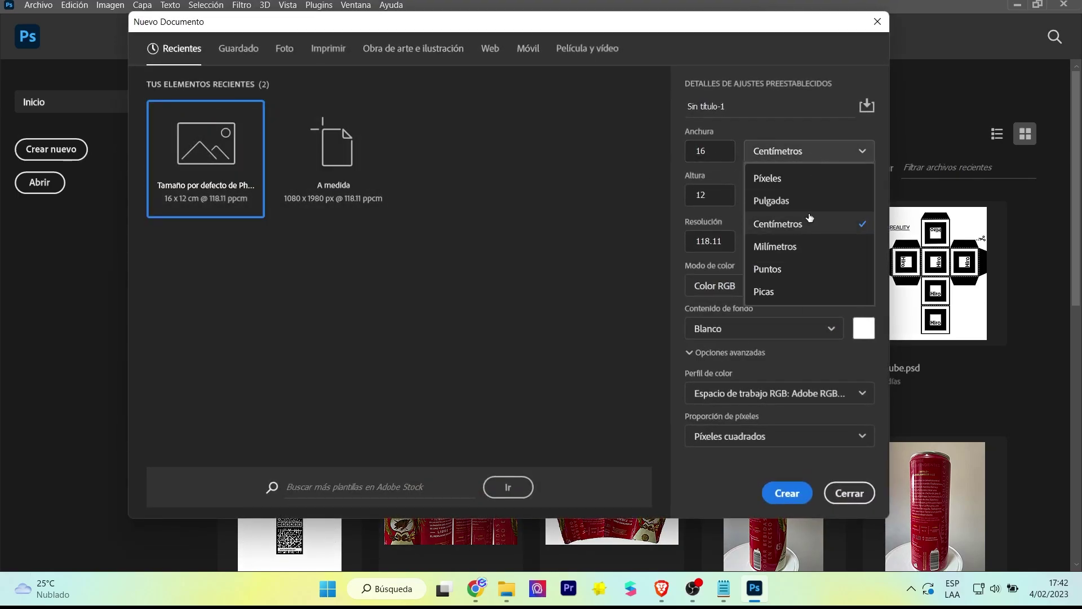
click(805, 180)
text(512)
key(Tab)
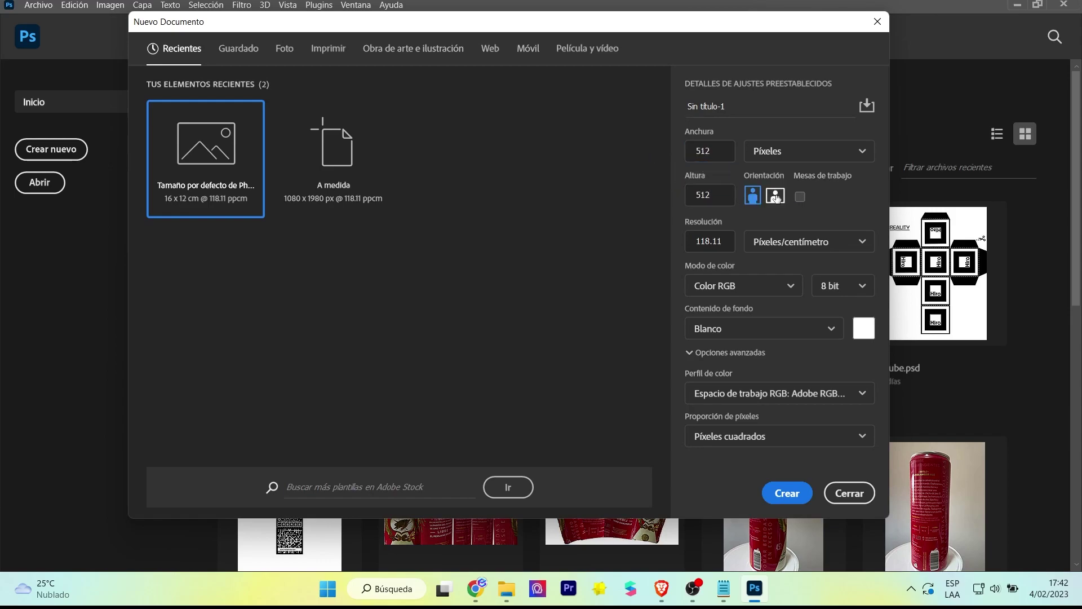
key(Return)
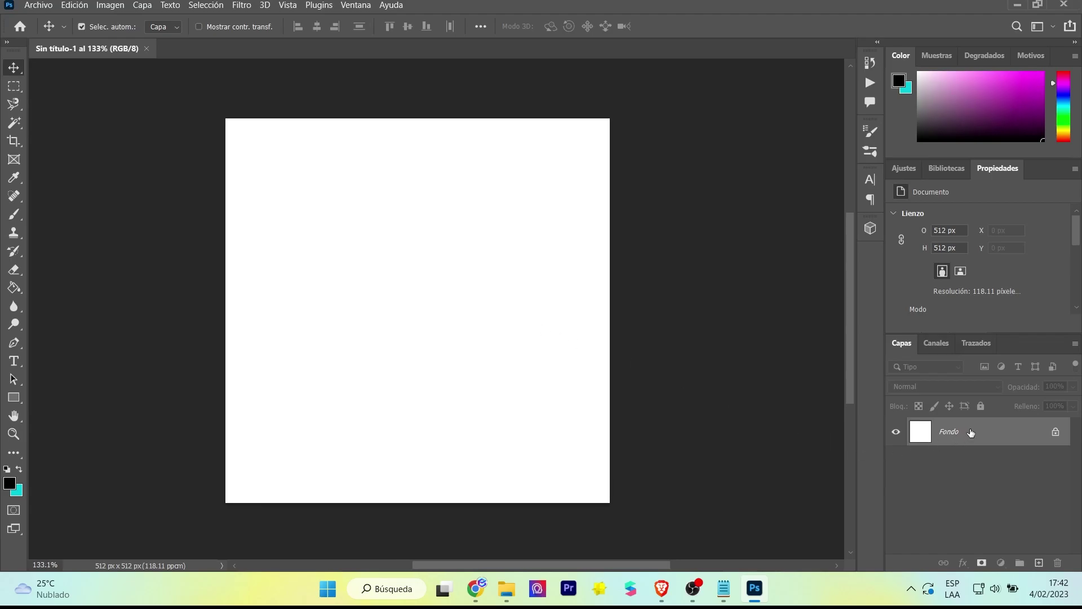
Convert the background into a regular layer and place the idle soldier sprite image above it
double_click(970, 432)
key(Return)
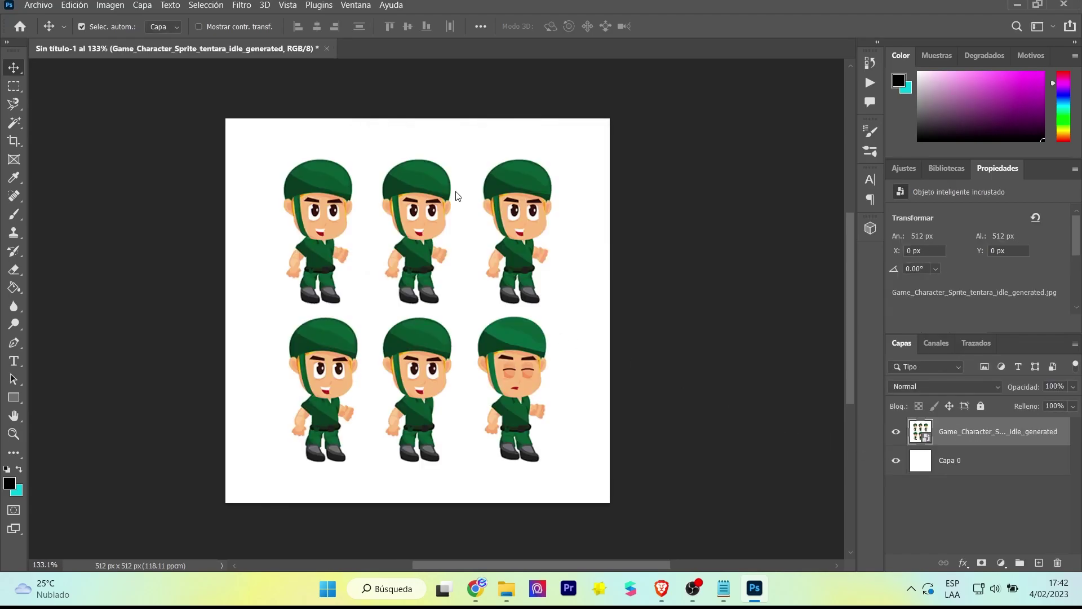
key(ctrl+t)
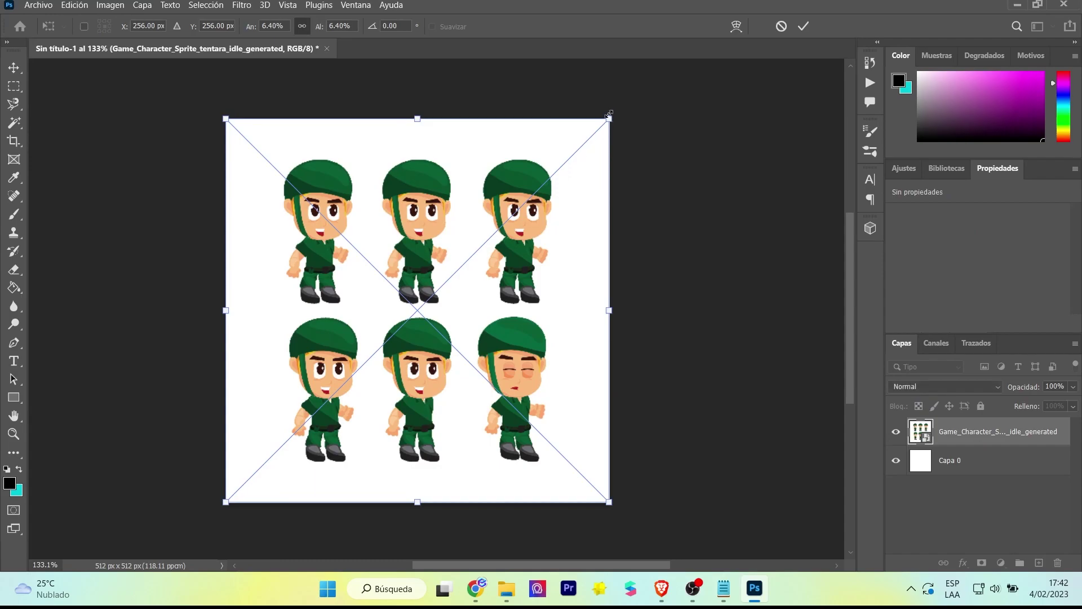
key(ctrl+0)
key(Return)
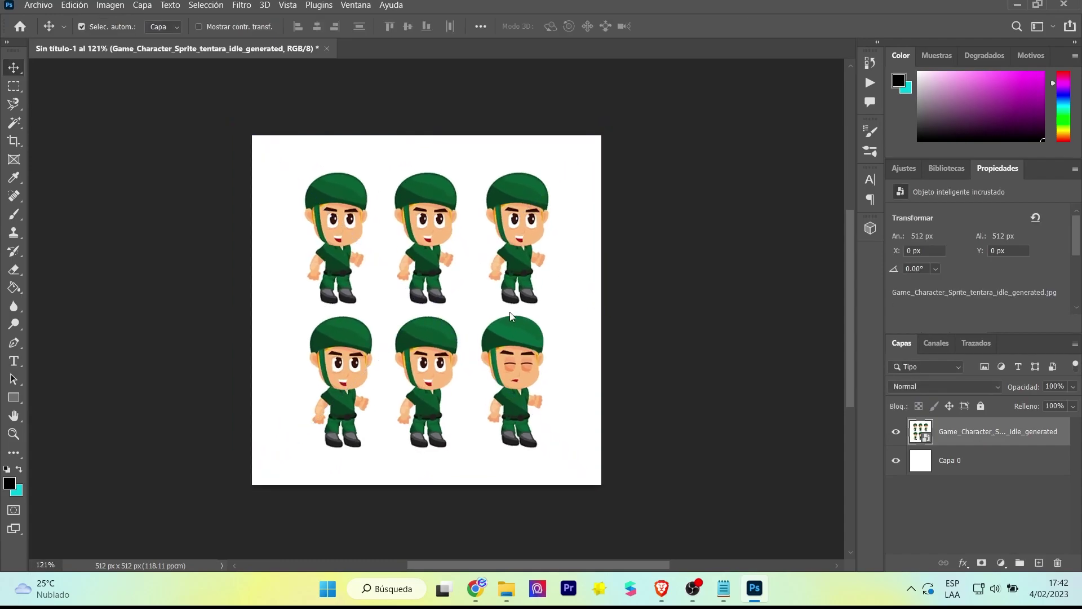
Enlarge and reposition the sprite image so that a single soldier fills the square canvas
key(ctrl+t)
drag(386, 213, 482, 289)
alt+scroll(482, 288, down, 4)
drag(388, 234, 340, 186)
drag(395, 253, 493, 355)
drag(440, 288, 118, 96)
drag(271, 169, 395, 271)
mouse_move(310, 136)
mouse_down()
mouse_move(292, 127)
mouse_move(320, 125)
mouse_move(299, 122)
mouse_up()
key(Return)
Duplicate the soldier image layer and rasterize both the original and the copy
key(m)
drag(334, 184, 538, 424)
click(969, 464)
click(970, 434)
right_click(967, 434)
click(789, 36)
click(679, 157)
right_click(982, 460)
click(811, 288)
right_click(972, 434)
click(812, 289)
Select the area beside the soldier with a rectangular marquee and clear it from the copied layer and the base layer
click(513, 268)
click(986, 464)
click(986, 434)
key(v)
click(13, 86)
drag(519, 164, 653, 447)
key(Delete)
click(964, 496)
key(Delete)
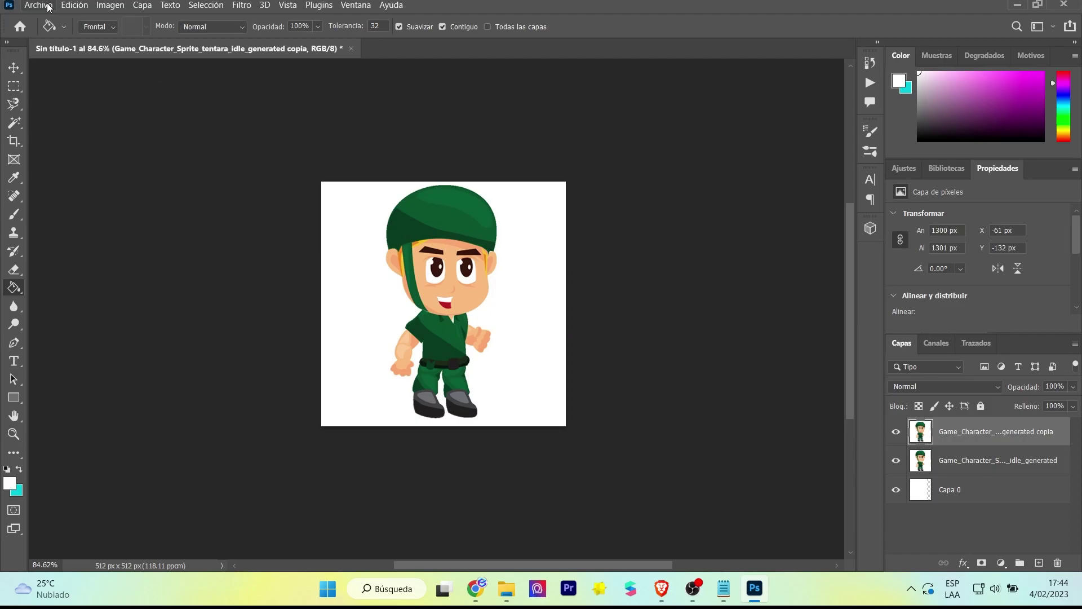
Export the isolated soldier image with Export As
click(47, 7)
click(314, 226)
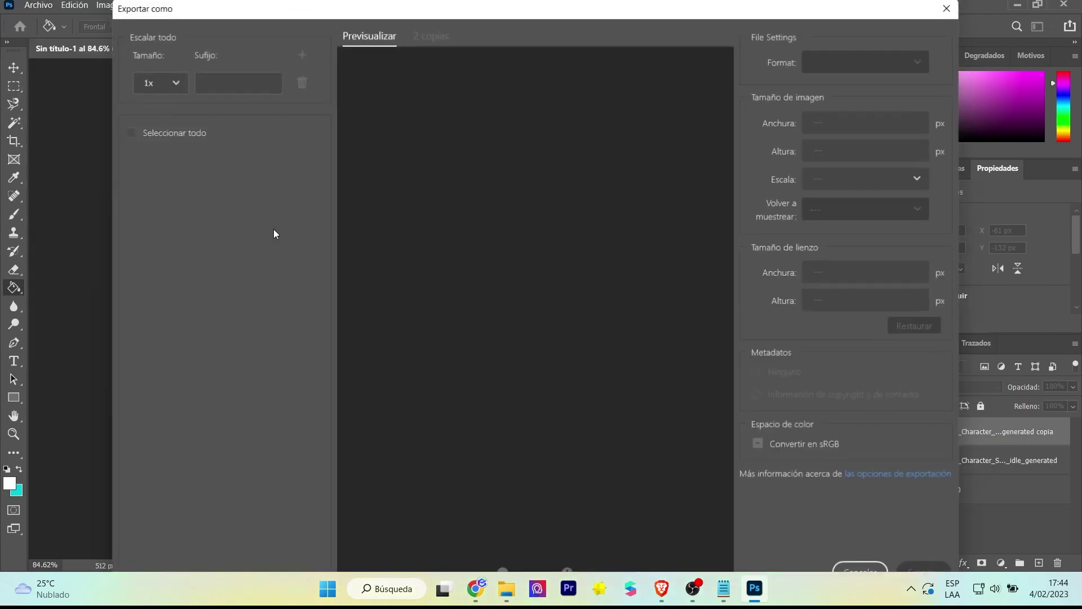
click(925, 567)
key(Return)
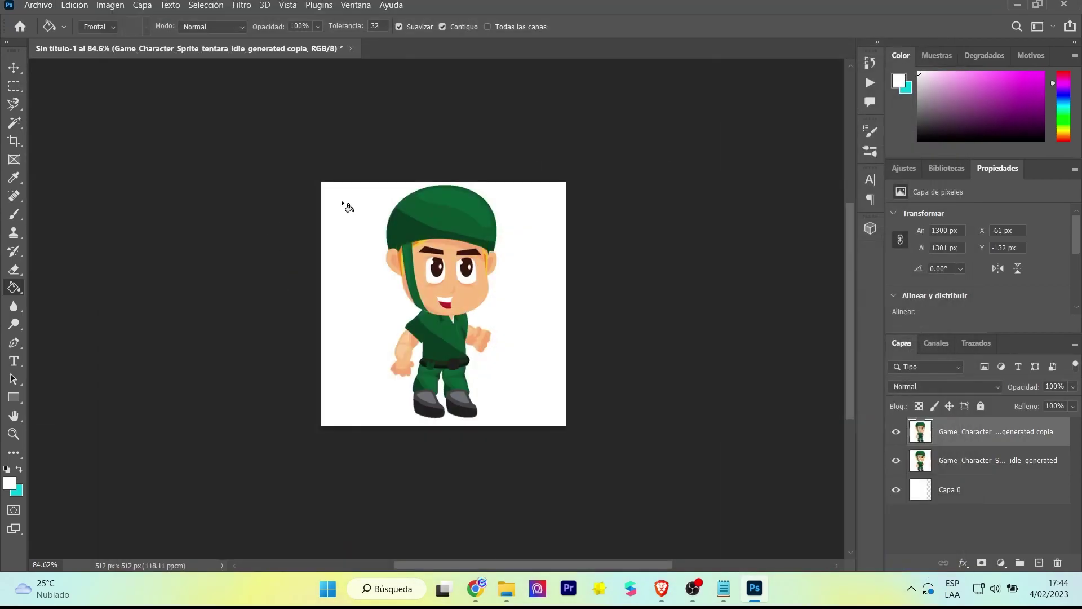
Toggle the soldier layers' visibility and convert the document's color mode to CMYK
click(895, 432)
click(895, 432)
click(895, 460)
click(110, 5)
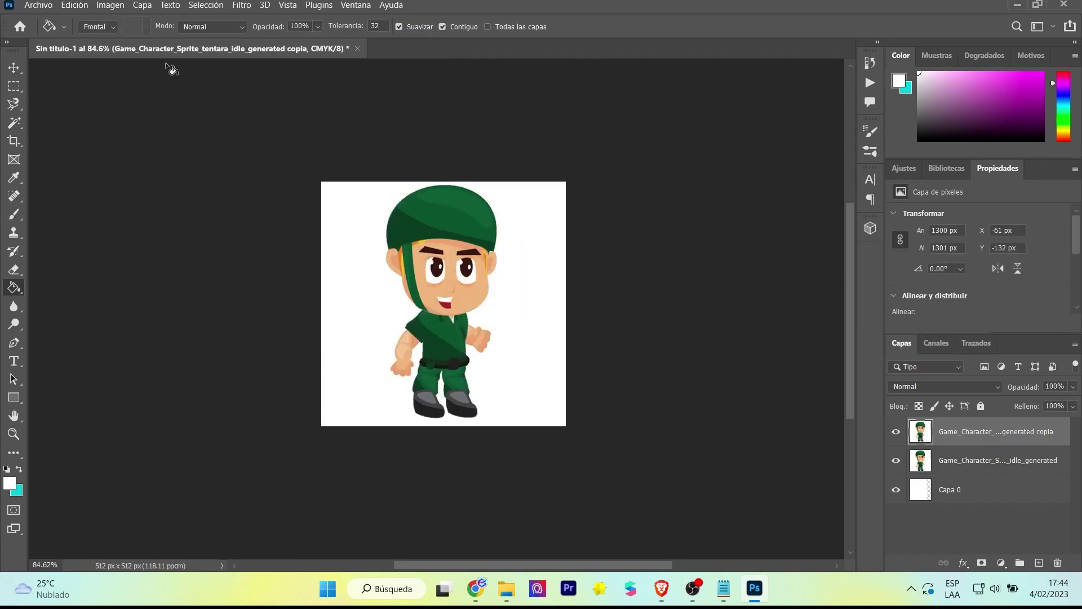
click(110, 5)
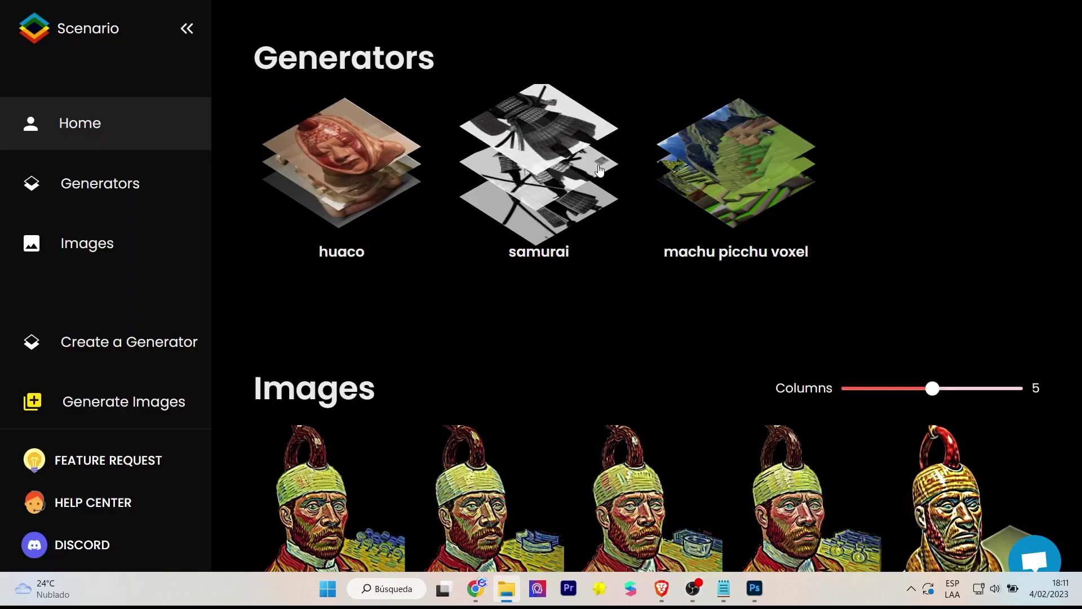
Switch to Scenario and start a new generator named "pixel art"
click(149, 345)
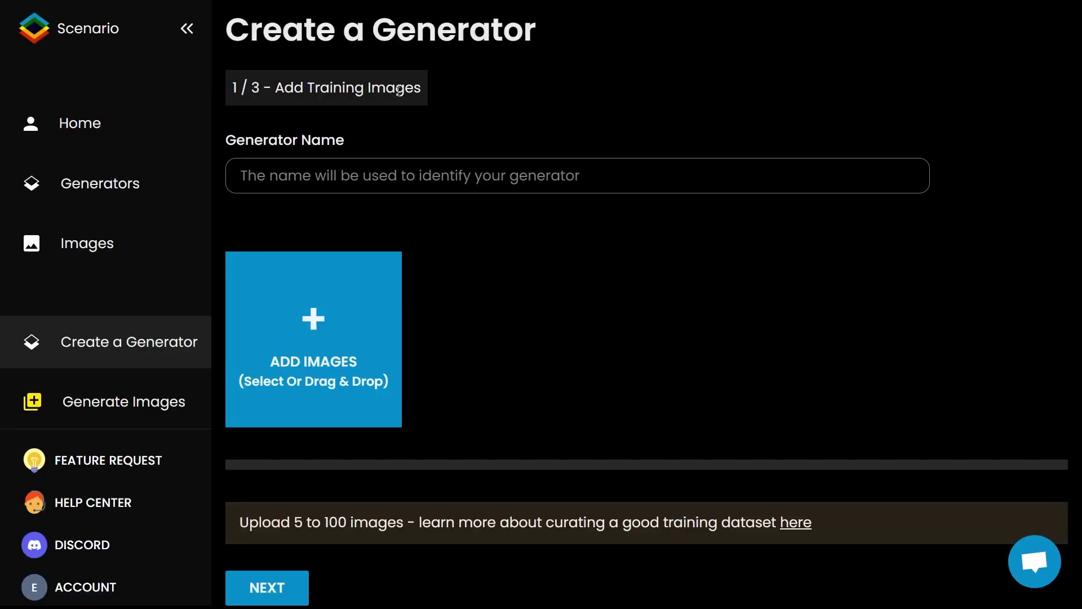
click(338, 181)
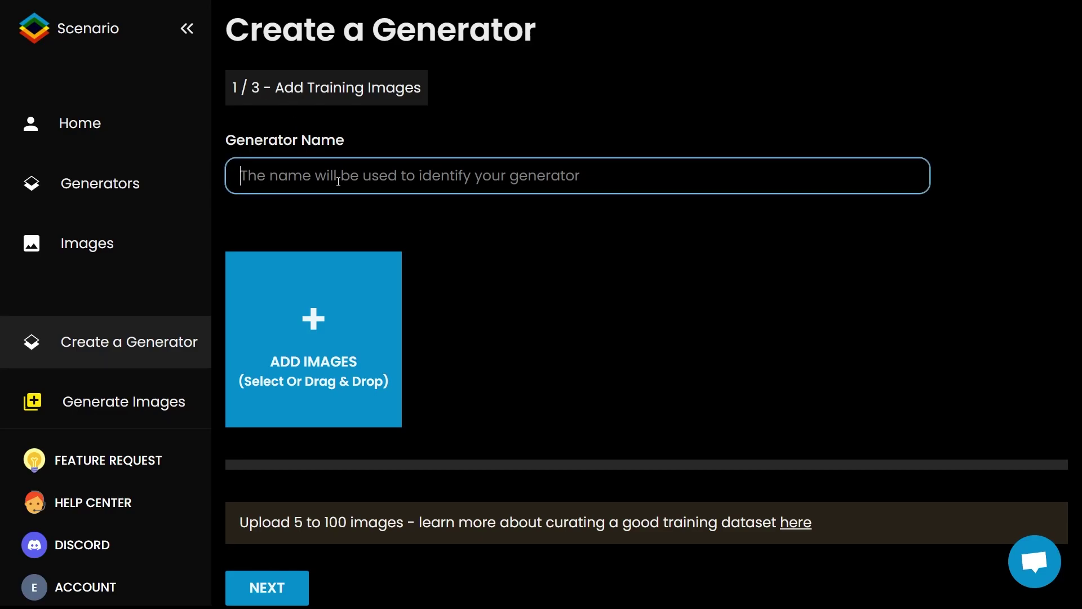
text(pixel art)
Add all the prepared soldier image files as training images for the generator
click(341, 331)
scroll(272, 212, down, 1)
shift+click(153, 260)
click(651, 339)
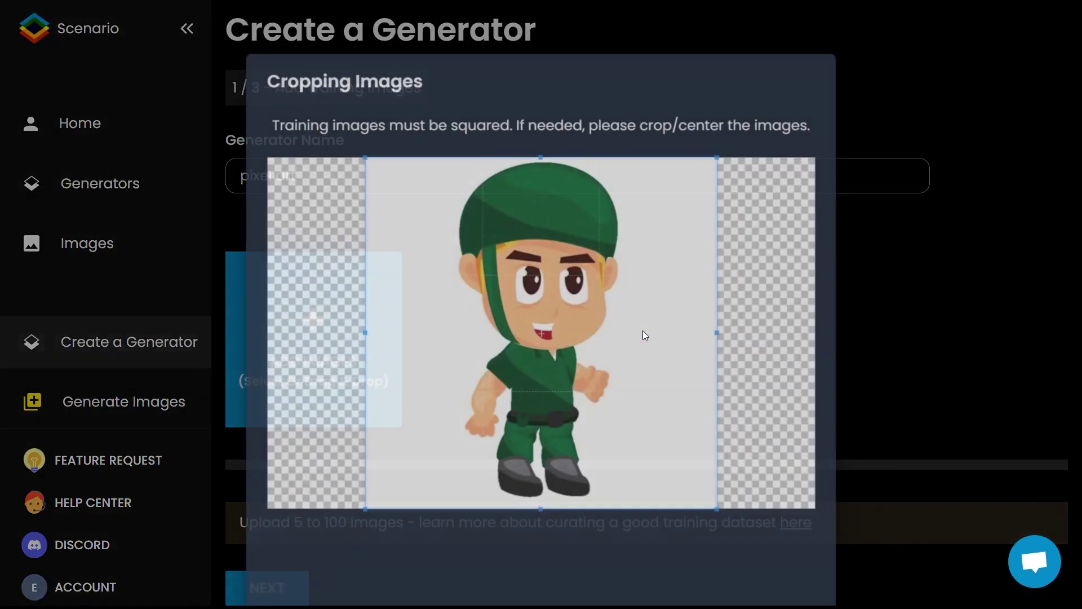
Accept the square crop of each soldier training image until all of them are uploaded
scroll(784, 344, down, 1)
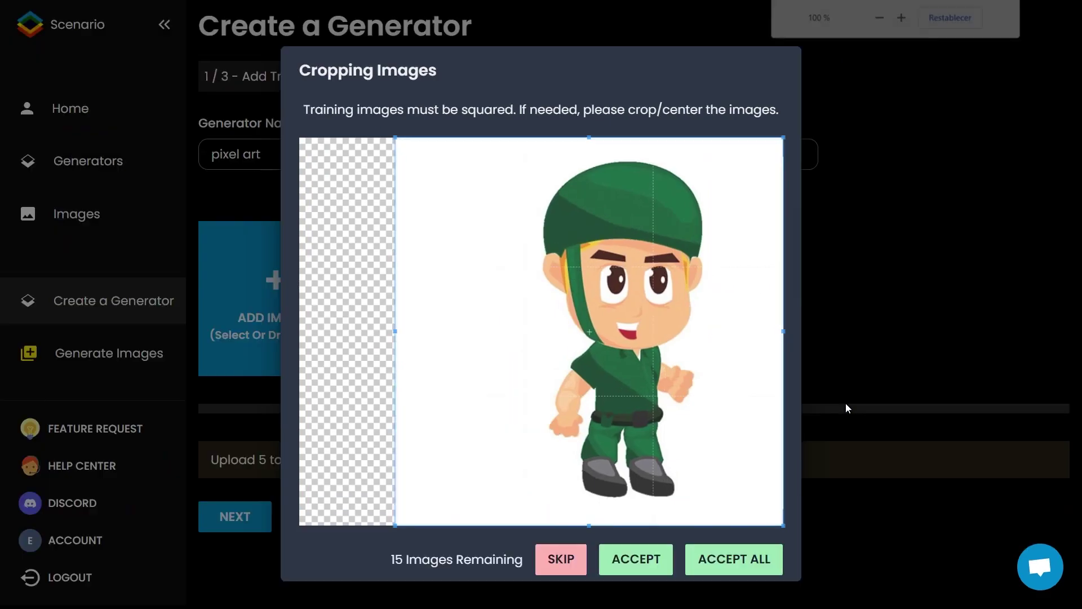
click(623, 510)
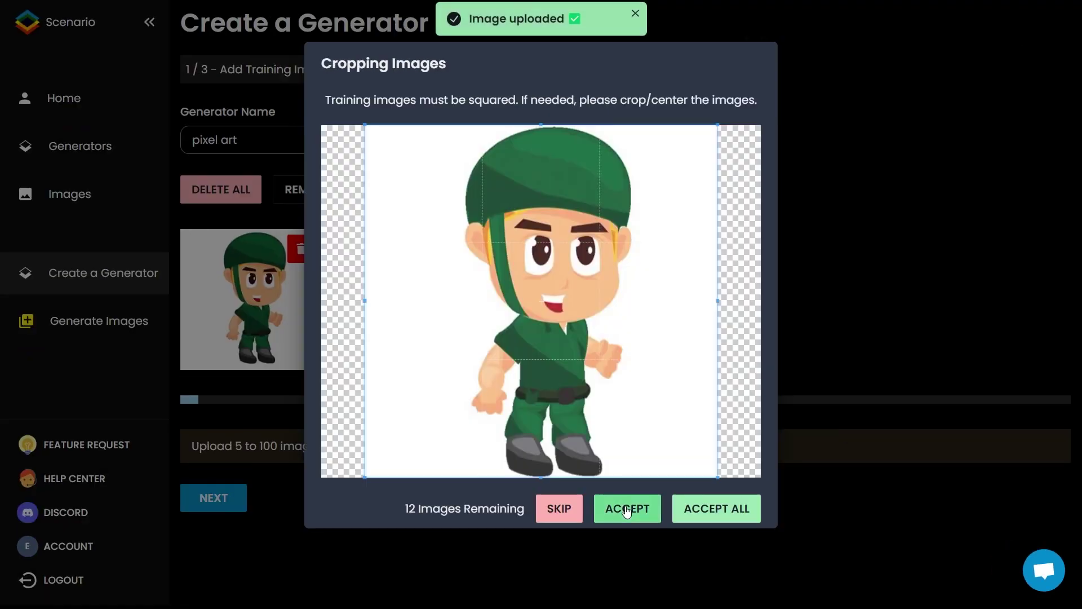
click(626, 508)
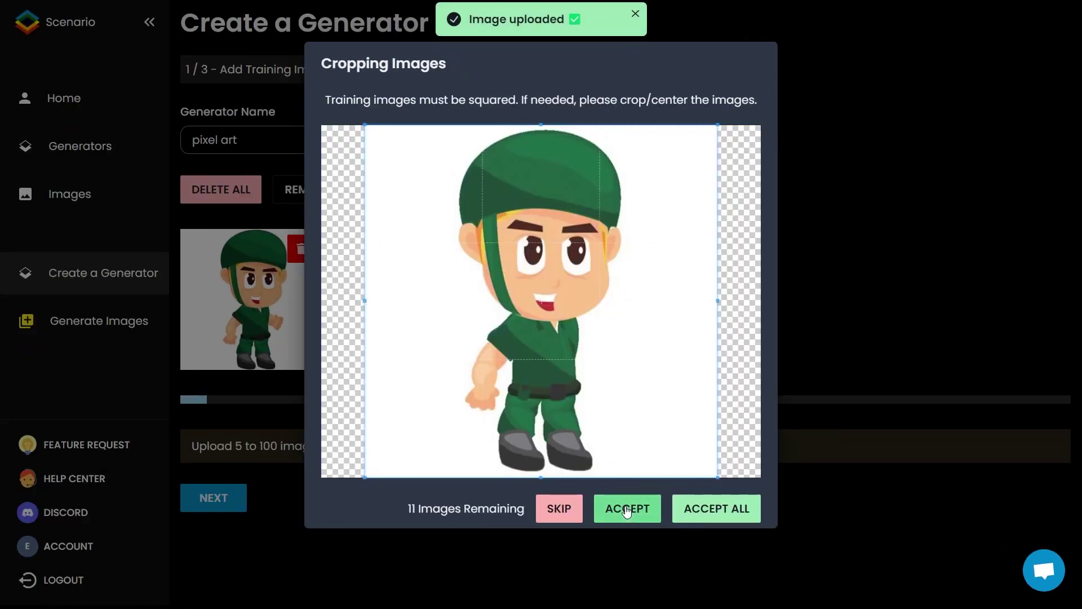
click(627, 509)
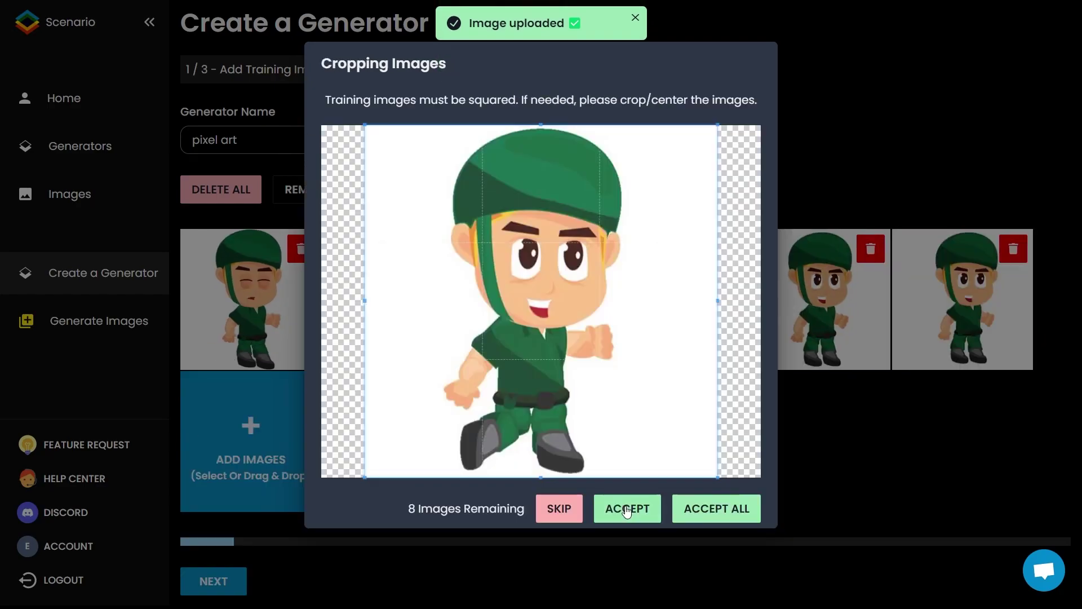
click(626, 507)
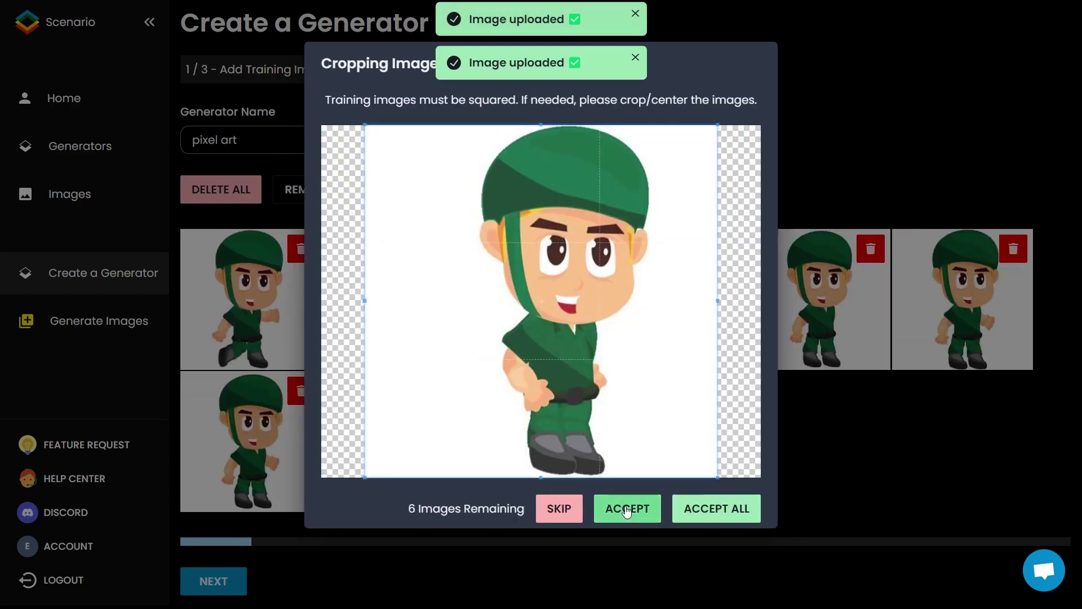
click(625, 508)
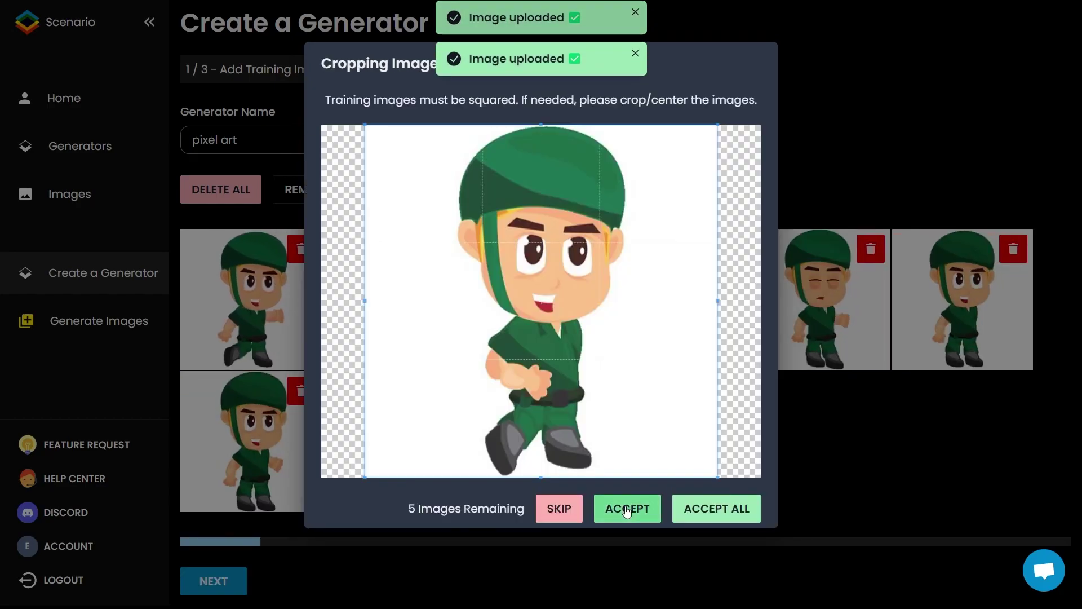
click(625, 507)
click(625, 507)
click(625, 507)
click(625, 507)
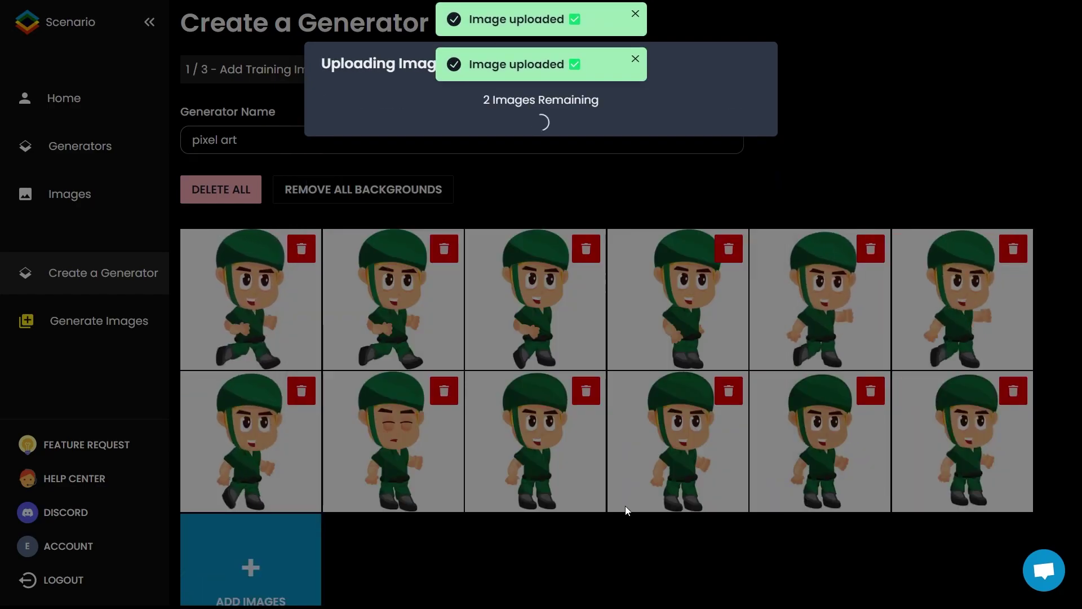
click(626, 508)
click(626, 508)
click(626, 508)
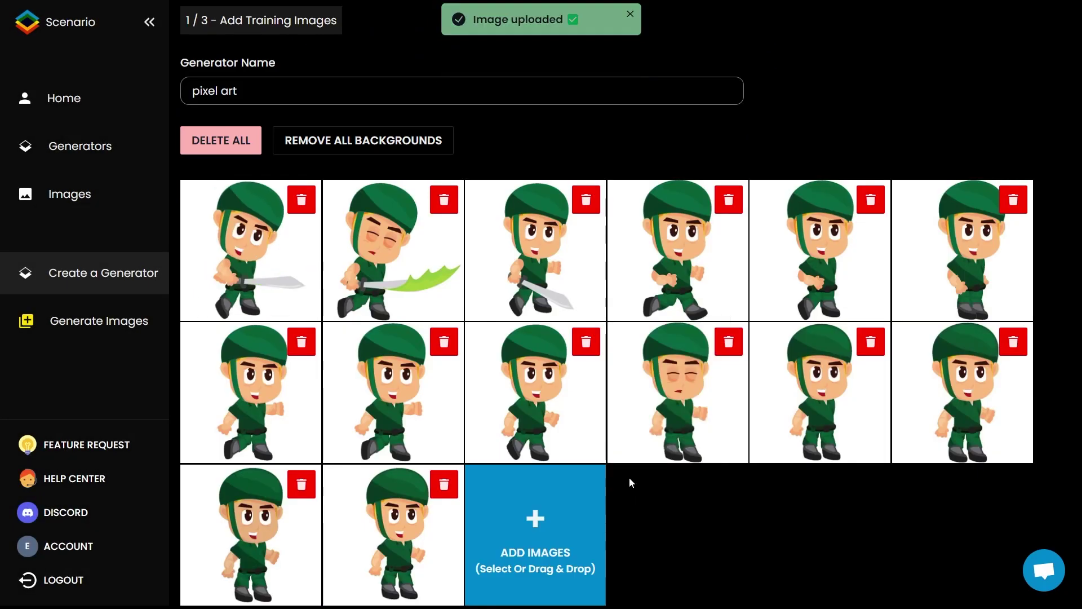
Review the uploaded training images, rename the generator to "warrior", and continue to the training mode selection
scroll(629, 477, down, 3)
scroll(633, 469, up, 3)
scroll(625, 474, down, 3)
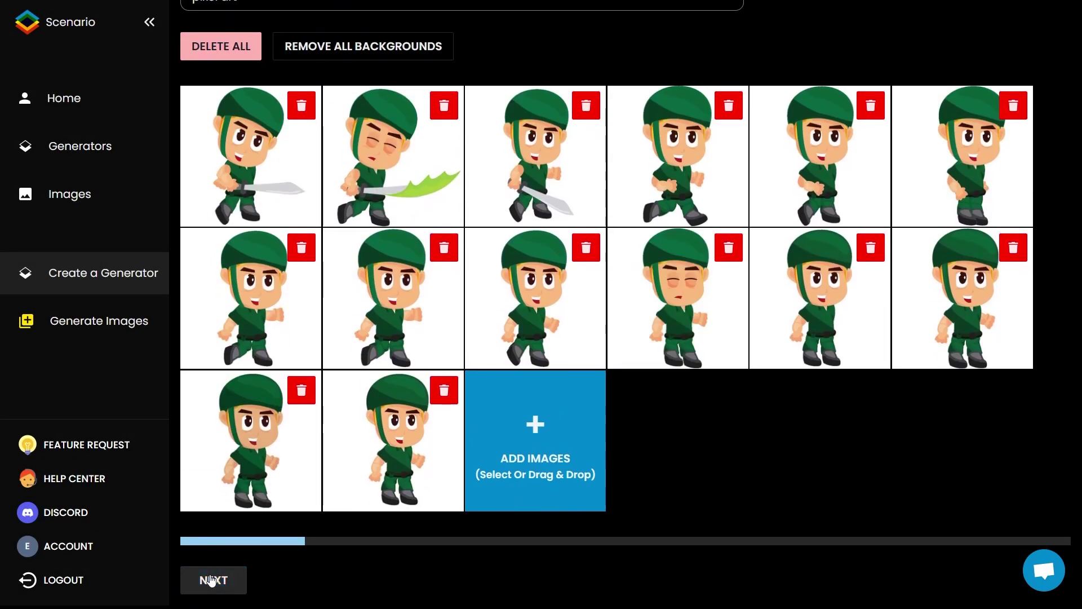
scroll(210, 581, up, 3)
drag(255, 142, 175, 140)
text(warrior)
scroll(369, 157, down, 3)
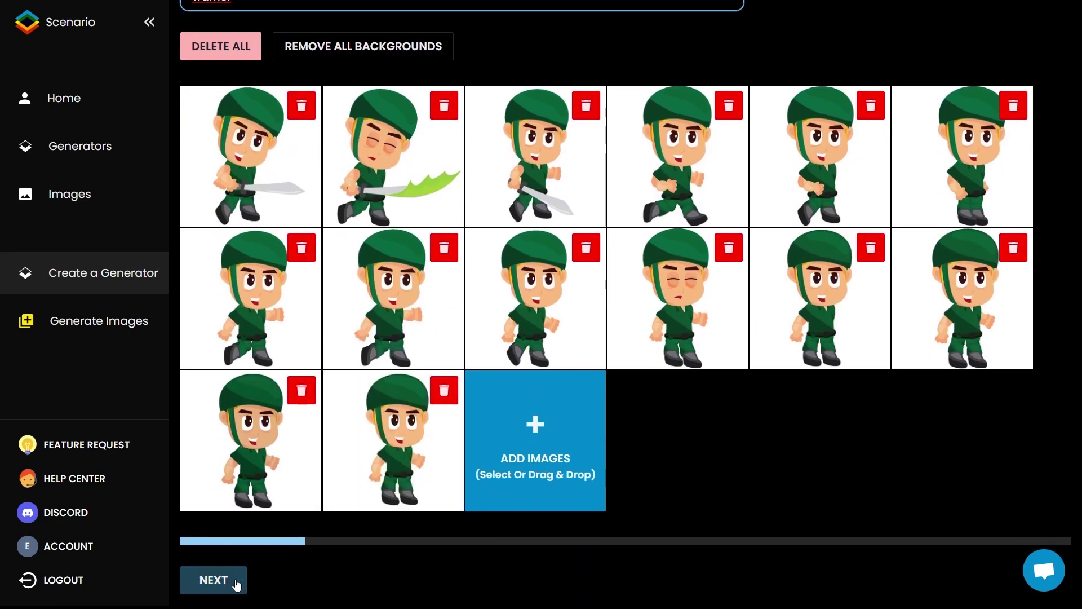
click(233, 582)
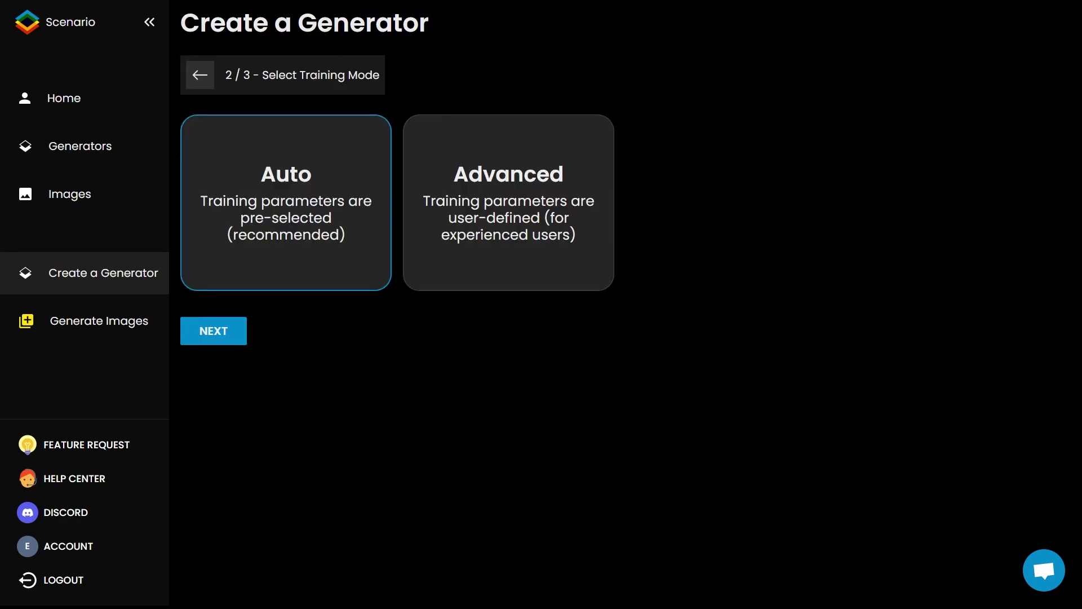
Start training the generator in Auto mode with Characters/NPCs/Mobs as the concept to create
click(292, 195)
click(224, 207)
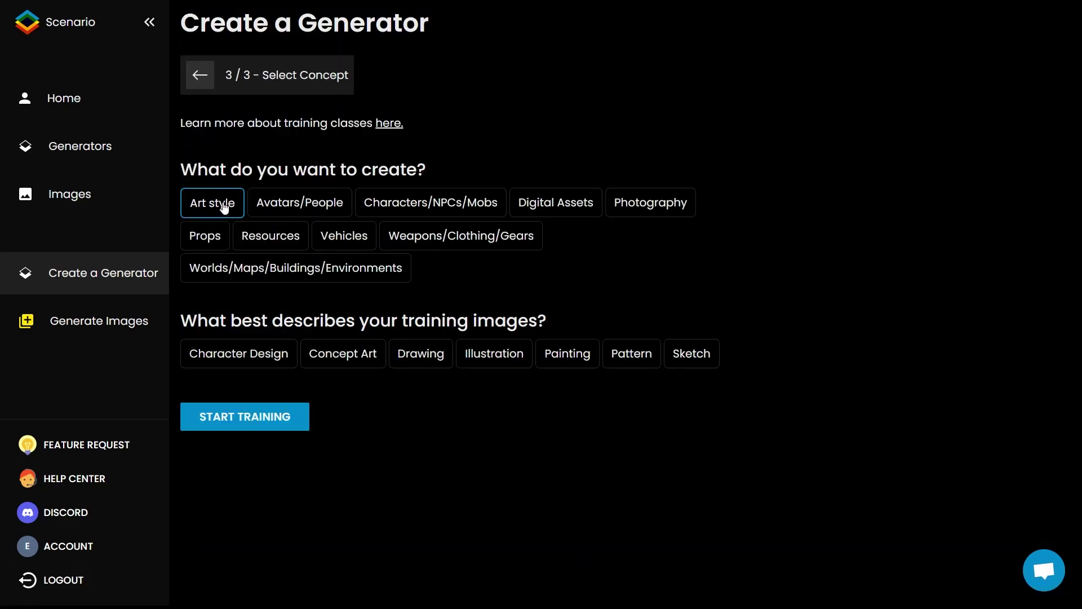
click(393, 208)
click(288, 354)
click(242, 579)
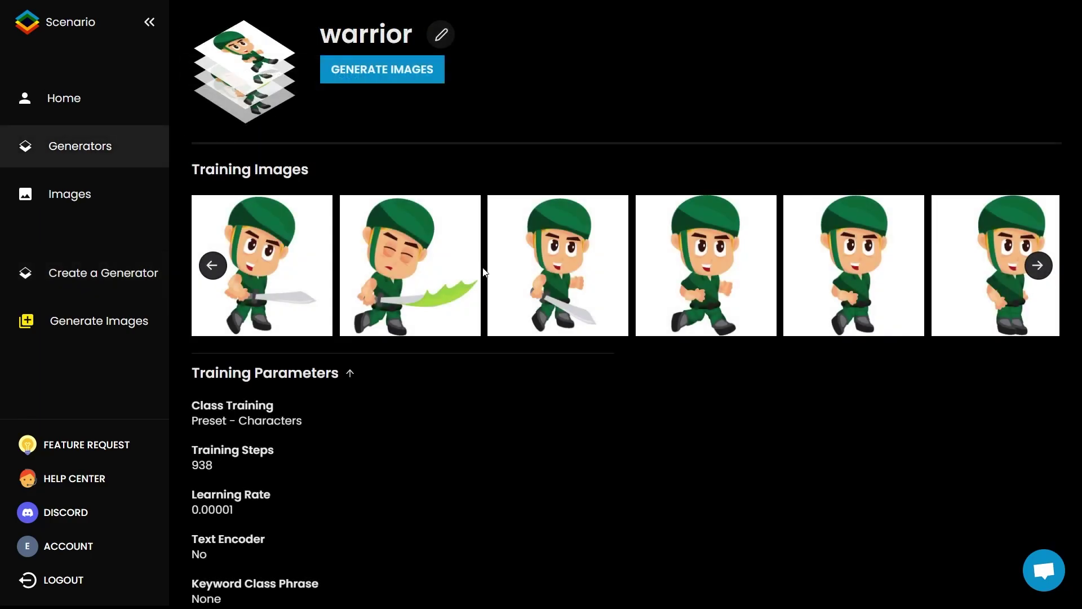
Open image generation for the trained warrior generator and generate a batch from the prompts "pixel art" and "2d"
scroll(660, 374, down, 1)
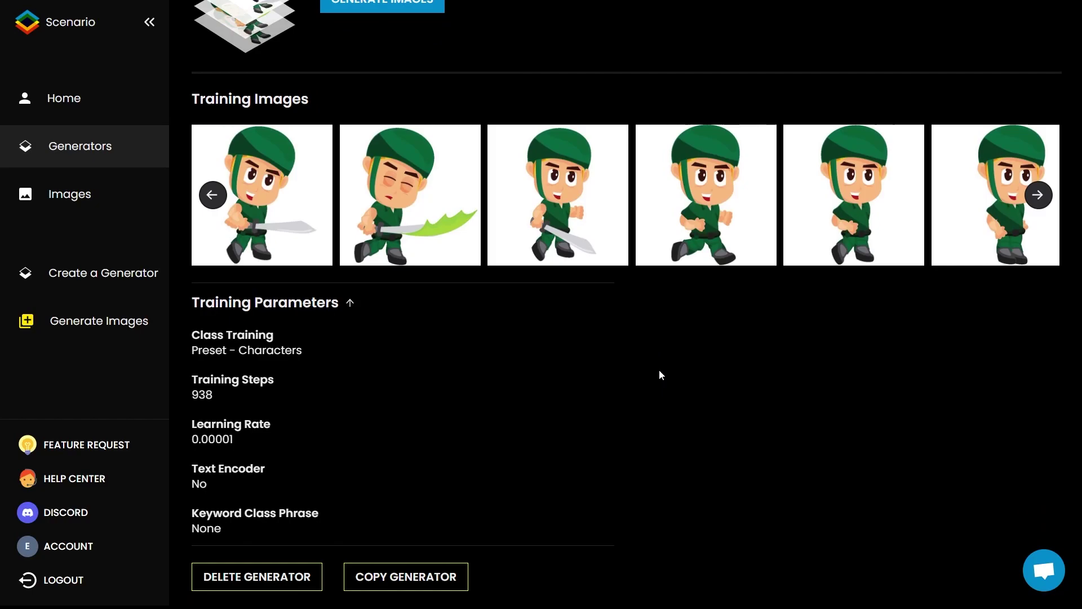
scroll(654, 353, up, 1)
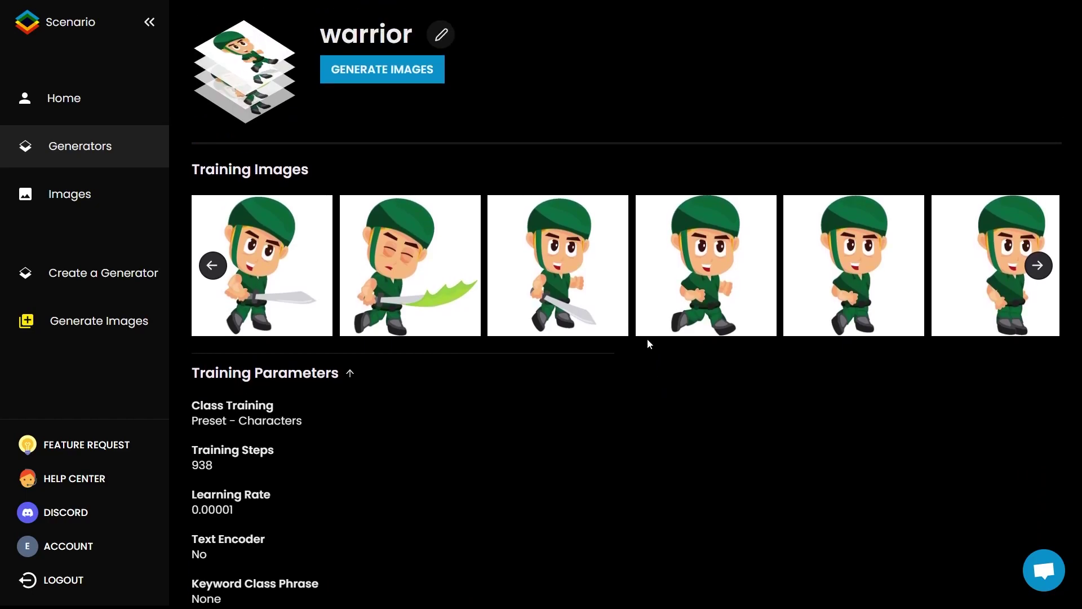
click(410, 76)
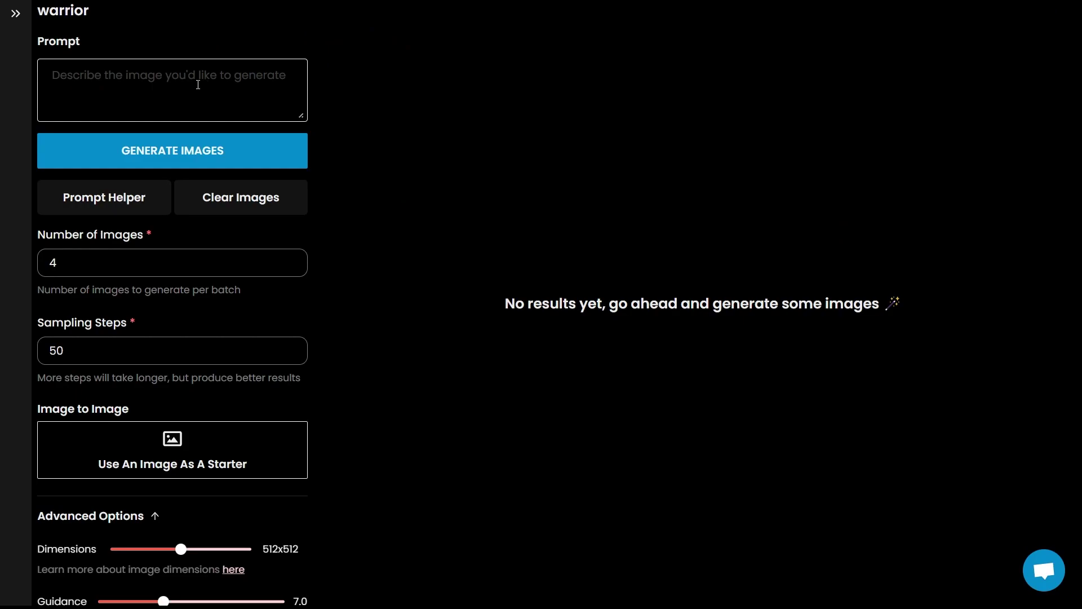
click(173, 77)
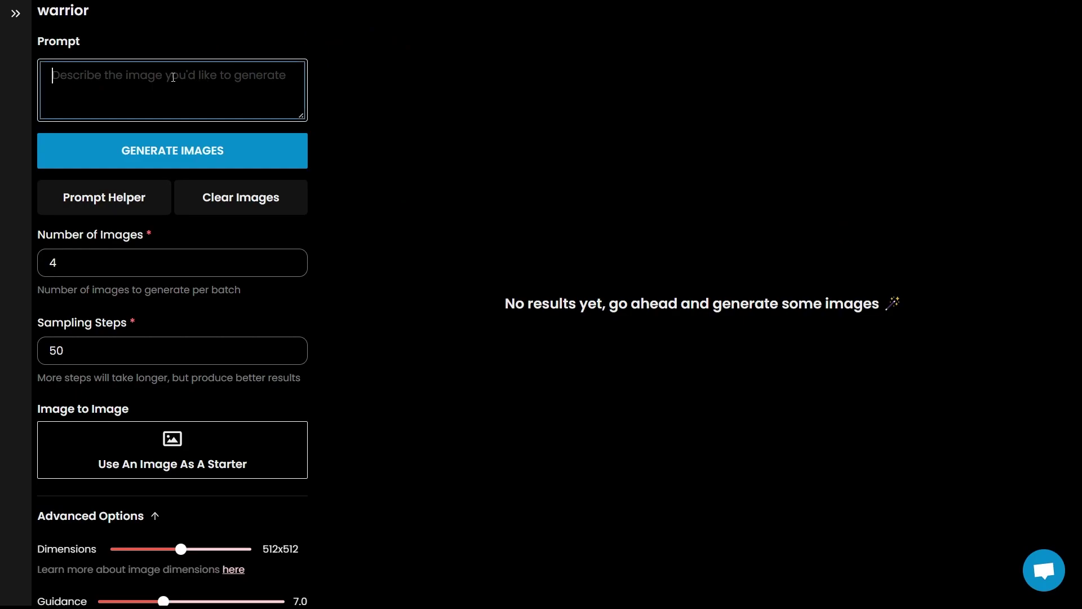
text(pixel art)
key(Return)
text(2d)
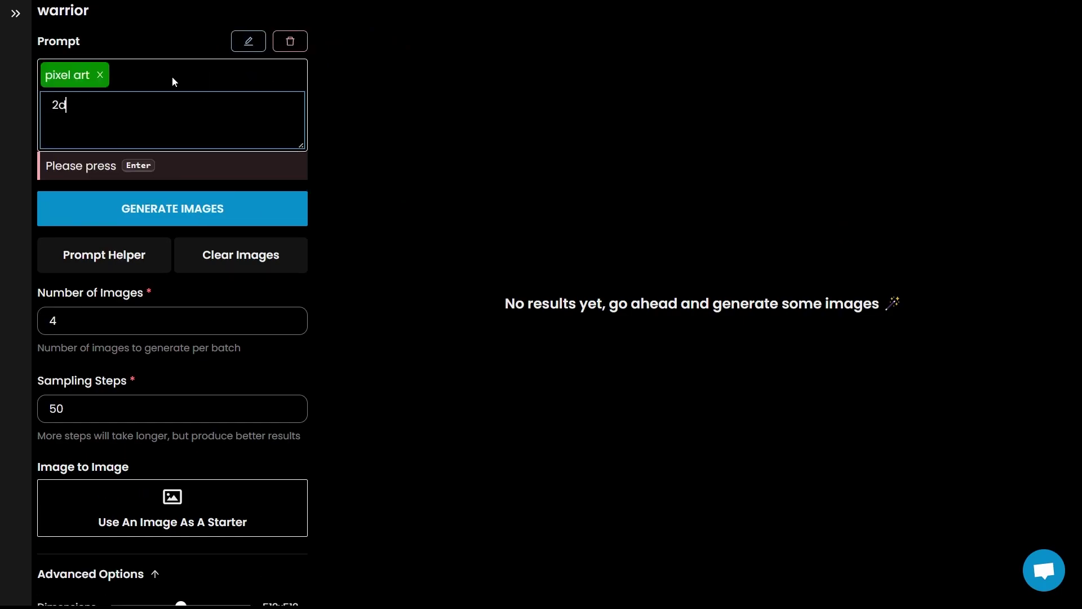
key(Return)
click(162, 186)
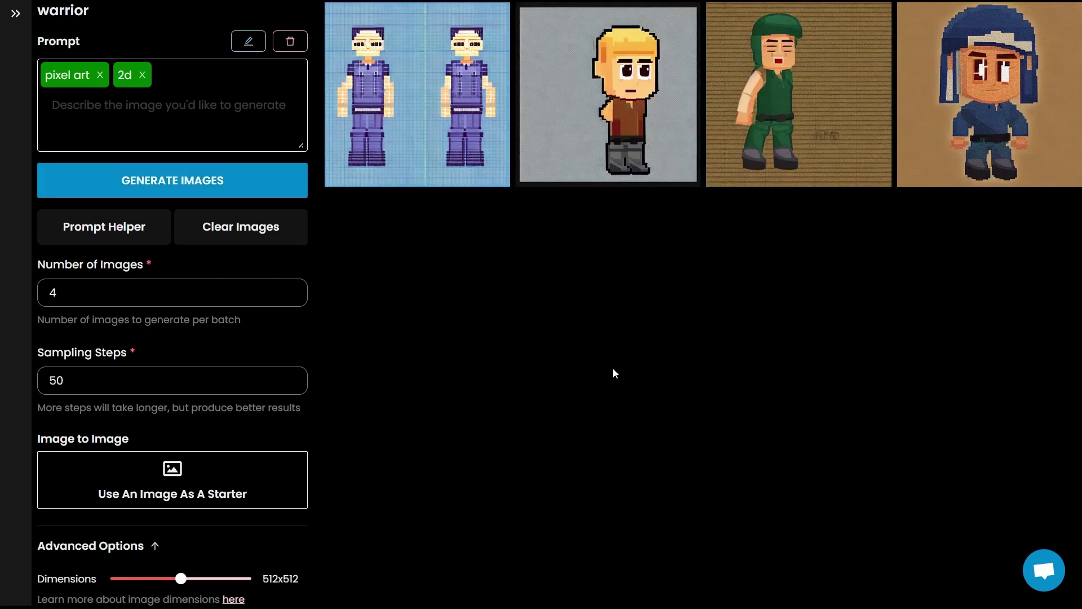
Generate a batch from "pixel art" alone, and another with "pixel game", "2d art pixel" and "character game" added to the prompt
click(142, 75)
click(181, 180)
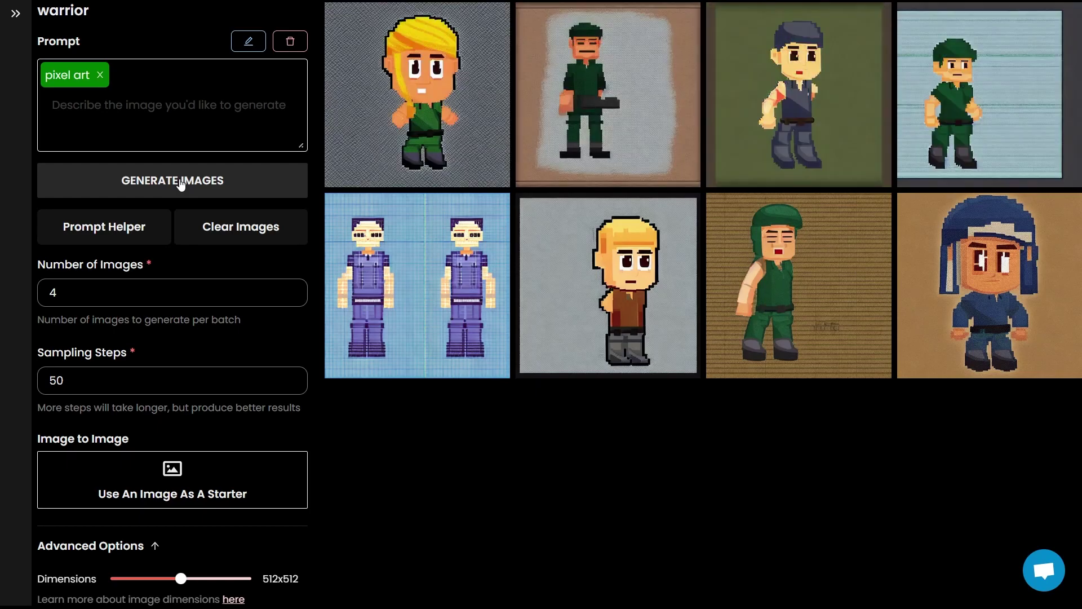
click(169, 113)
text(pixel game)
key(Return)
text(2d art pixel)
key(Return)
scroll(214, 334, down, 3)
scroll(214, 334, up, 3)
click(195, 222)
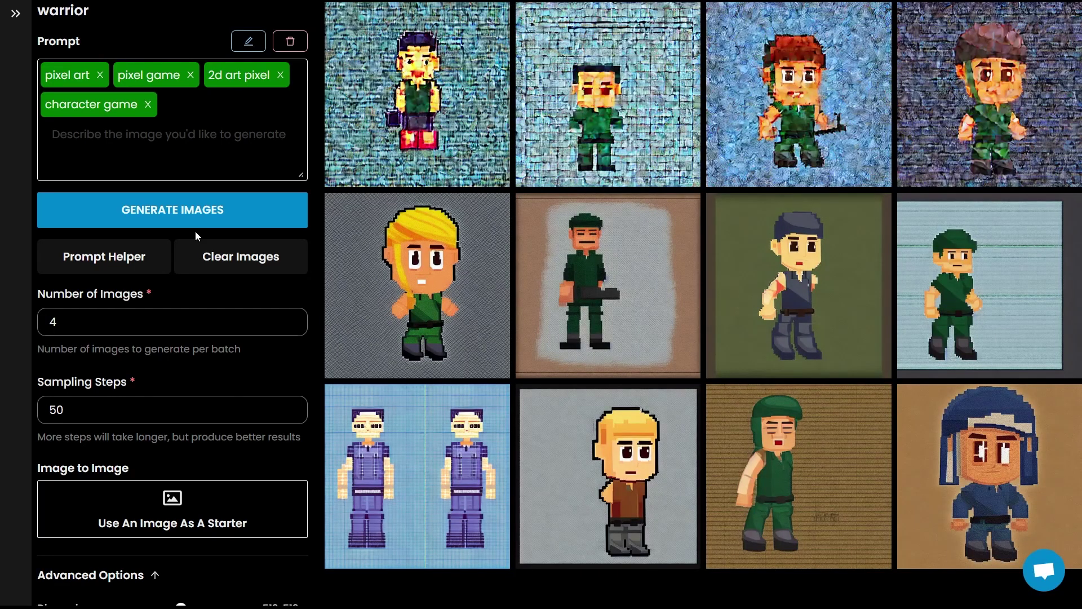
Set the sampling steps to 80, raise the guidance to about 14.5, and generate another batch from the same prompt
scroll(229, 304, down, 5)
drag(57, 110, 49, 110)
text(8)
drag(203, 360, 227, 360)
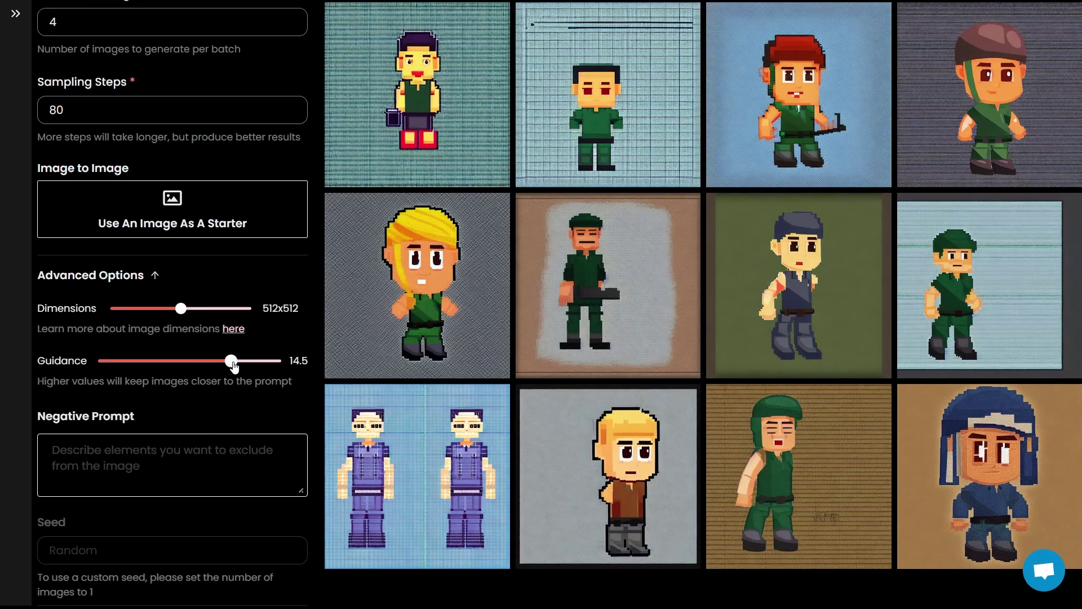
scroll(248, 363, up, 5)
click(166, 210)
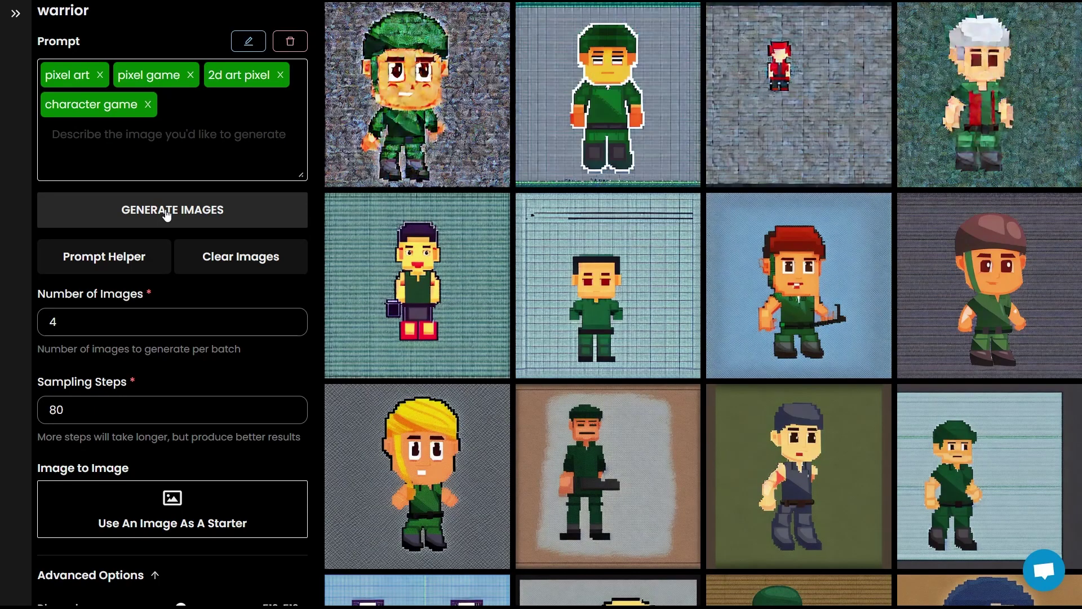
Generate a batch from only "pixel art" and "pixel game", and another from "voxel art" with 150 sampling steps
key(BackSpace)
click(175, 171)
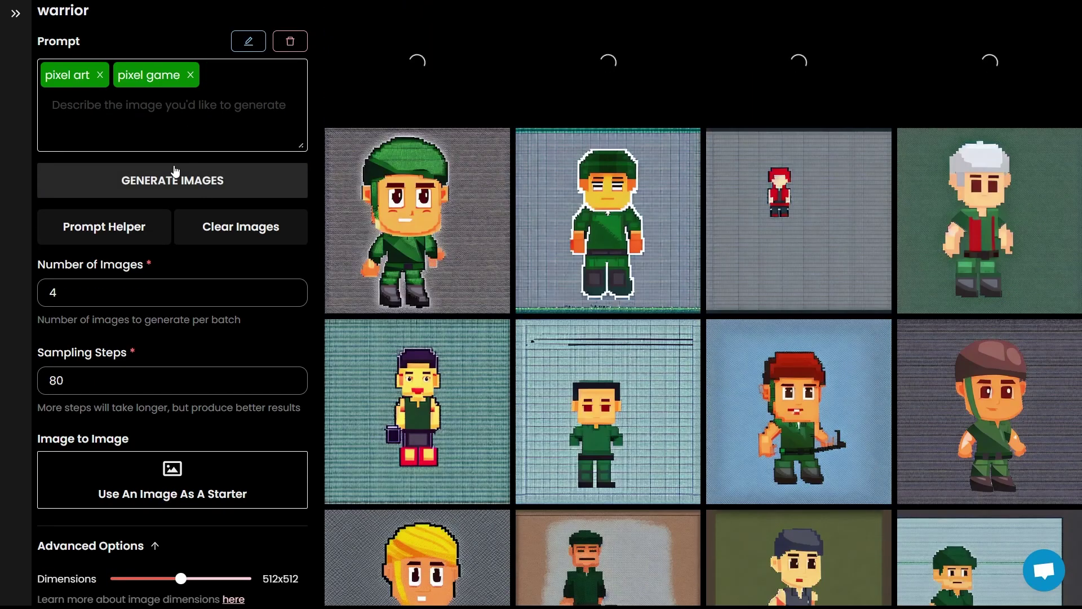
key(BackSpace)
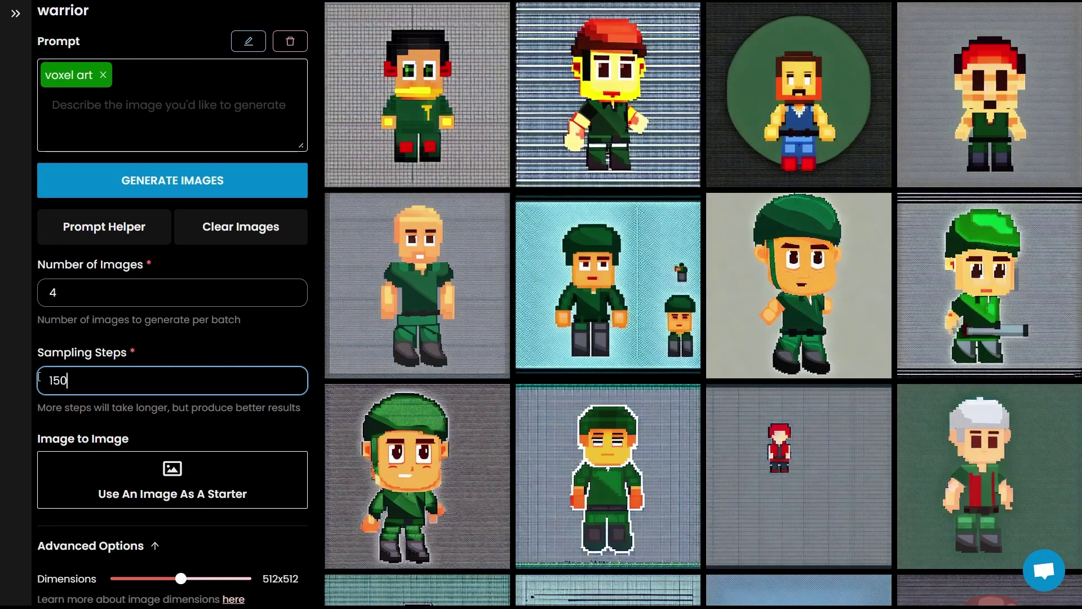
click(209, 181)
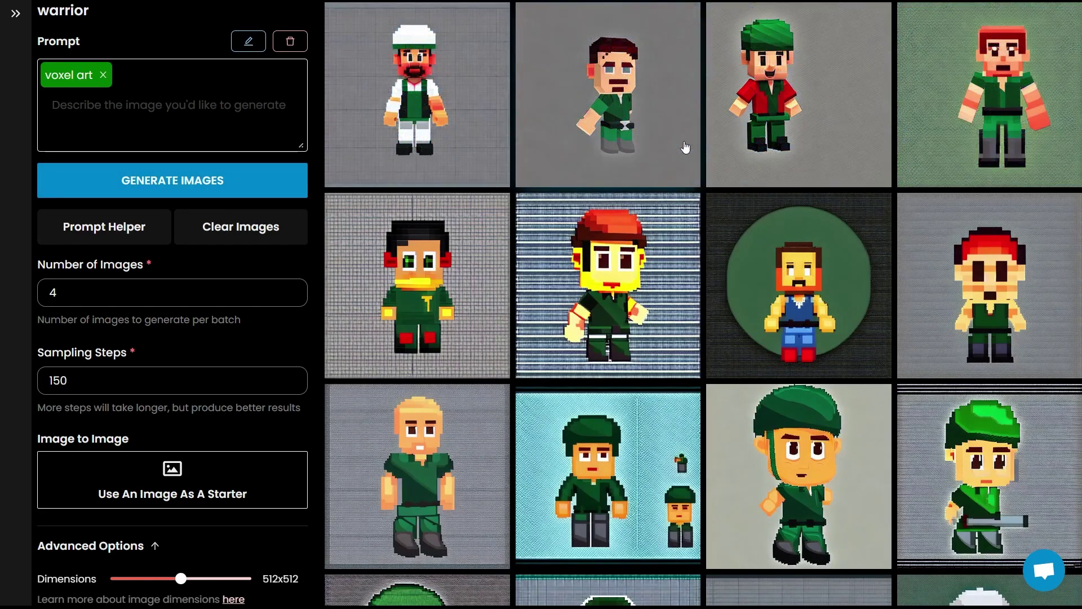
Add "fantasy armor" to the voxel art prompt and generate new images
click(125, 107)
text(fantasy armor)
key(Return)
key(Return)
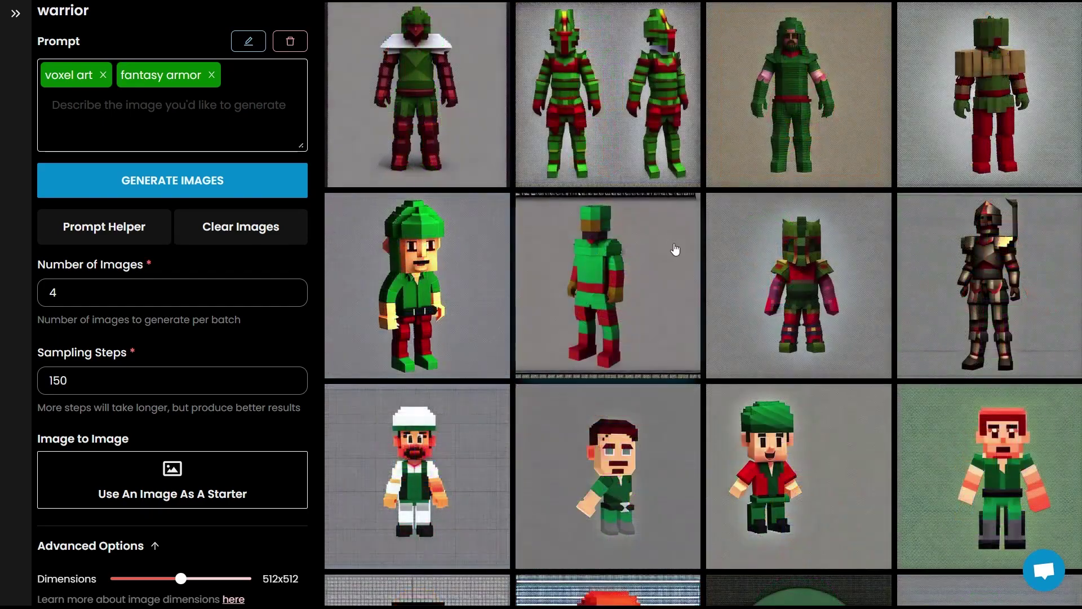
Open the green and red armored character with purple arms, remove its background, and close the image viewer
click(819, 285)
click(386, 54)
click(428, 91)
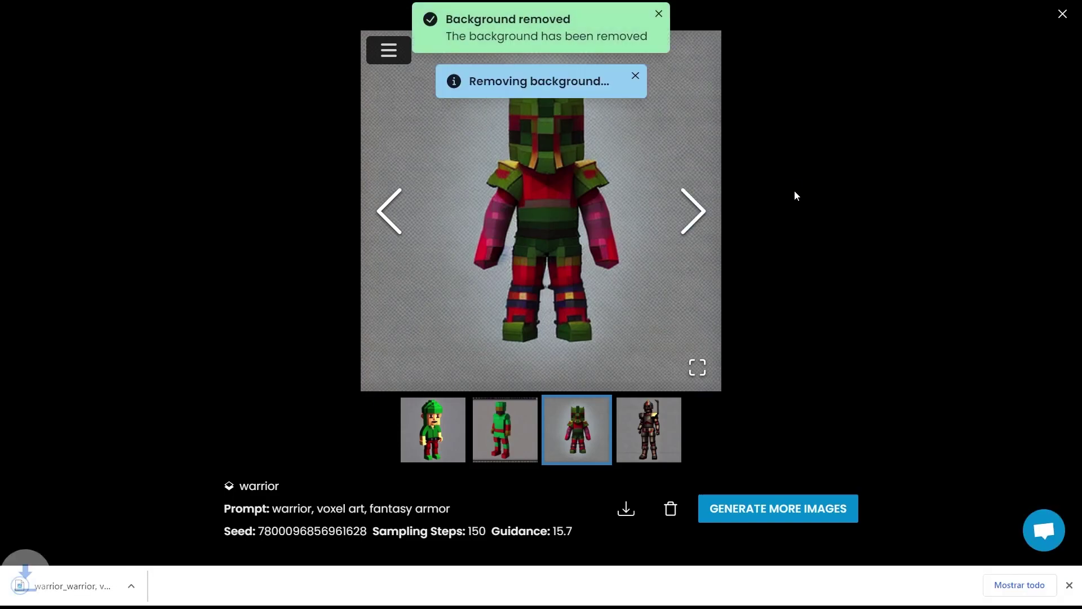
click(1064, 19)
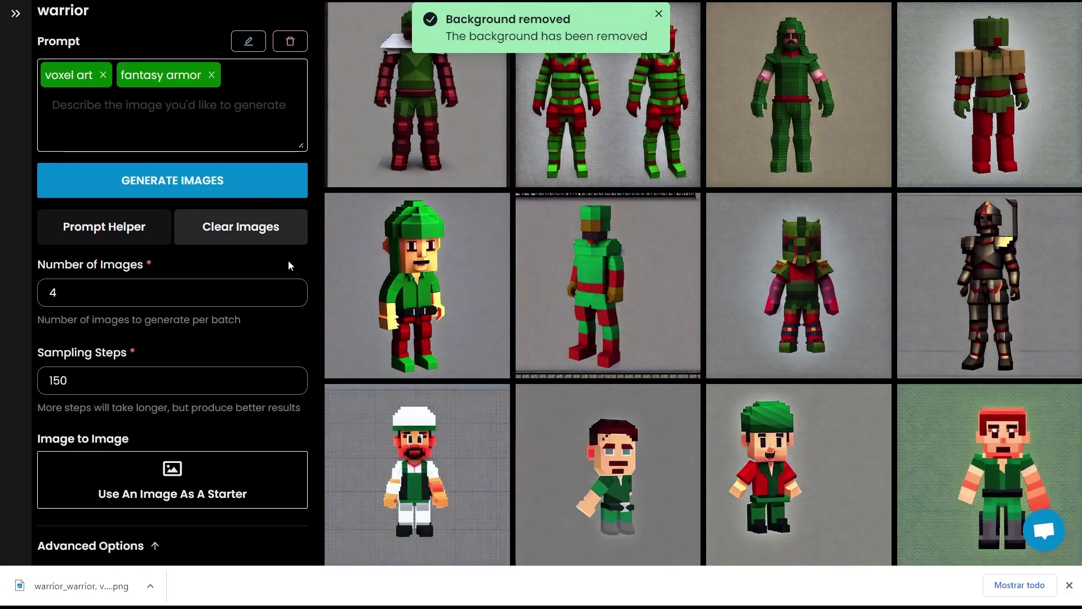
Use the downloaded background-free character PNG as the Image to Image starter and raise its influence
scroll(164, 366, down, 2)
drag(81, 585, 152, 405)
scroll(305, 353, down, 3)
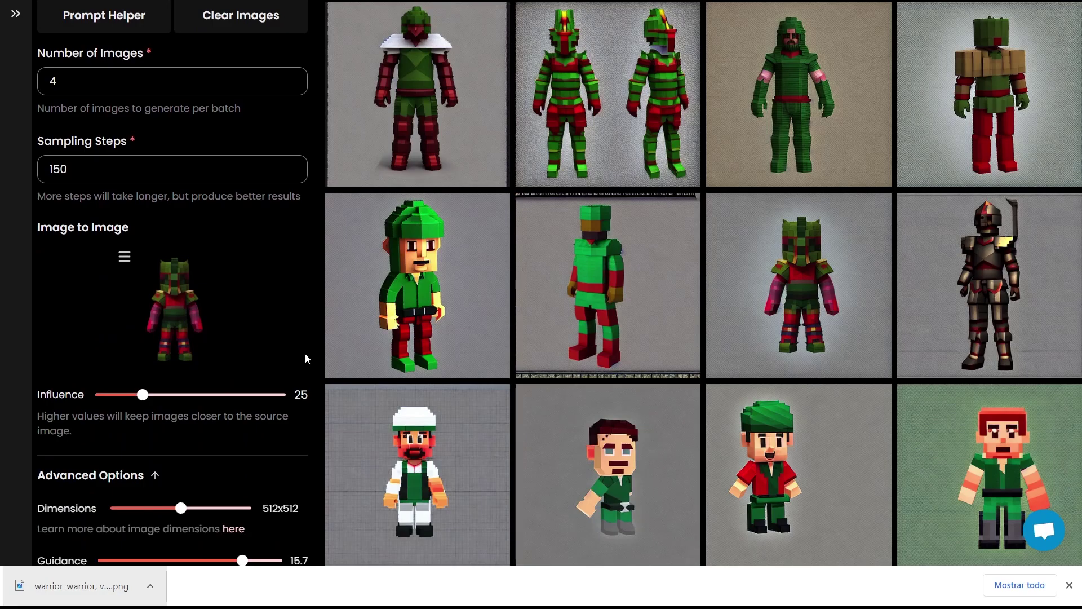
drag(142, 394, 172, 395)
scroll(261, 364, up, 4)
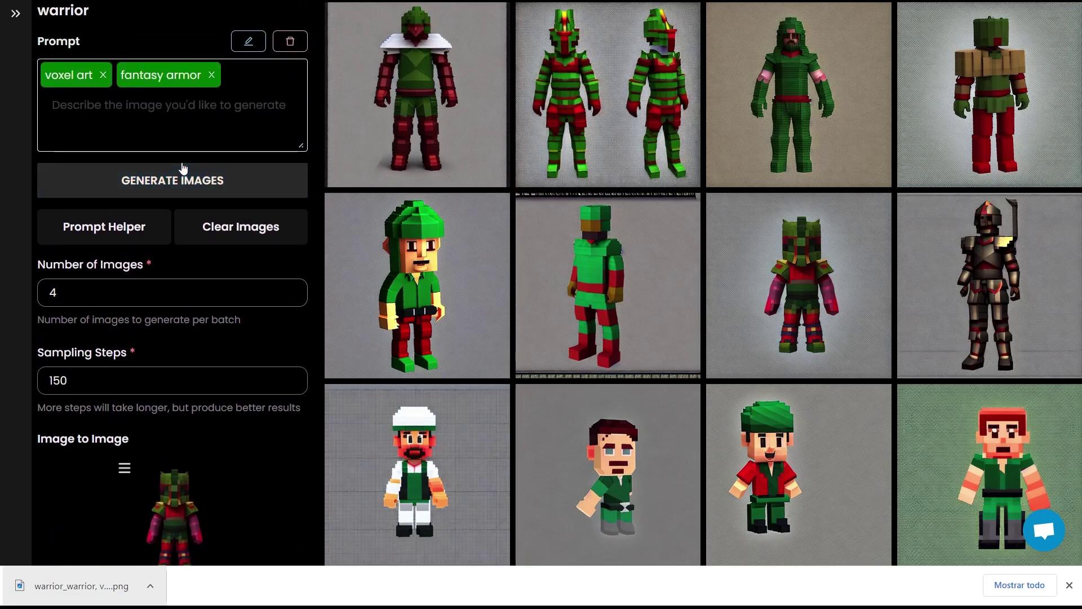
Replace "fantasy armor" with "heavy amor deluxe" in the prompt and generate images based on the starter image
text(heavy amo)
text(r deluxe)
key(Return)
click(252, 180)
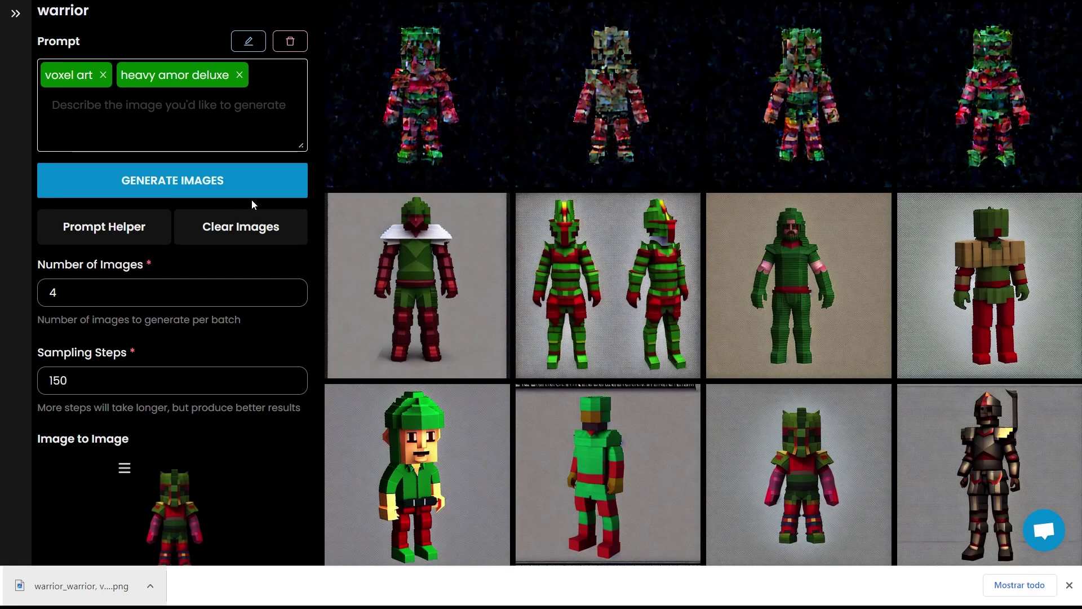
Remove "voxel art" from the prompt and generate a batch from "heavy amor deluxe" alone
scroll(235, 292, down, 6)
scroll(236, 292, up, 6)
click(158, 193)
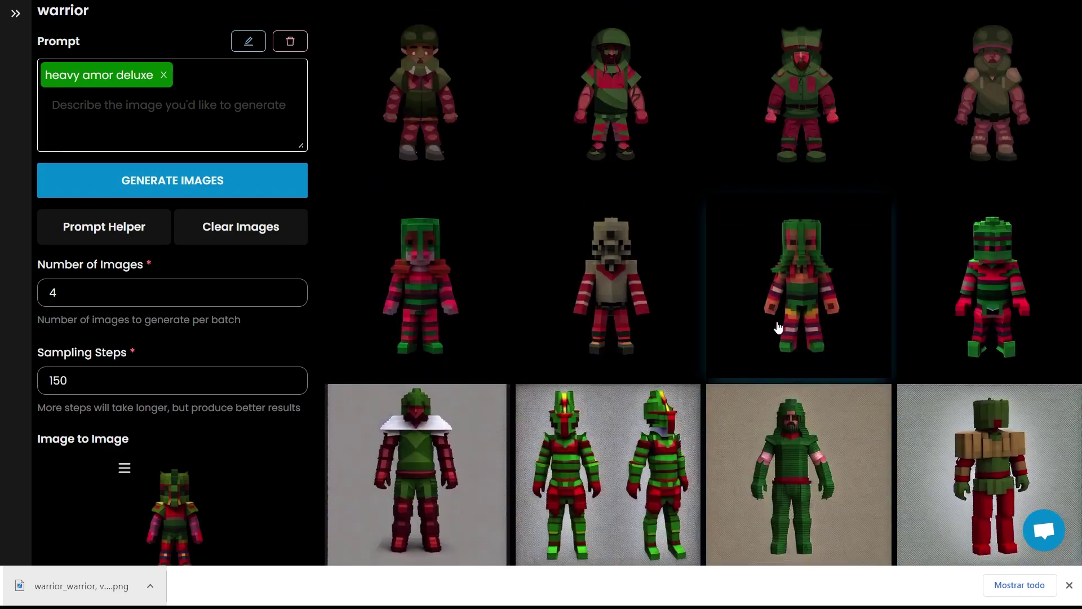
Add "silver armor deluxe" to the prompt and generate another batch of images
click(161, 107)
text(black deluxe armor)
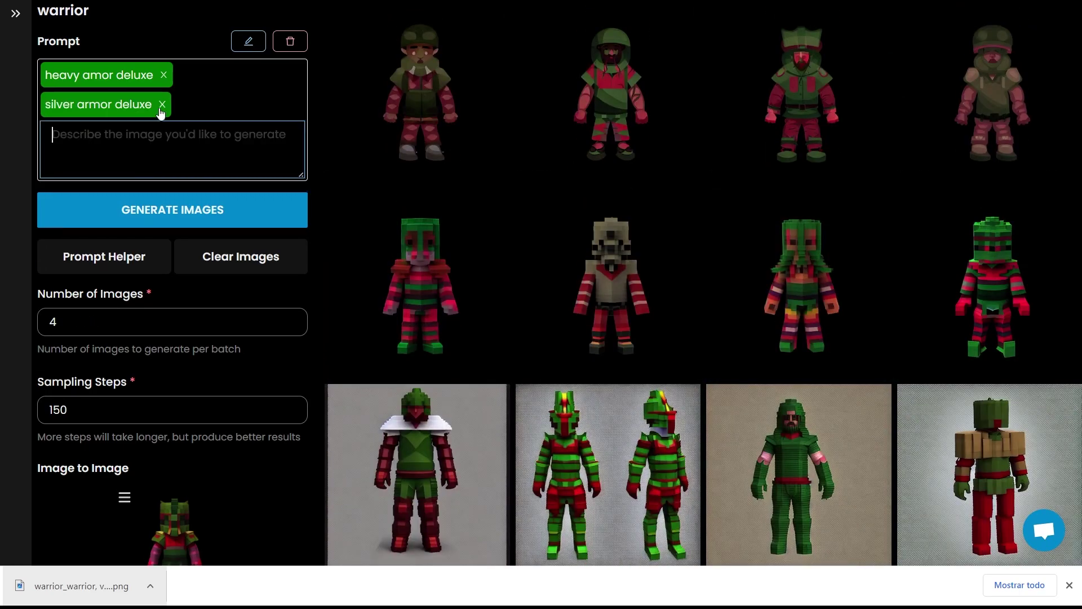
key(Return)
click(150, 210)
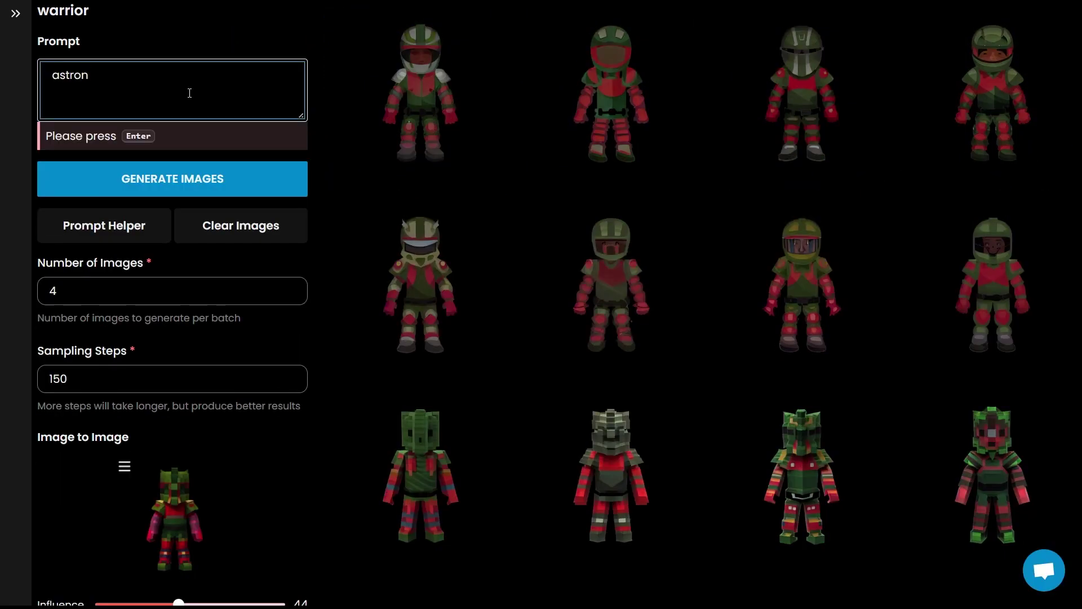
Generate images from a new prompt made of "astronaut armor" and "astronaut custome"
text(aut armor)
key(Return)
text(astronaut custome)
key(Return)
click(178, 180)
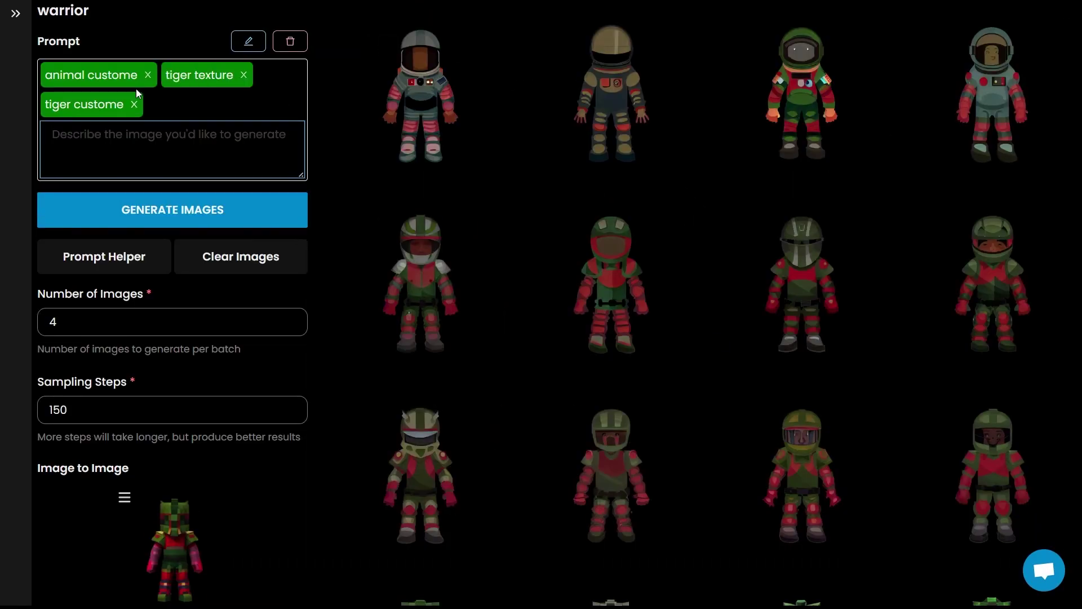
Generate images from "animal custome", "tiger texture" and "tiger custome", and page through the enlarged results
click(160, 211)
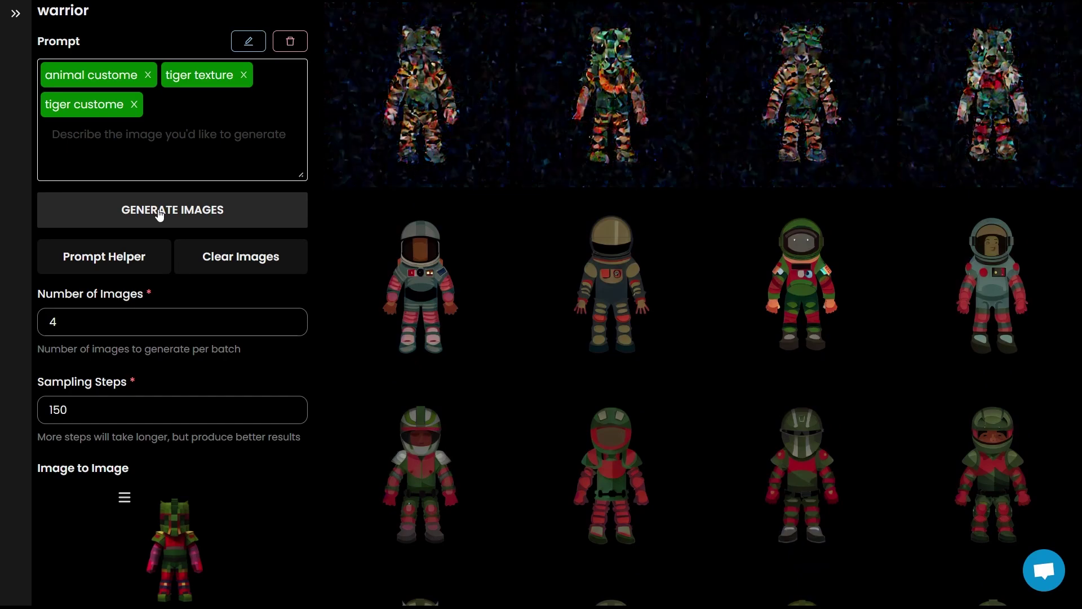
click(570, 96)
click(698, 228)
click(698, 228)
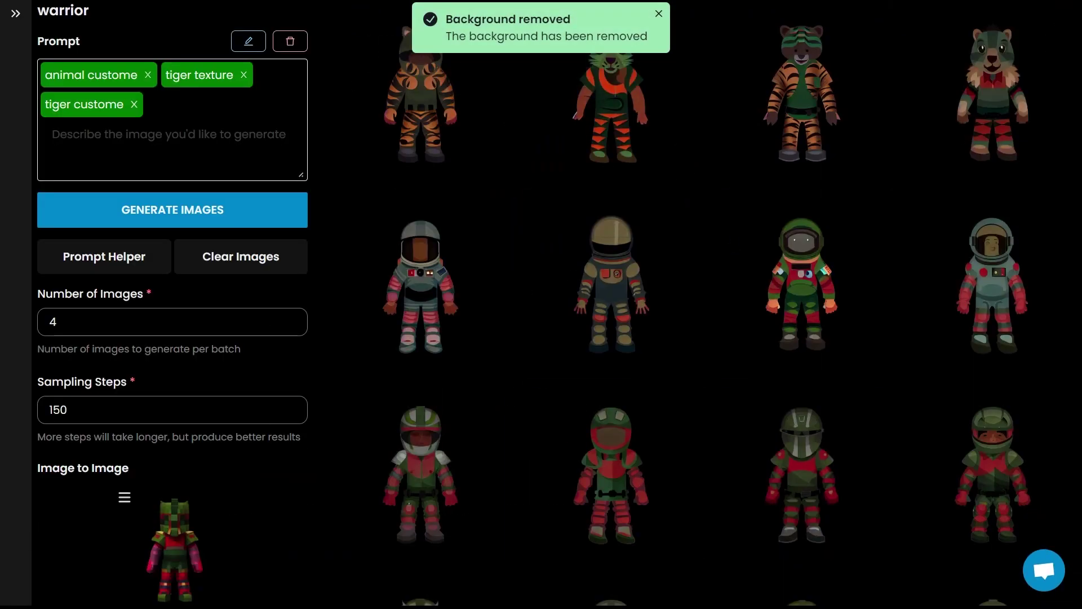
Generate images from "cyberpunk style", "cyberpunk custome" and "computer armor", and open the second result
text(cyberpunk style)
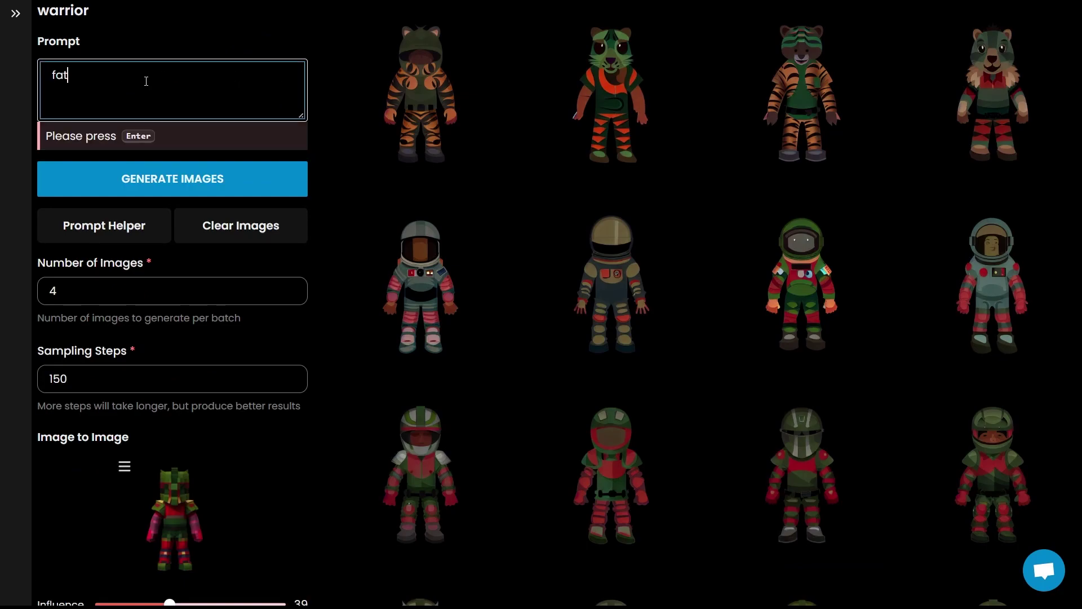
key(Return)
text(cyberpunk custome)
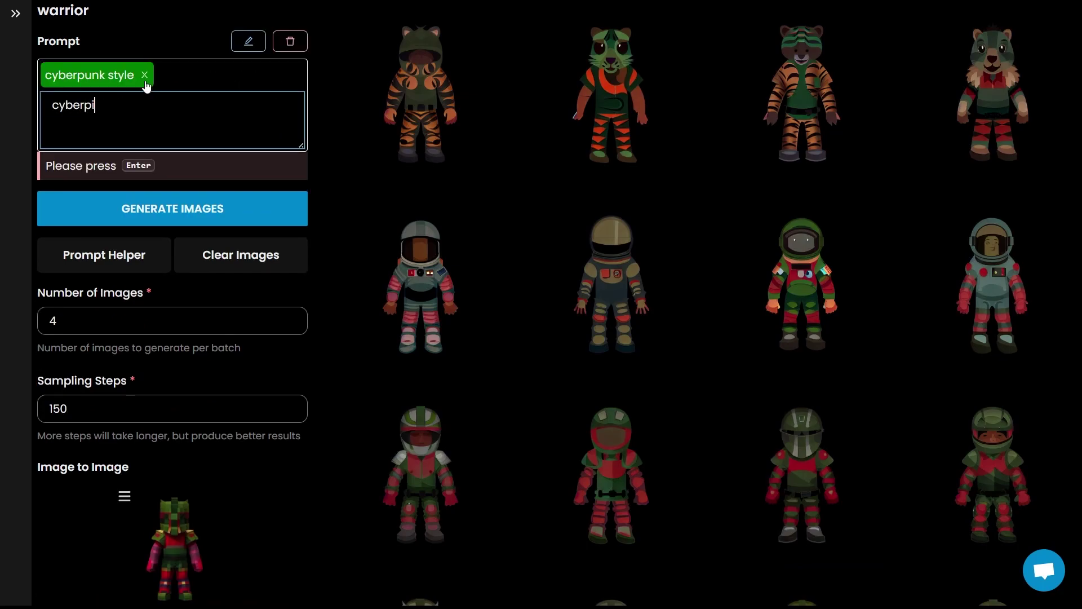
key(Return)
text(computer armor)
key(Return)
click(102, 209)
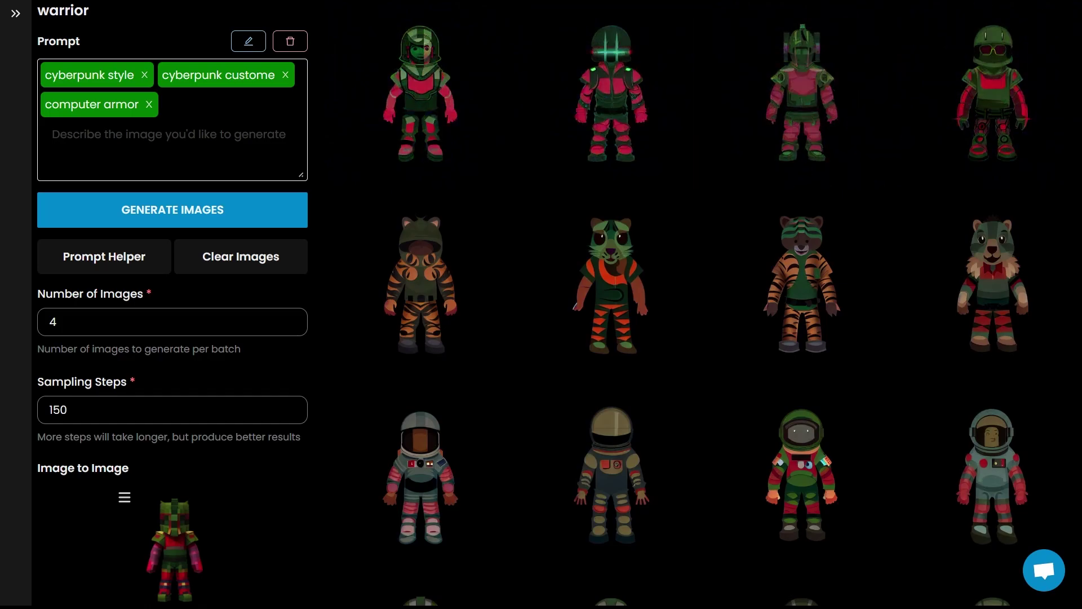
click(611, 93)
Generate images from the ghost and Halloween prompt terms, and another batch from "halloween custome" and "zombie custome"
click(186, 213)
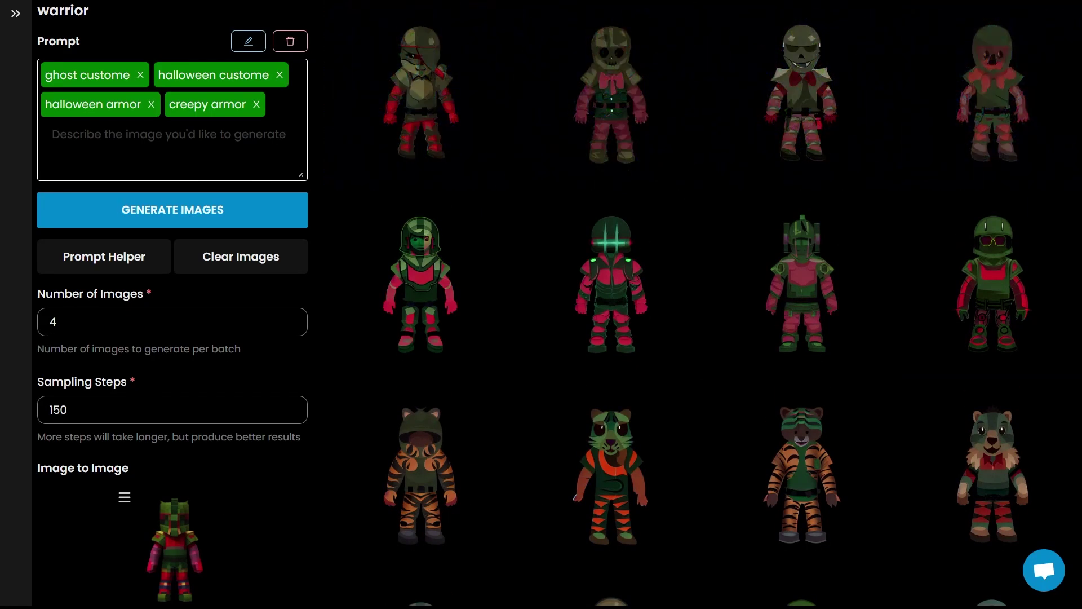
text(zombie custome)
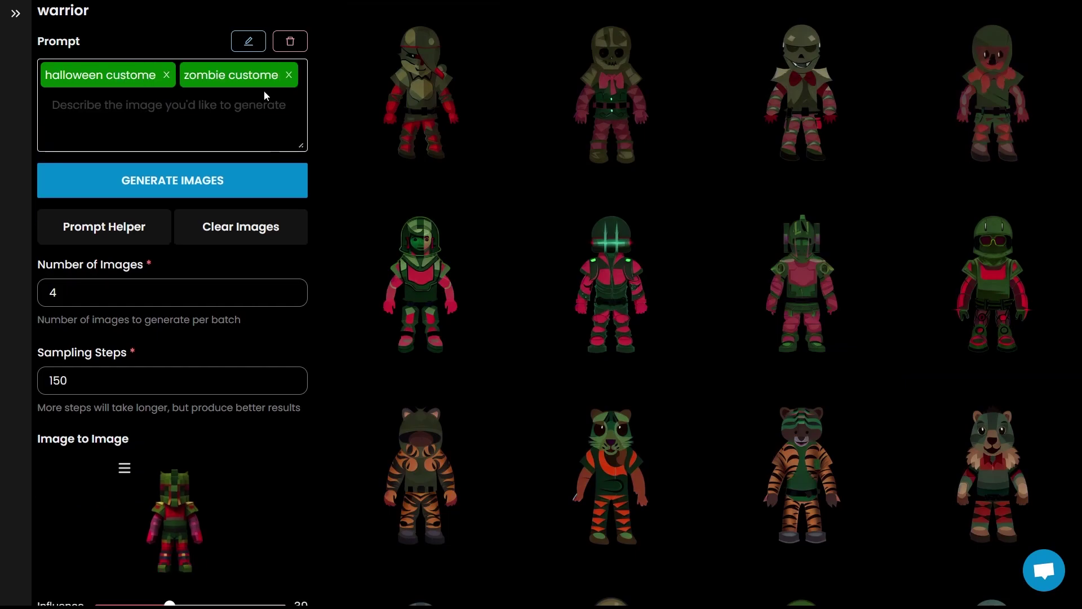
click(155, 186)
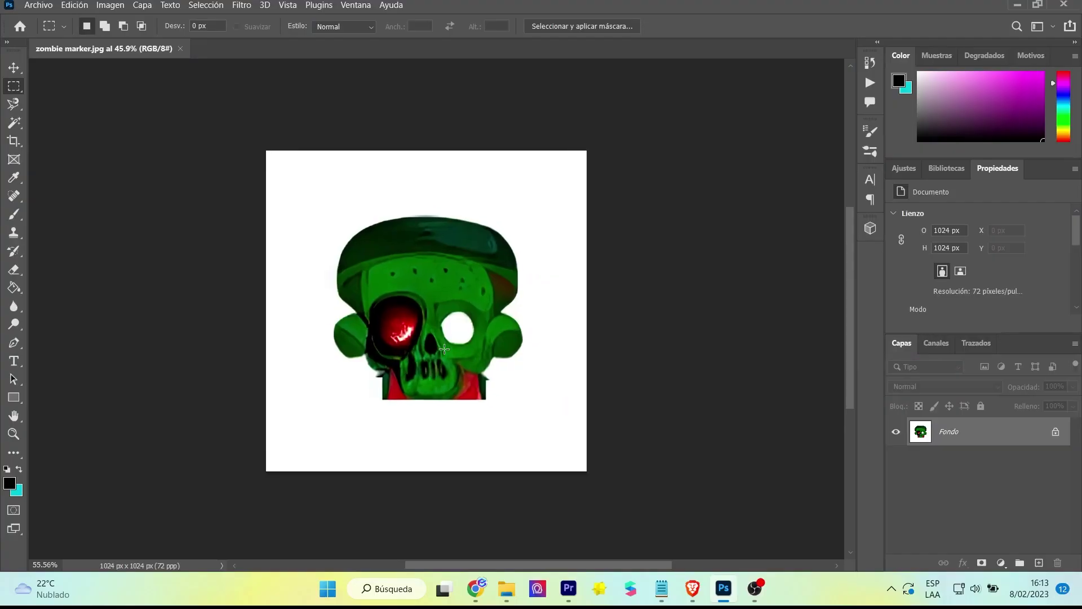
Switch to Photoshop and convert the locked background of zombie marker.jpg into an editable layer
double_click(947, 431)
key(Return)
scroll(455, 285, up, 3)
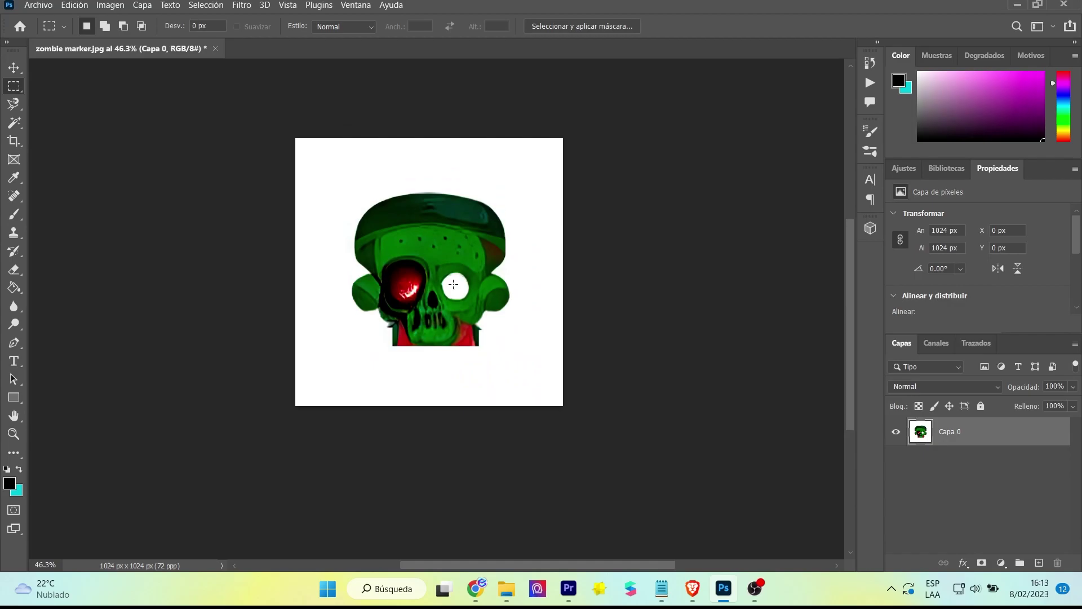
alt+scroll(516, 293, up, 2)
Delete the white background around the zombie head using the Magic Wand, and select the white eye
key(w)
click(313, 180)
key(Delete)
click(448, 326)
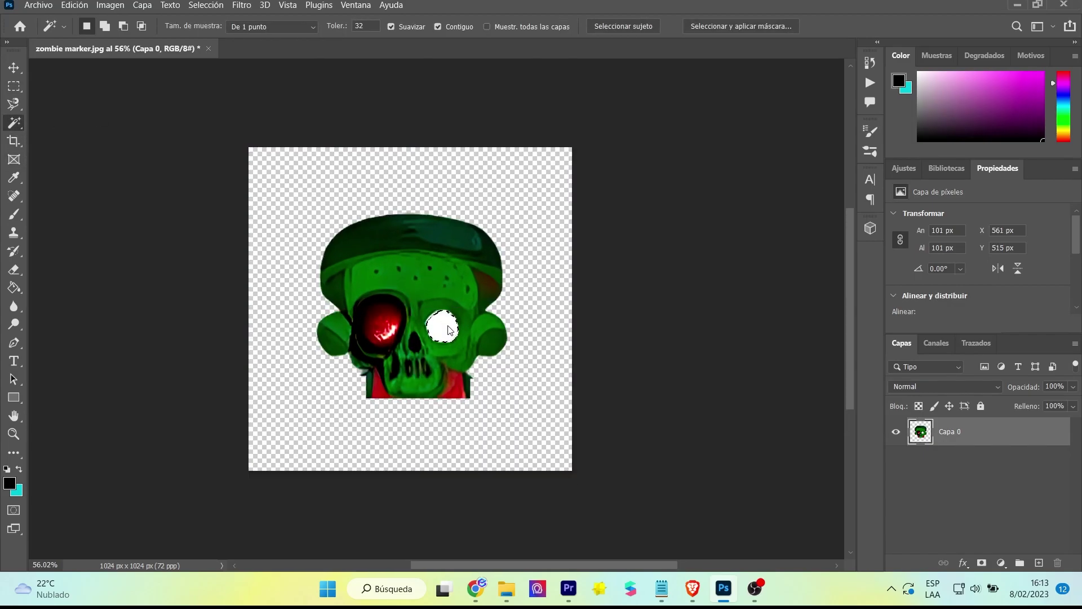
alt+scroll(428, 273, down, 3)
alt+scroll(428, 273, up, 3)
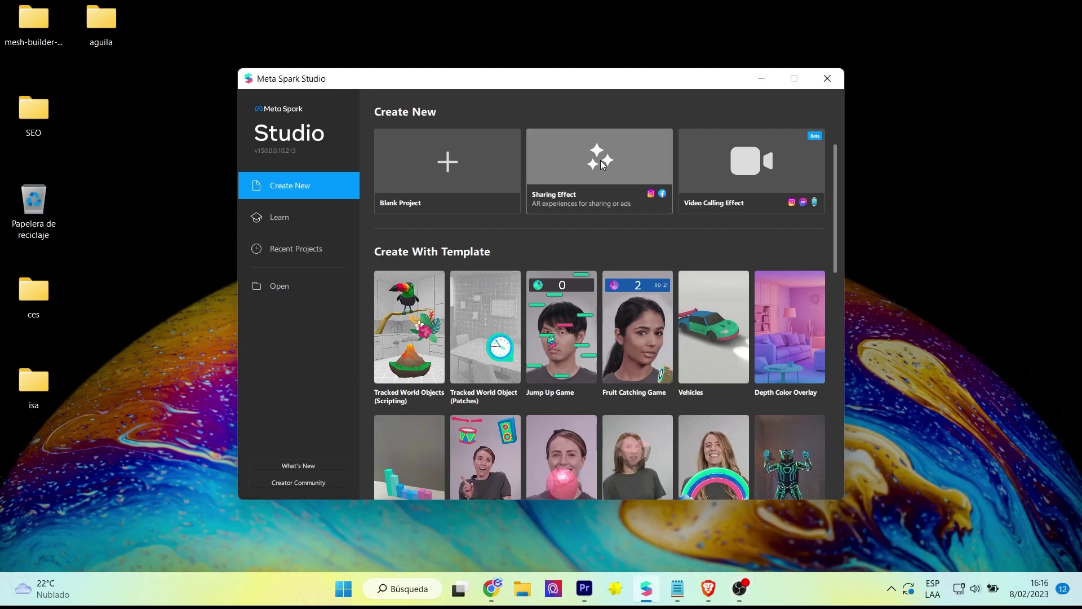
Create a Sharing Effect project in Meta Spark Studio and add a target tracker to the scene
click(602, 164)
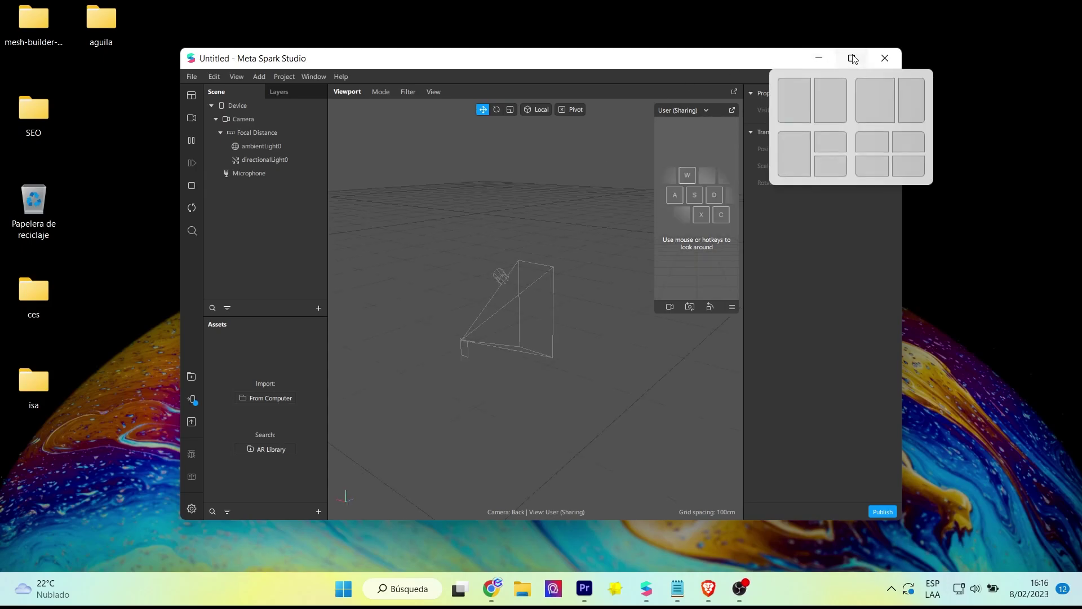
click(827, 53)
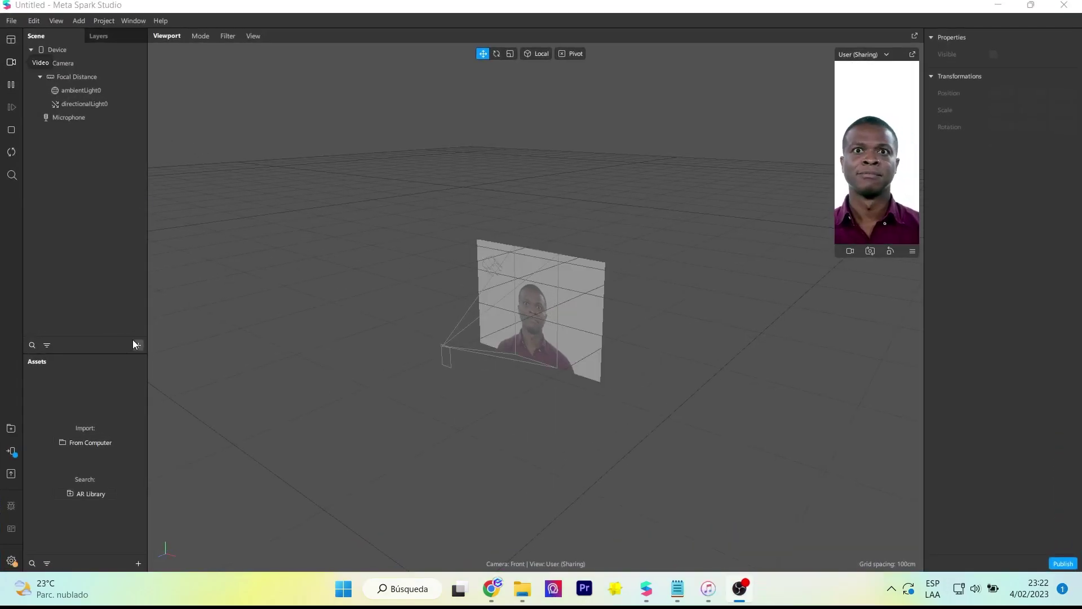
click(134, 341)
click(97, 201)
click(341, 328)
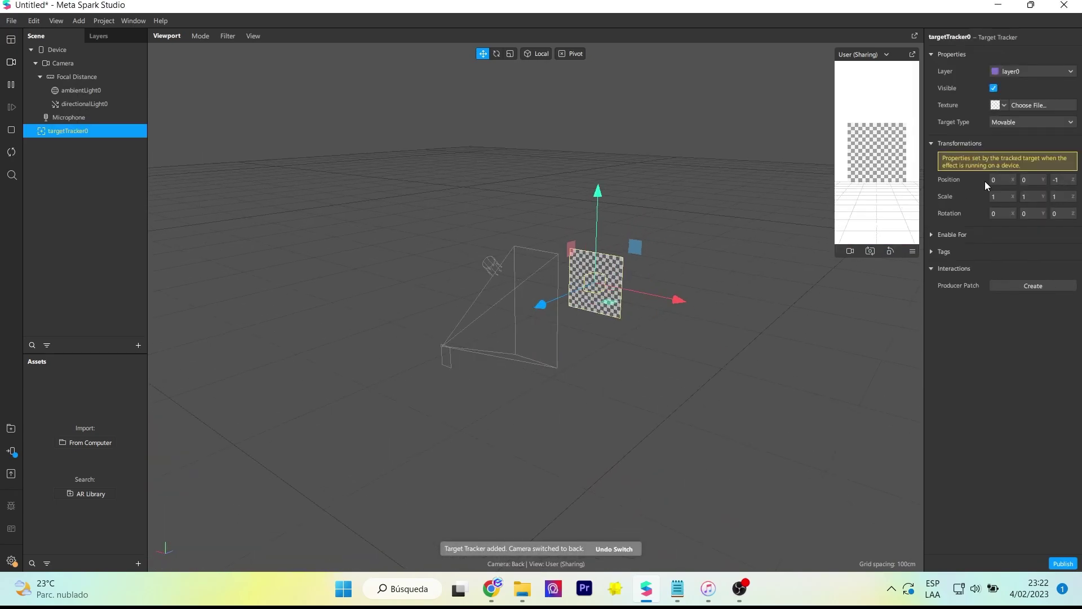
Import the warrior image from the spark ar scenario folder as the target tracker's texture
click(1003, 106)
click(1009, 116)
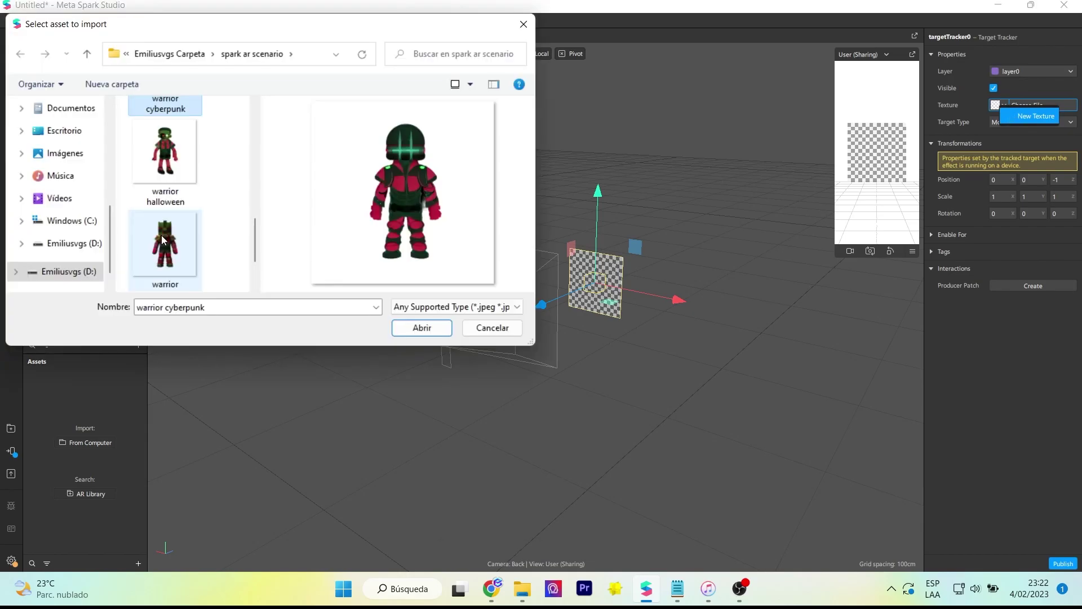
click(176, 239)
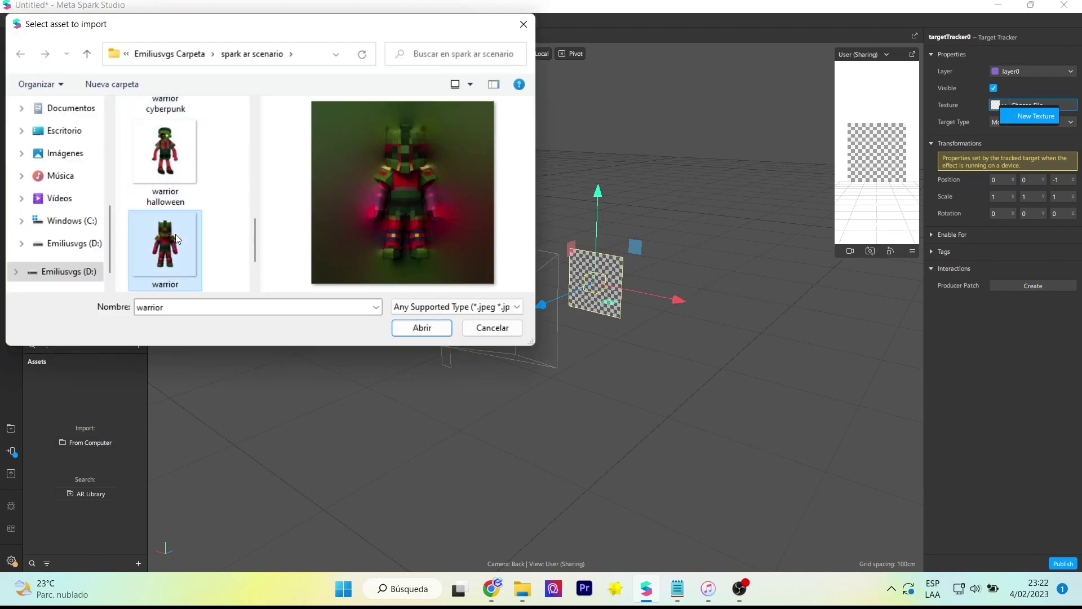
click(434, 331)
scroll(676, 319, up, 5)
alt+drag(662, 333, 736, 302)
Add a plane inside the warrior target tracker and move it upward off the target's centre
right_click(59, 135)
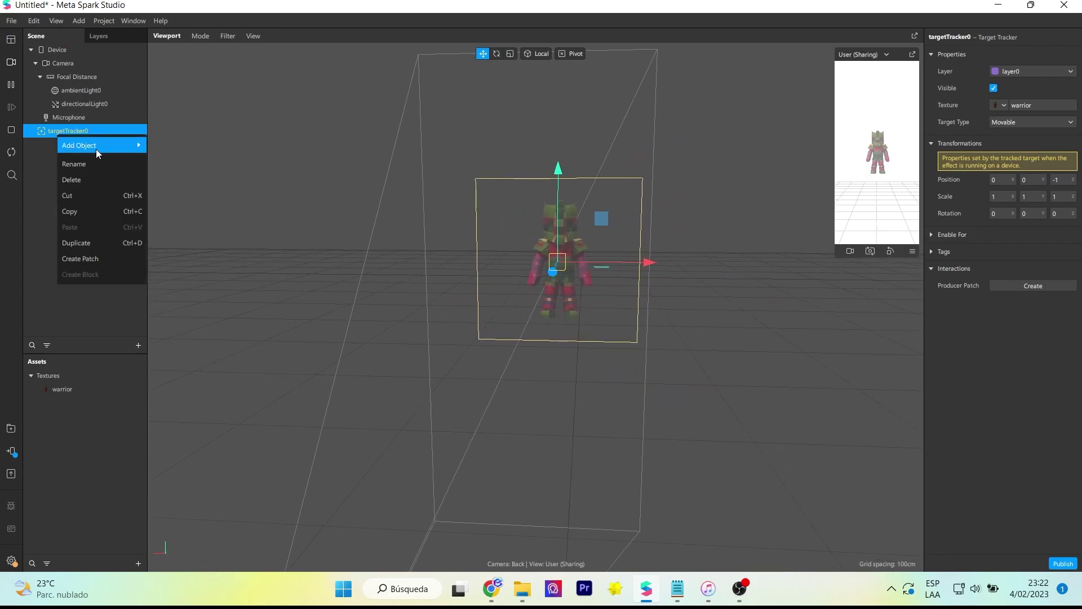
mouse_move(99, 145)
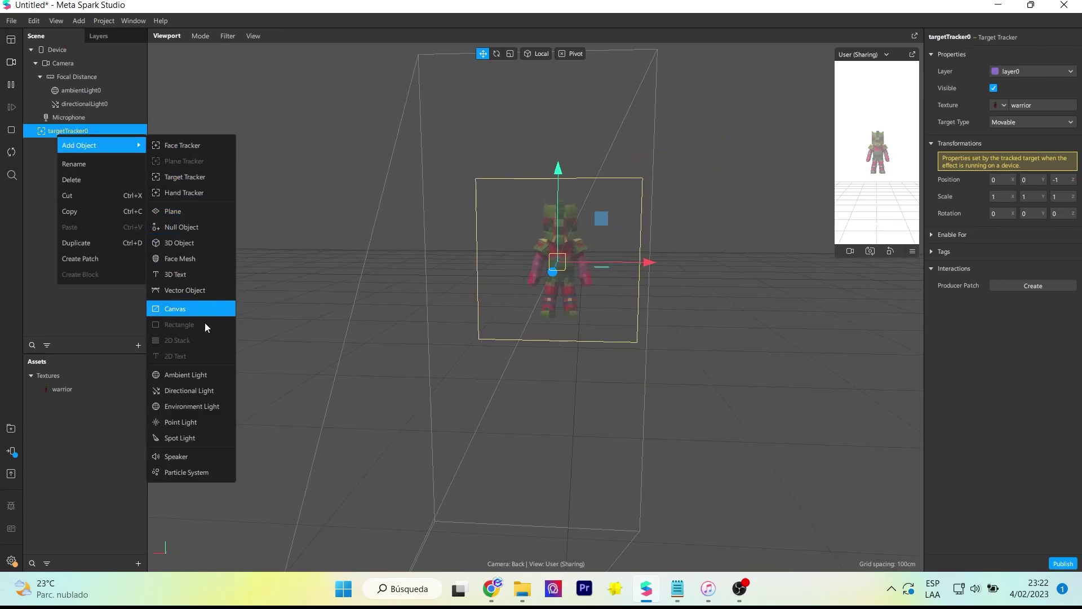
click(198, 213)
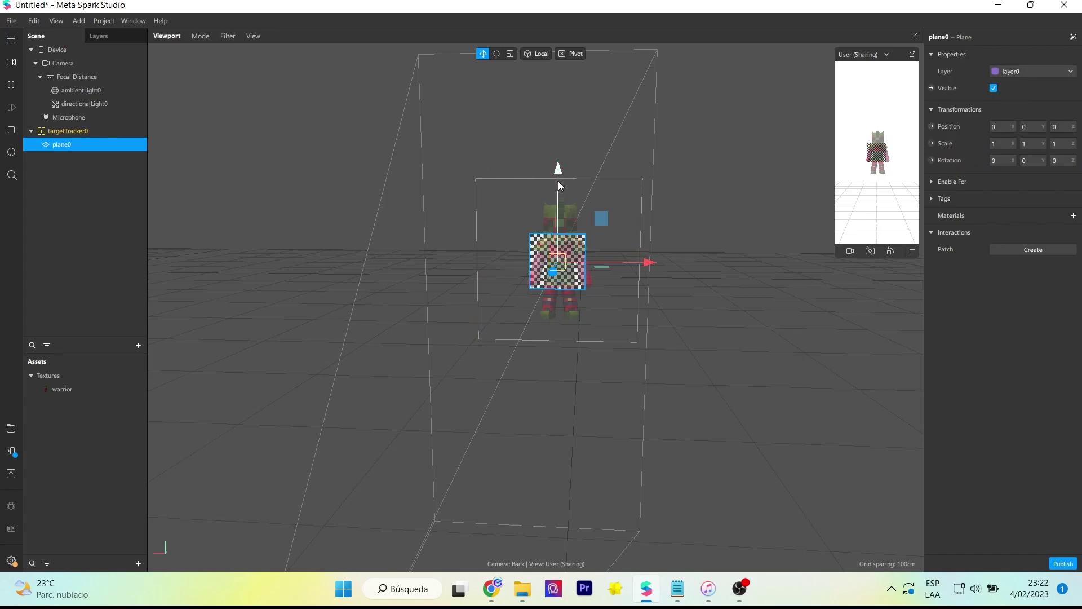
drag(566, 162, 565, 59)
Set the plane's scale to 2 on all three axes
click(1005, 144)
text(2)
click(1034, 144)
text(2)
click(1063, 143)
text(2)
Set the plane's scale to 3 on all three axes and raise it further above the warrior target
scroll(606, 191, down, 2)
drag(549, 96, 905, 147)
click(1035, 144)
text(3)
click(1063, 143)
text(3)
alt+drag(705, 200, 657, 222)
drag(538, 126, 539, 63)
Rotate the plane to 90 degrees on the X axis
click(496, 53)
drag(538, 144, 538, 153)
click(1002, 160)
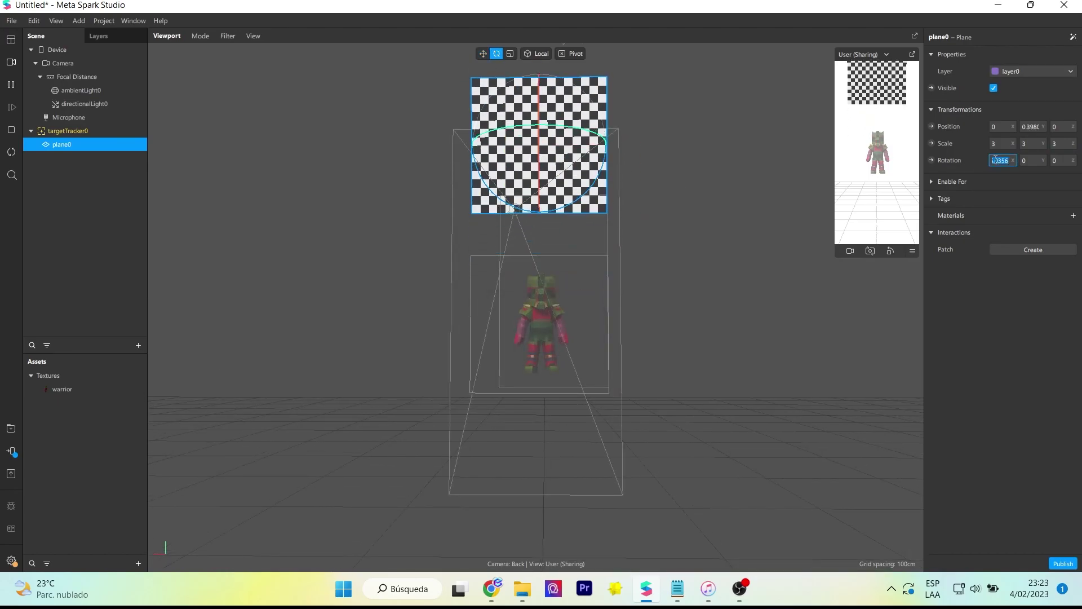
text(90)
Reposition the rotated plane so it stands upright directly behind and above the warrior target image
scroll(795, 237, down, 1)
alt+drag(795, 237, 587, 206)
key(w)
drag(646, 338, 650, 429)
alt+drag(650, 428, 713, 372)
scroll(713, 372, down, 1)
drag(699, 78, 684, 80)
drag(587, 180, 587, 200)
scroll(702, 295, up, 2)
alt+drag(703, 294, 740, 211)
drag(624, 225, 653, 224)
drag(558, 161, 556, 123)
Create a material for the plane with the Flat shader and the warrior texture
click(1073, 215)
click(1002, 231)
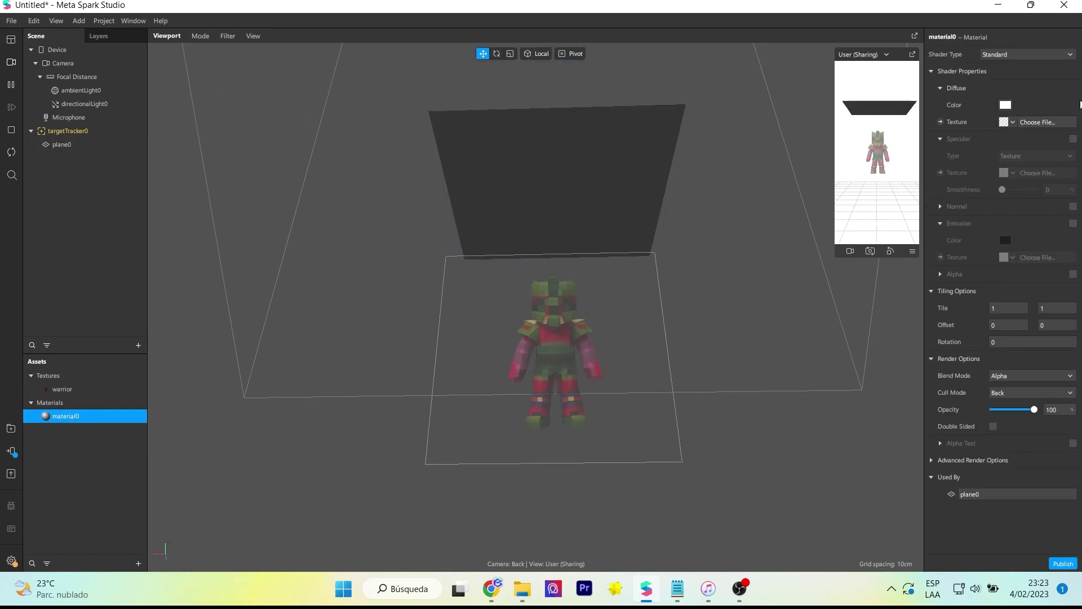
click(1027, 122)
click(1019, 141)
alt+drag(643, 270, 566, 397)
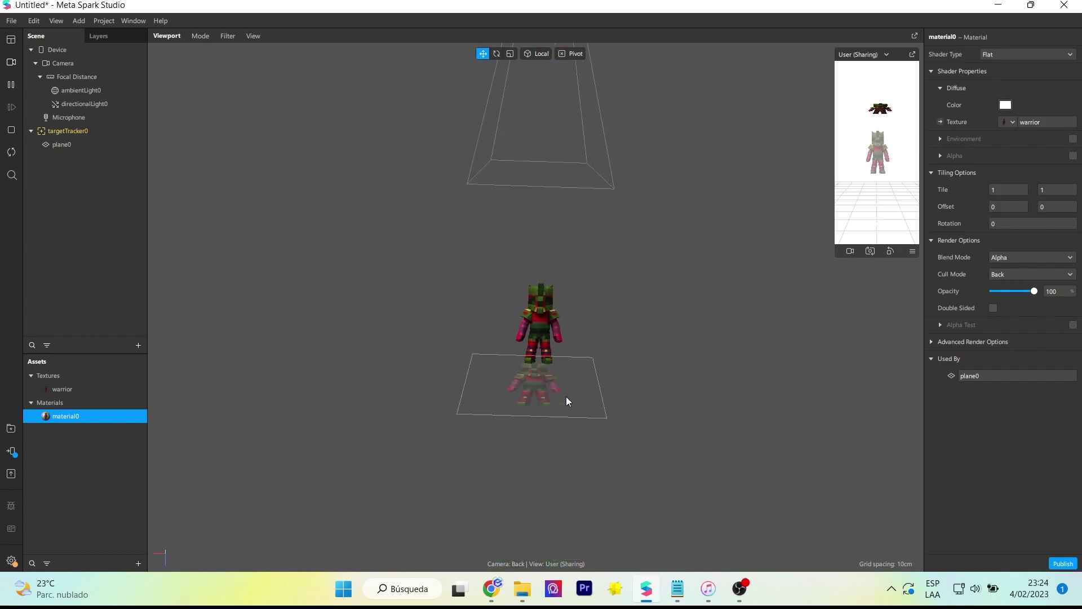
Add a second target tracker to the scene
click(139, 345)
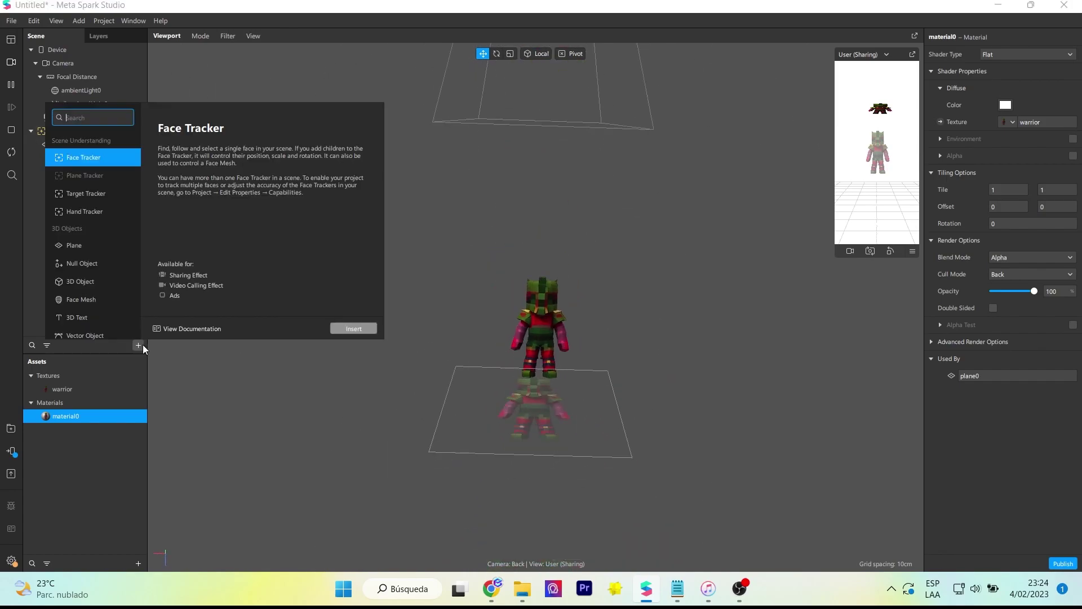
click(96, 194)
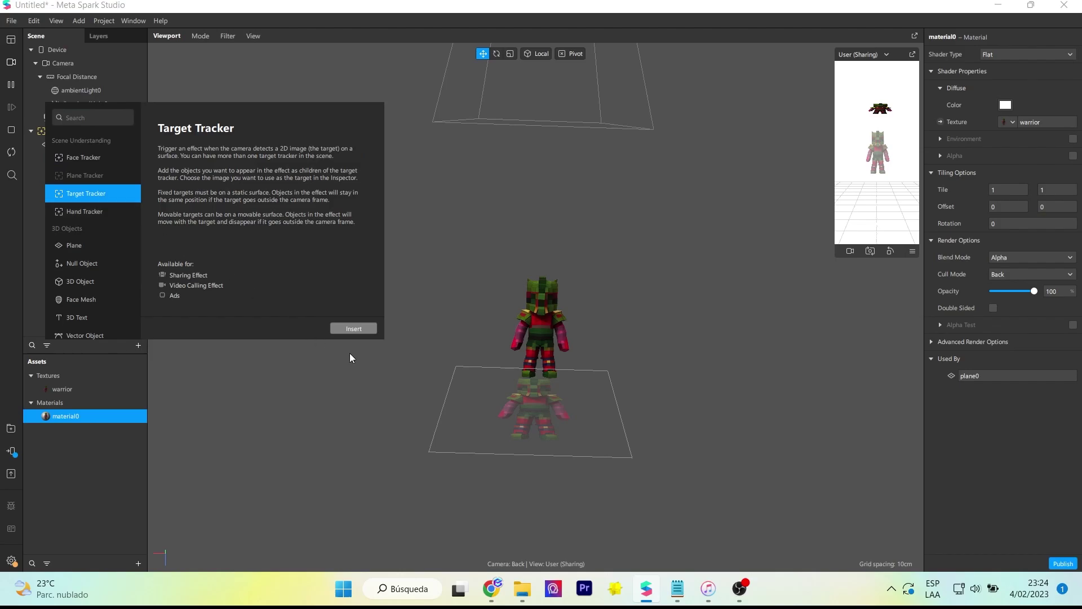
click(349, 328)
scroll(658, 324, down, 2)
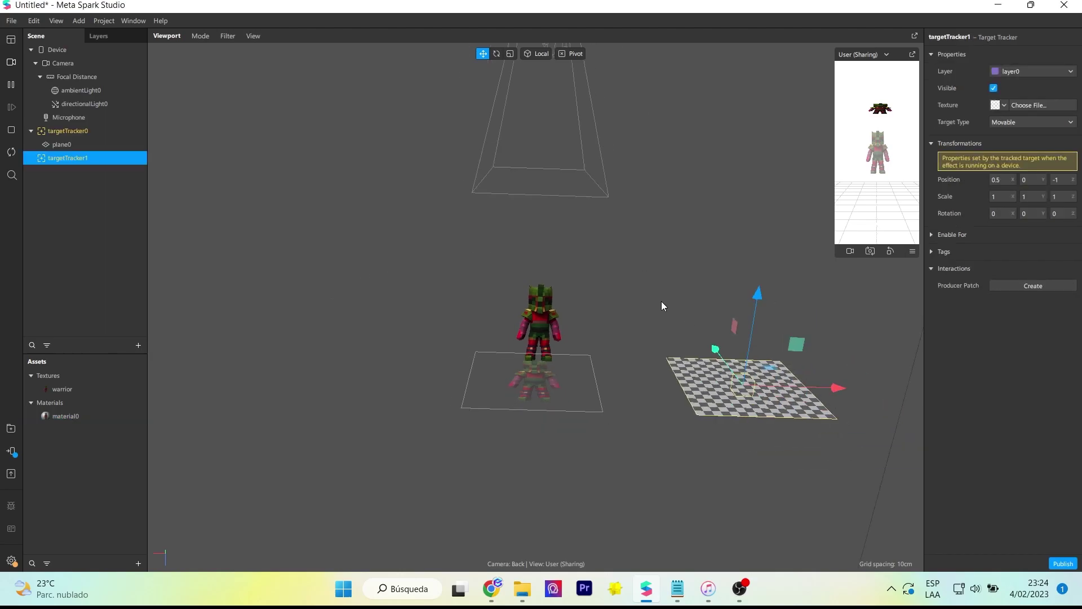
Import the zombie marker image as the second target tracker's texture
click(1004, 105)
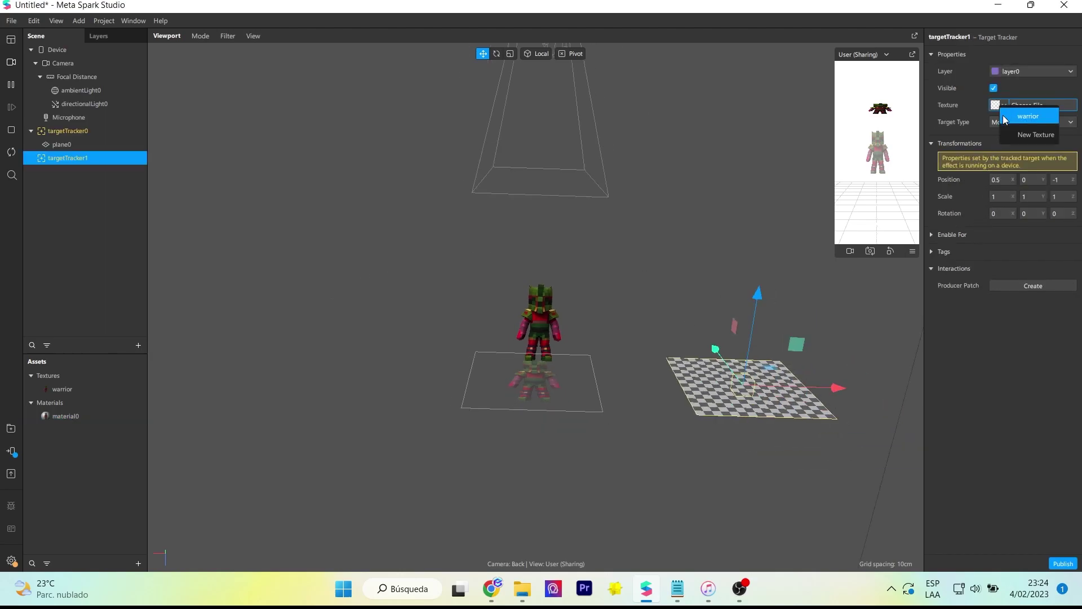
click(1036, 134)
click(171, 248)
click(414, 332)
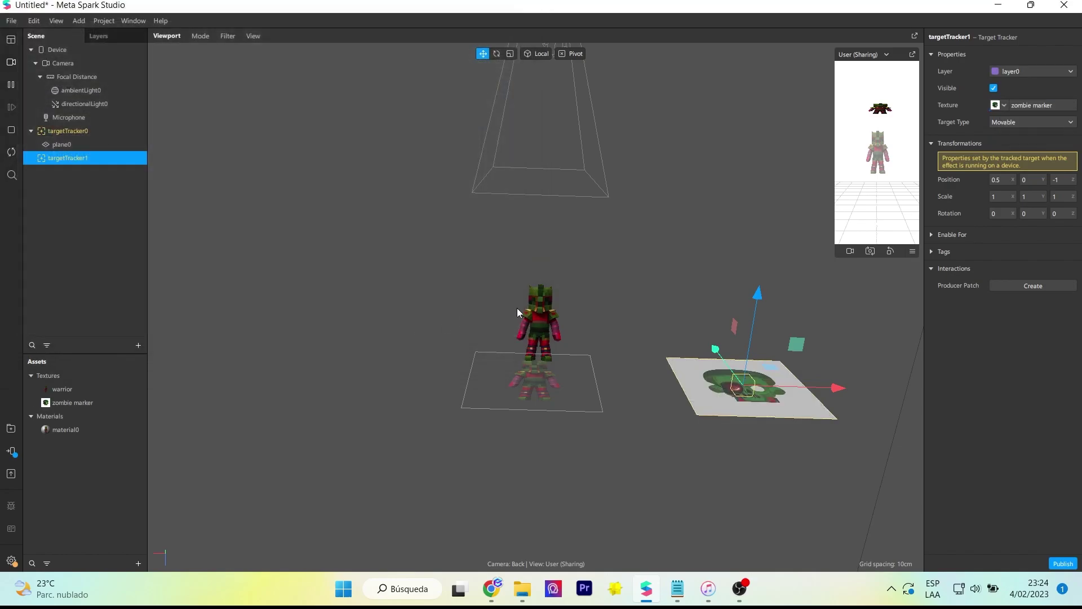
scroll(578, 334, down, 3)
mouse_move(578, 334)
alt+mouse_down()
mouse_move(586, 428)
mouse_move(644, 402)
mouse_move(618, 358)
mouse_move(472, 376)
alt+mouse_up()
scroll(646, 407, up, 2)
scroll(493, 377, down, 2)
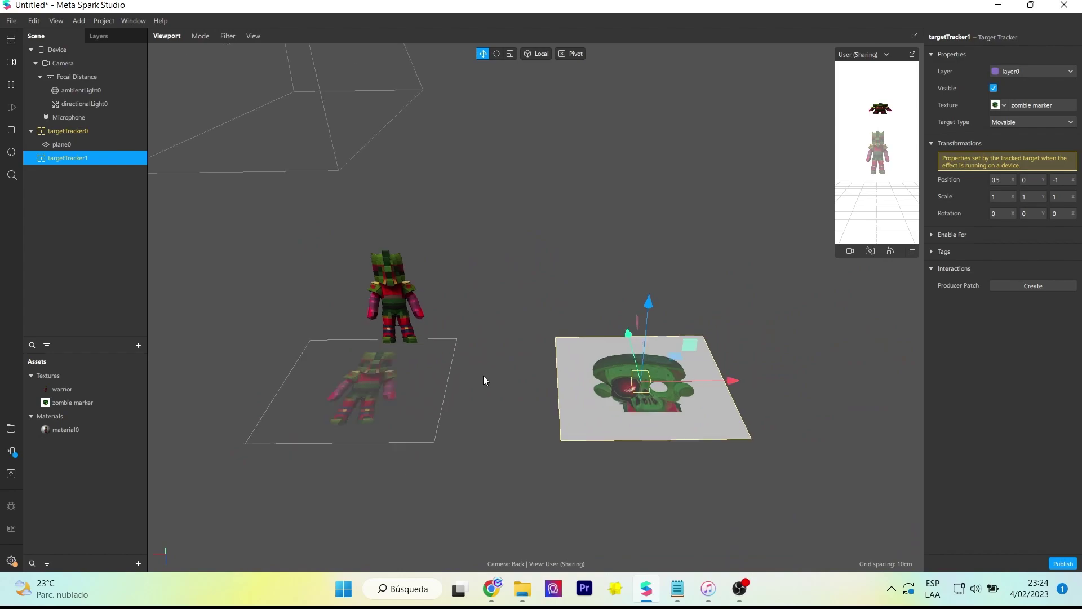
Add a plane inside the zombie target tracker and raise it above the target
right_click(68, 160)
click(198, 270)
drag(628, 333, 616, 288)
Set the zombie plane's scale to 3 on all three axes
click(1002, 143)
text(3)
key(Tab)
text(3)
key(Tab)
text(3)
Rotate the zombie plane to 90 degrees on X and shift it above its target image
click(996, 161)
text(90)
mouse_move(639, 382)
mouse_down()
mouse_move(630, 332)
mouse_move(561, 313)
mouse_move(641, 333)
mouse_move(534, 324)
mouse_up()
Create a new material for the zombie plane with the Flat shader and the zombie marker texture
click(1073, 216)
click(1031, 249)
click(66, 443)
click(1027, 54)
click(1014, 88)
click(1007, 122)
click(1027, 159)
scroll(582, 313, up, 4)
scroll(533, 324, down, 3)
scroll(400, 354, up, 2)
middle_drag(400, 354, 601, 338)
Set the zombie plane's scale to 2 on all three axes and adjust its height slightly
click(648, 265)
click(995, 143)
text(2)
key(Tab)
text(2)
key(Tab)
text(2)
drag(691, 151, 690, 147)
scroll(533, 223, up, 2)
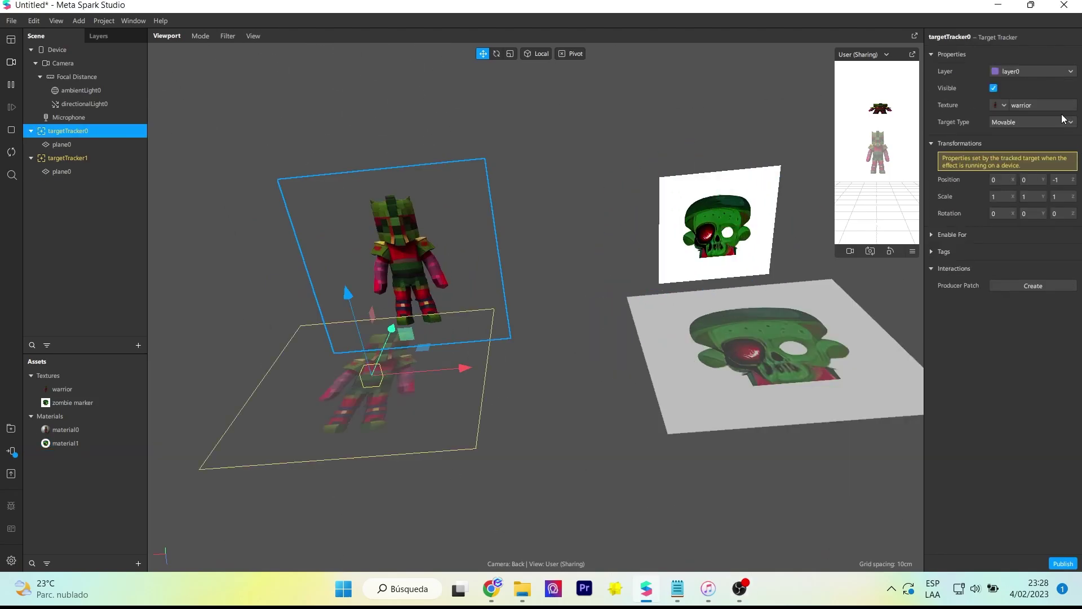
Change the first tracker's texture to "warrior tracker" and import the transparent zombies image as the zombie material's texture
click(1008, 107)
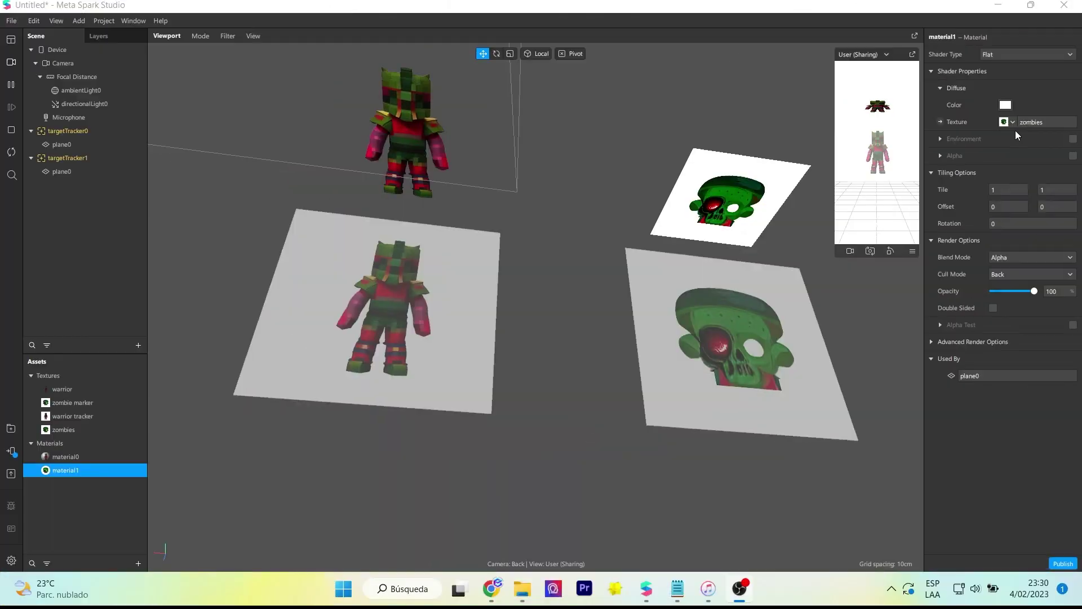
click(1013, 122)
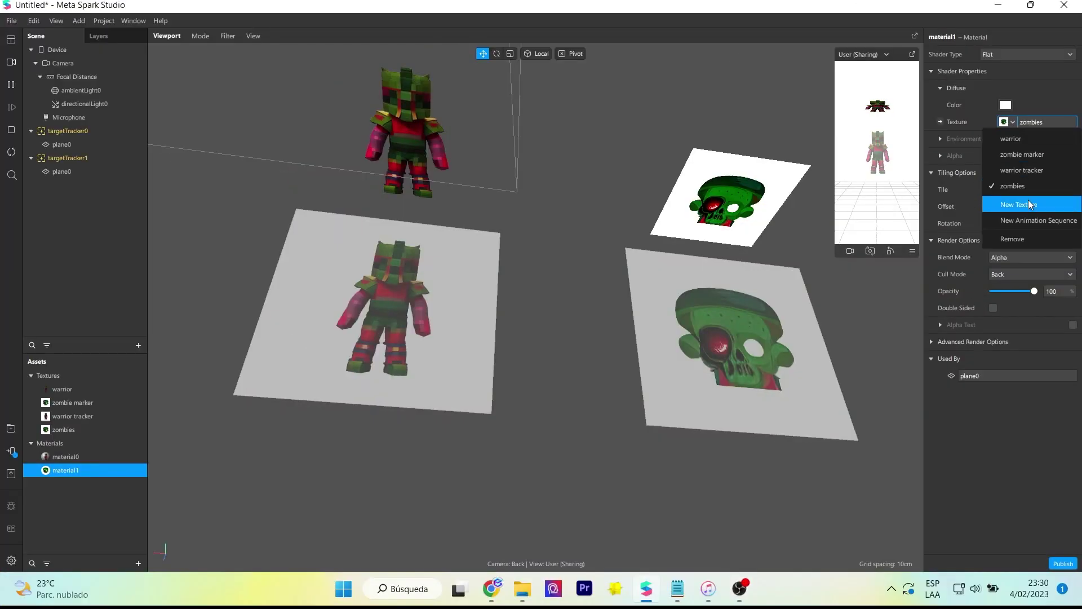
click(1018, 205)
double_click(186, 205)
click(165, 252)
click(429, 329)
scroll(572, 264, down, 1)
alt+drag(574, 264, 435, 262)
scroll(509, 234, up, 3)
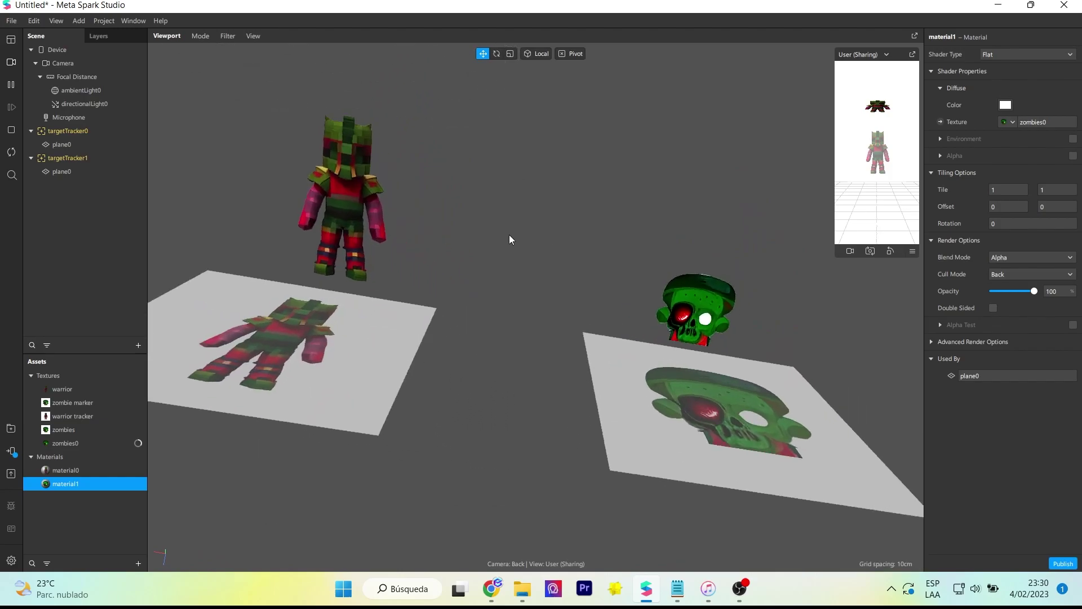
Raise the zombie plane above its card and set the warrior plane's scale to 4 on all axes
click(749, 268)
drag(730, 146, 725, 94)
click(347, 265)
click(1001, 143)
text(4)
click(1040, 142)
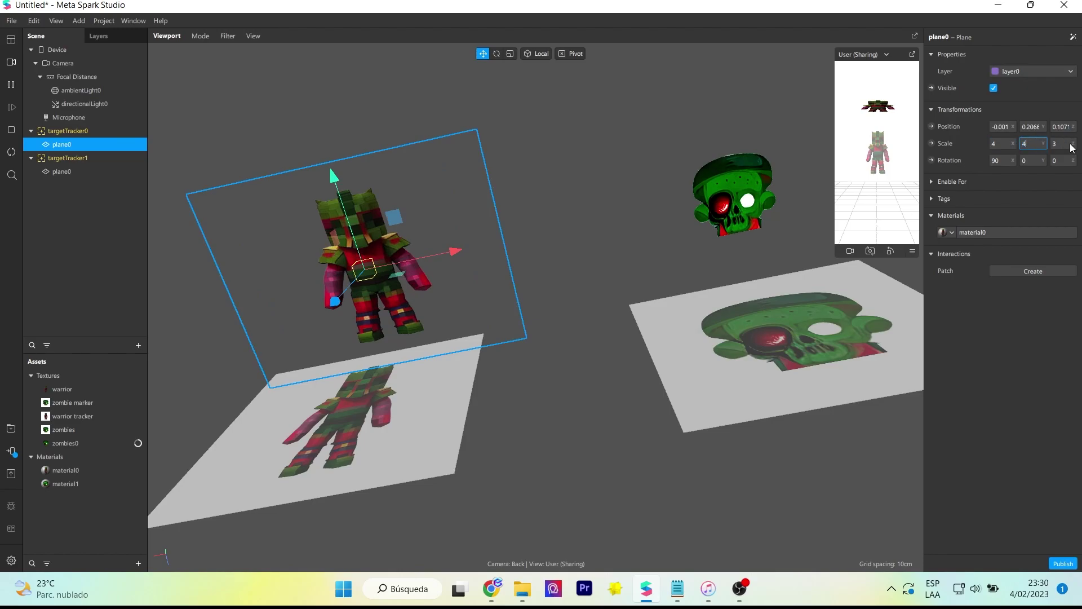
text(4)
click(1063, 143)
key(Return)
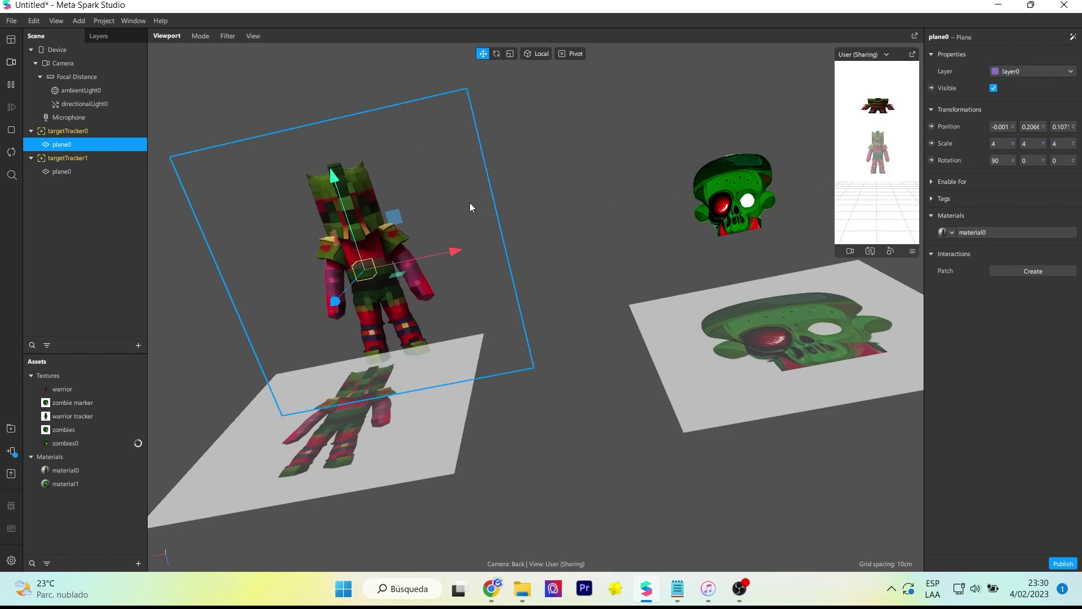
Reposition the warrior plane above its card, at about -0.01 on X and 0.14 on Z
drag(455, 249, 433, 255)
drag(319, 184, 310, 161)
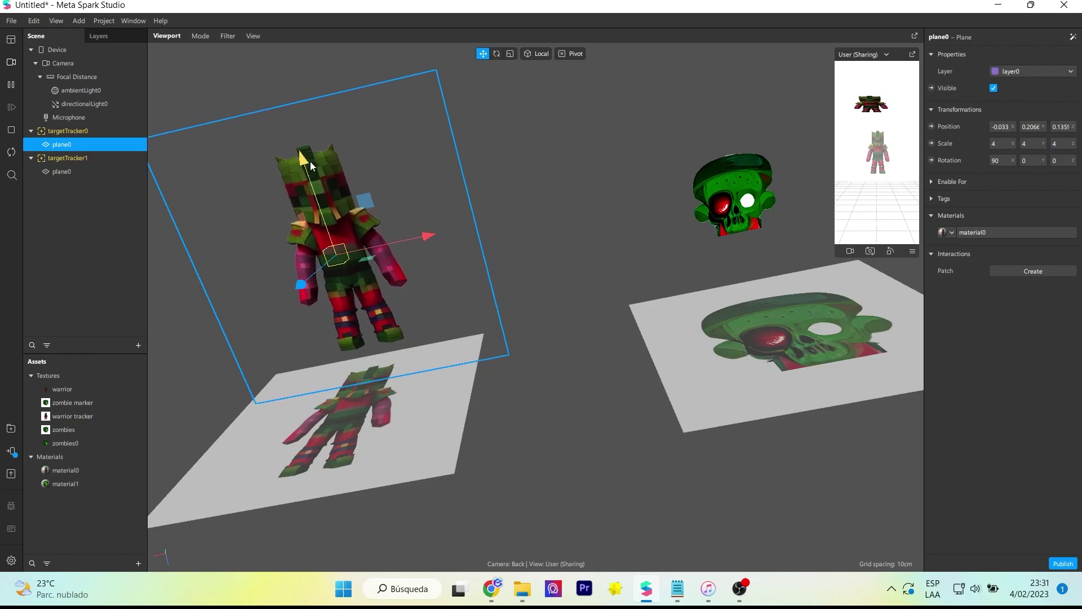
scroll(375, 232, down, 3)
middle_drag(375, 231, 472, 304)
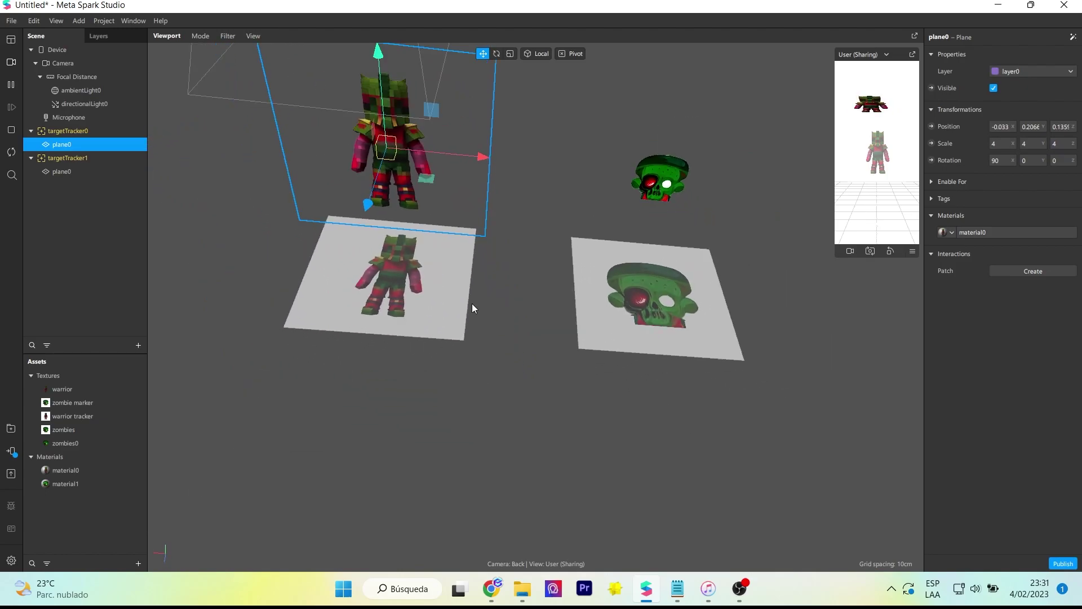
scroll(472, 306, down, 2)
drag(512, 193, 532, 195)
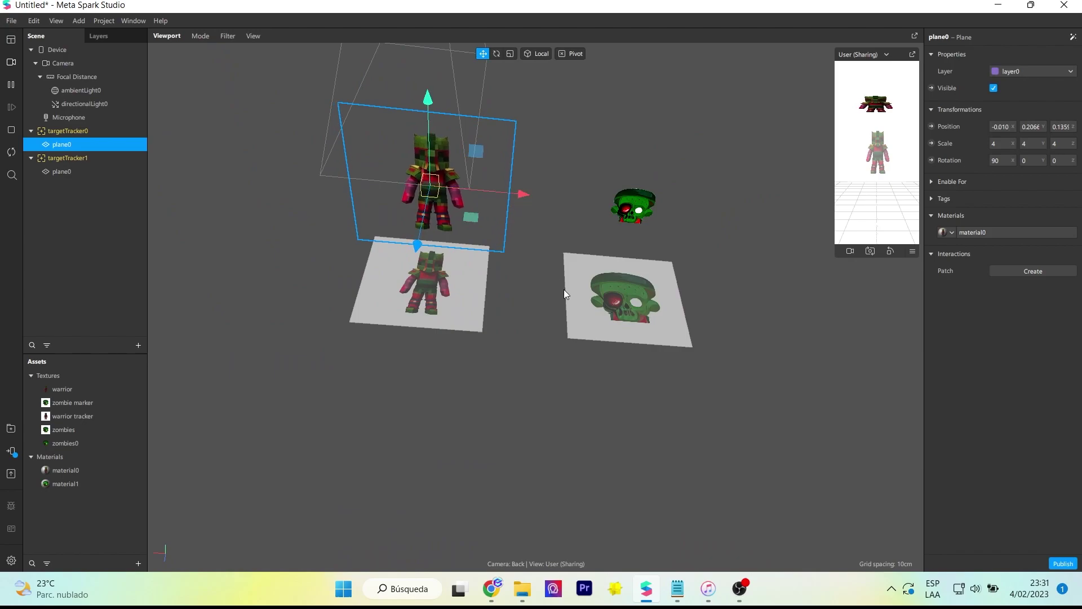
scroll(567, 338, up, 3)
right_drag(520, 337, 486, 306)
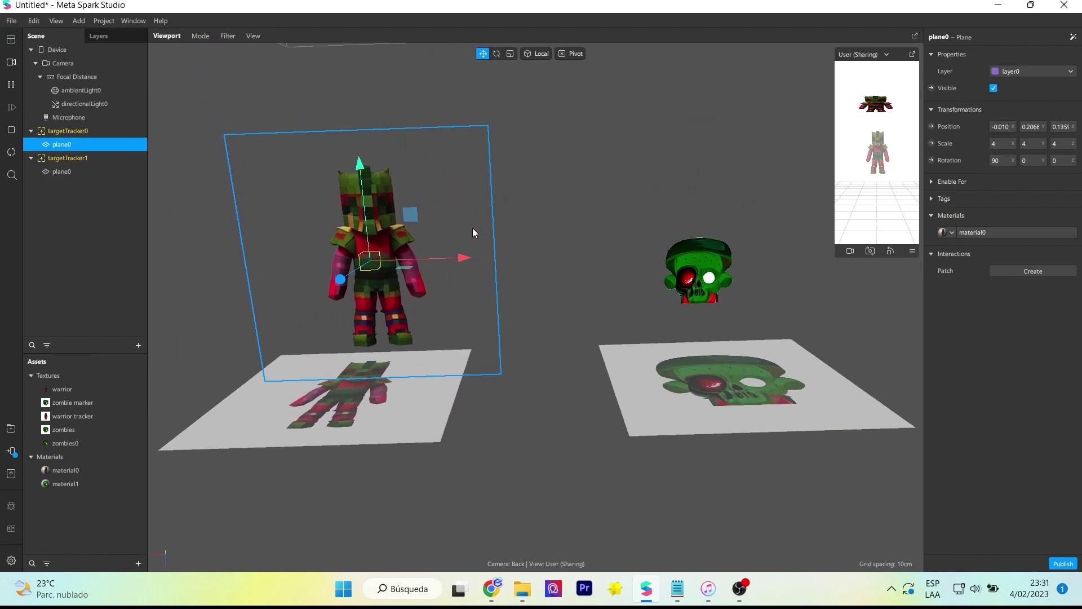
scroll(471, 225, down, 3)
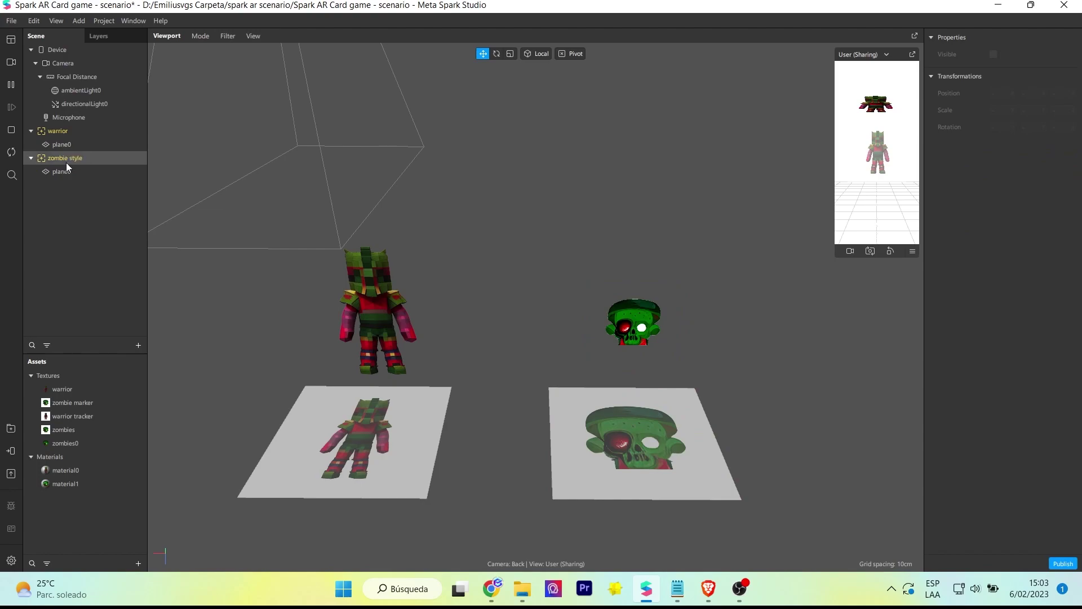
Add a second plane inside the zombie style tracker and place it raised between the two cards
click(71, 163)
right_click(73, 157)
mouse_move(131, 166)
click(210, 232)
drag(731, 438, 604, 436)
right_drag(590, 401, 532, 335)
drag(532, 335, 514, 209)
Set the new plane's scale to 3 on all axes and its X rotation to 90 degrees
click(1001, 145)
text(3)
key(Tab)
text(3)
key(Tab)
text(3)
click(999, 162)
text(90)
key(Return)
right_drag(515, 209, 525, 337)
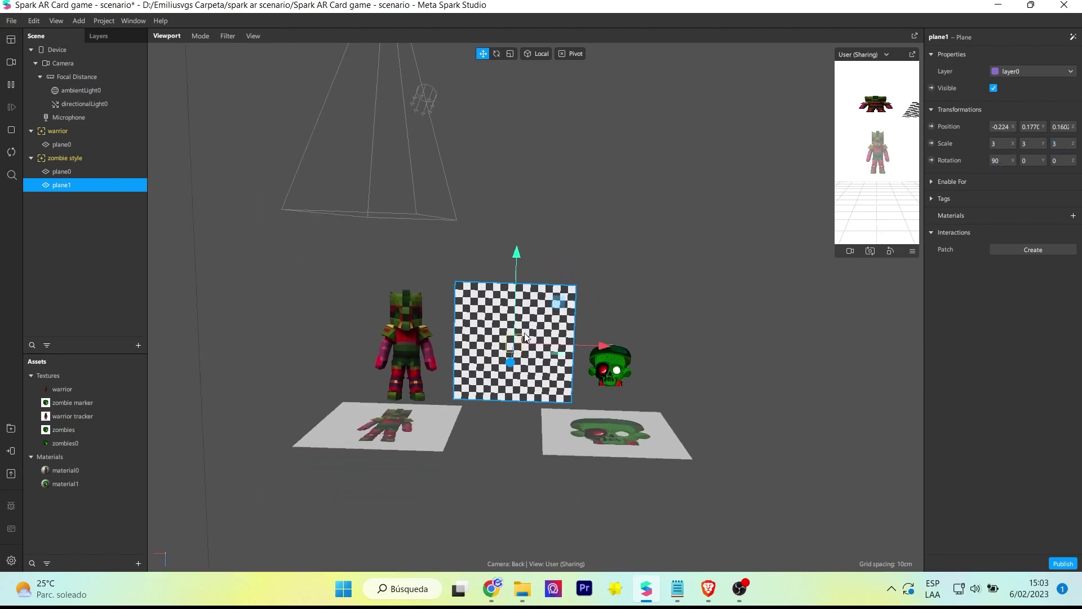
Create a new material for plane1 and set its shader type to Flat
click(1073, 216)
click(1031, 265)
click(1018, 56)
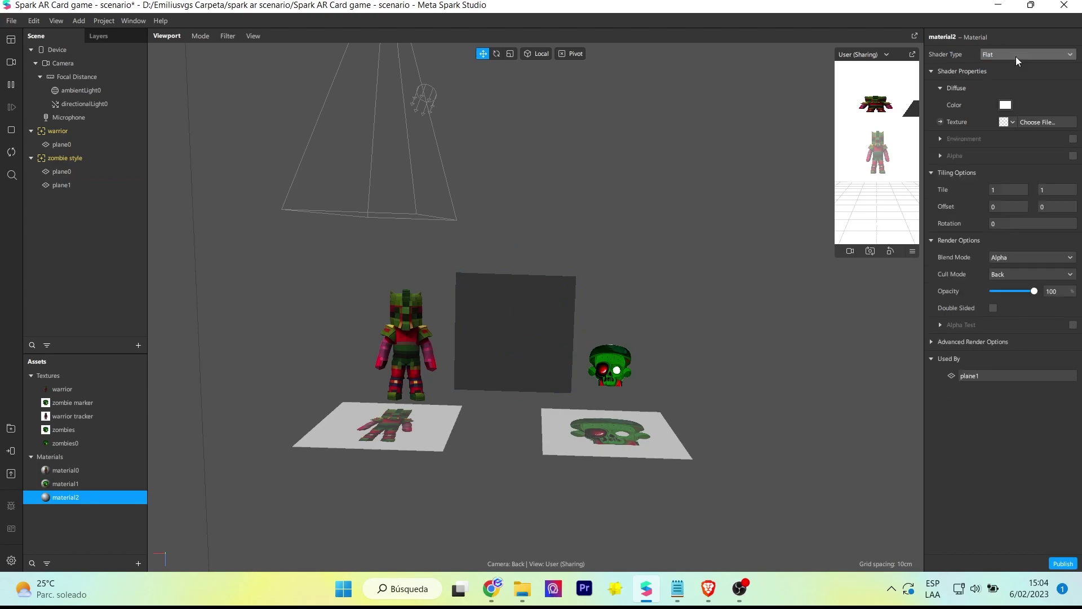
click(1017, 57)
Import the warrior halloween image as a new texture for plane1's material
click(1037, 121)
click(1019, 220)
double_click(164, 182)
scroll(166, 186, down, 2)
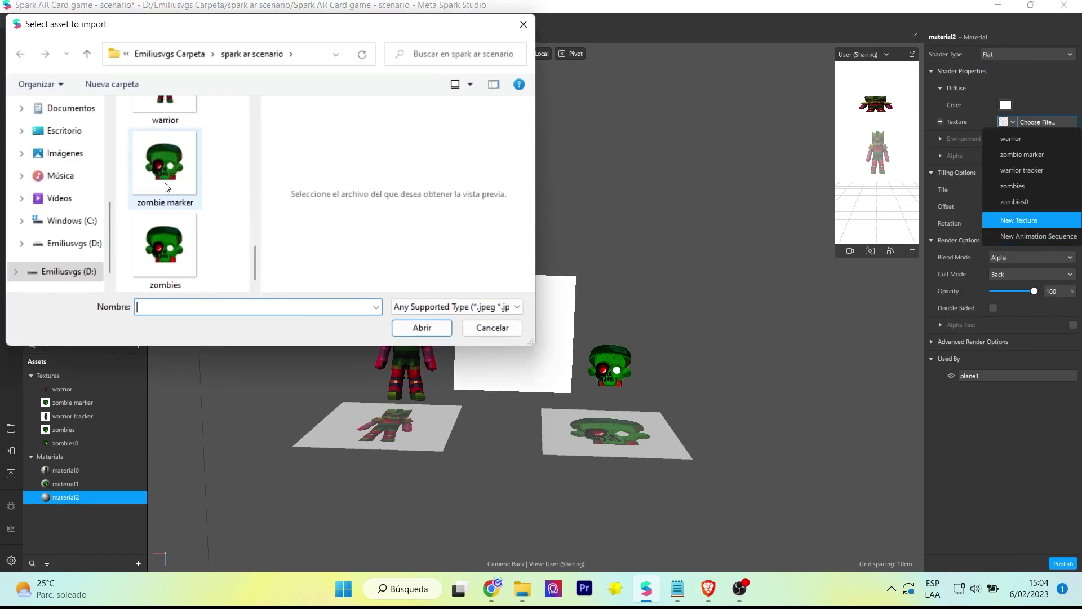
scroll(166, 186, down, 2)
click(165, 169)
click(421, 327)
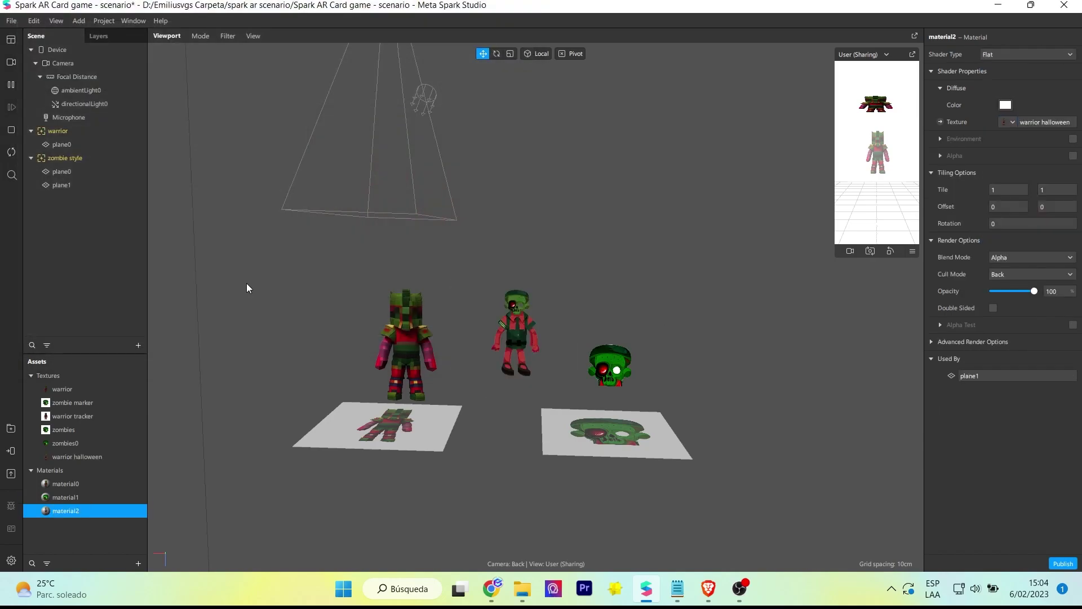
click(414, 330)
Try a scale of 4 on all axes for plane1
click(75, 185)
click(1003, 143)
text(4)
click(1032, 143)
text(4)
click(1066, 143)
text(4)
Set plane1's scale to 5 on all axes
click(1003, 144)
text(5)
click(1033, 144)
text(5)
click(1059, 142)
text(5)
click(1074, 169)
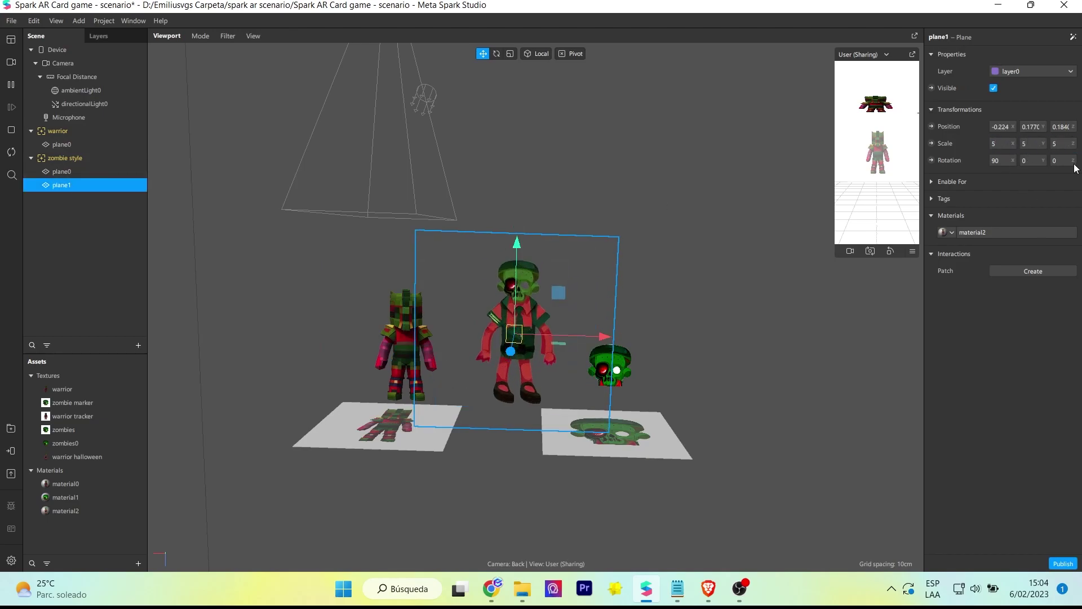
Reposition plane1 between the two cards, at about -0.254 on X and 0.209 on Z
drag(517, 248, 519, 237)
drag(606, 330, 593, 330)
scroll(579, 337, up, 2)
scroll(580, 337, down, 3)
scroll(597, 401, down, 3)
scroll(635, 377, up, 2)
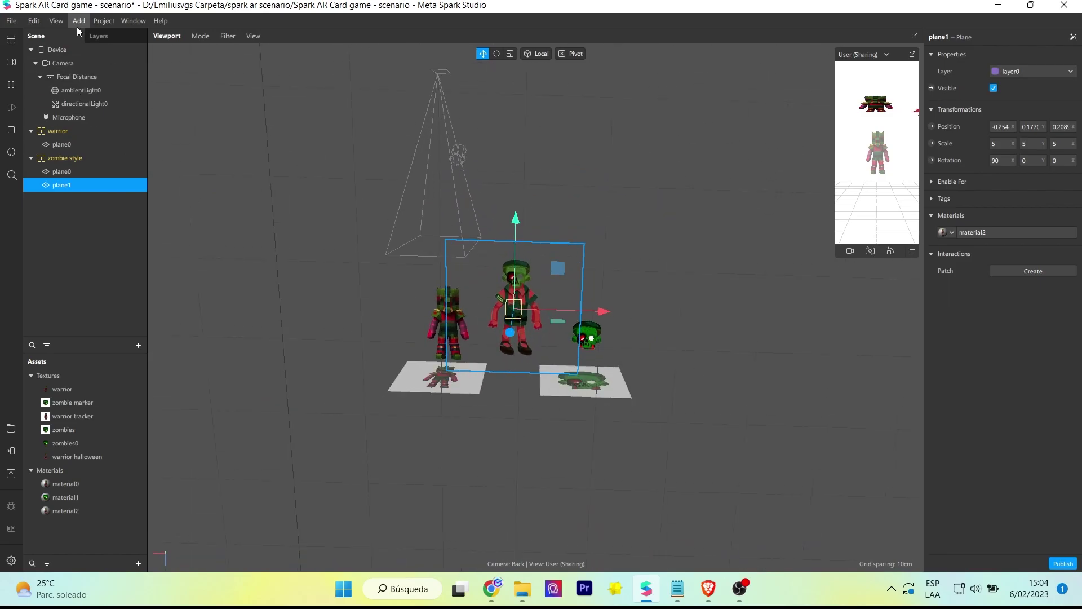
Open the Patch Editor and add the warrior target tracker's patches to the graph
click(57, 21)
click(68, 39)
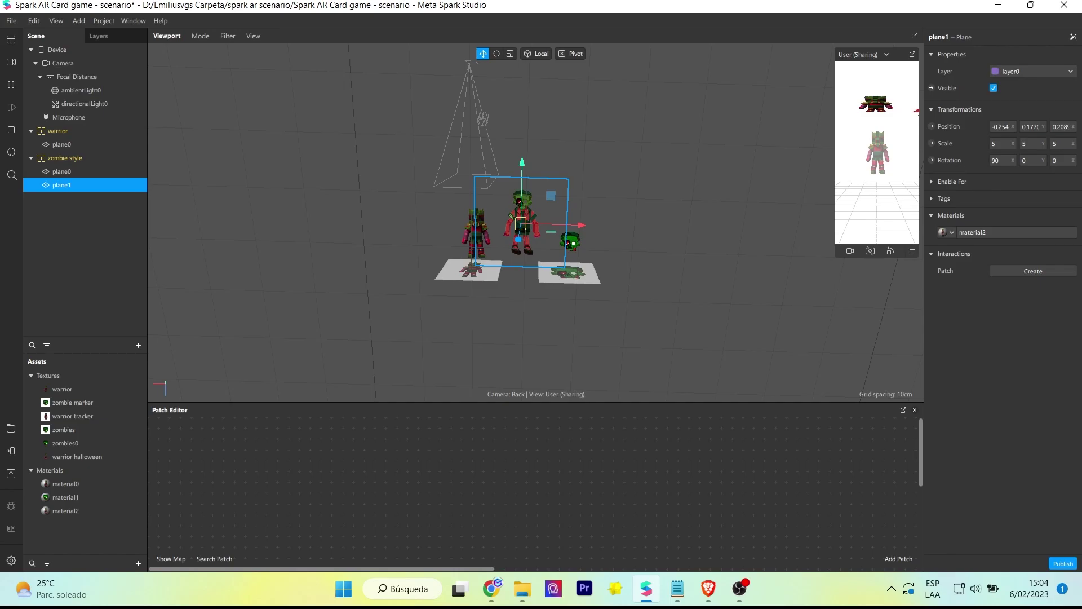
drag(56, 131, 297, 466)
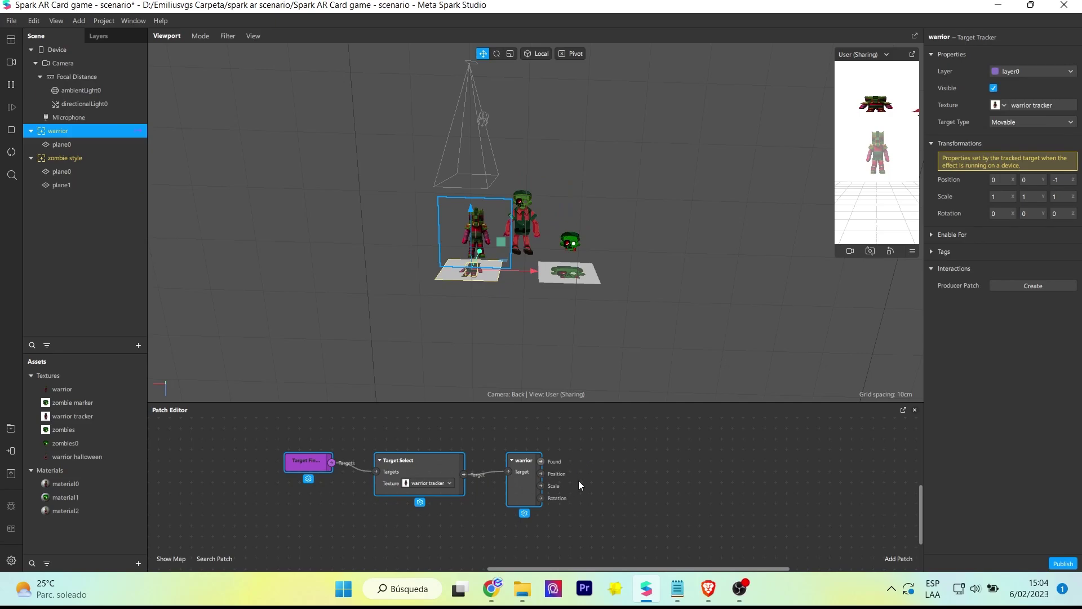
Add a Not patch and connect the warrior tracker's Found output to its Signal input
double_click(636, 448)
text(not)
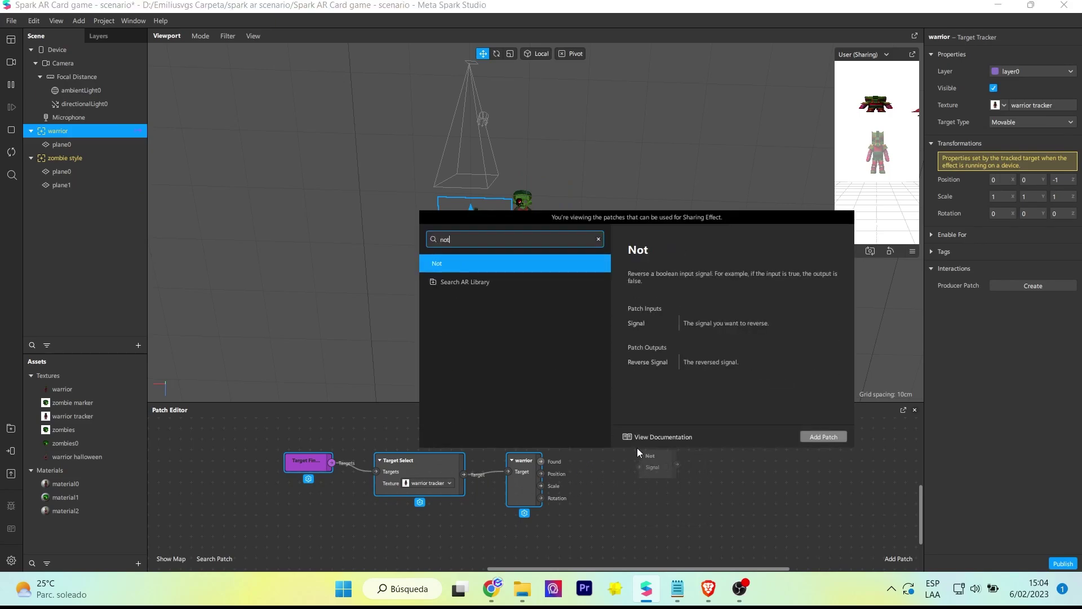
click(812, 438)
drag(540, 461, 629, 455)
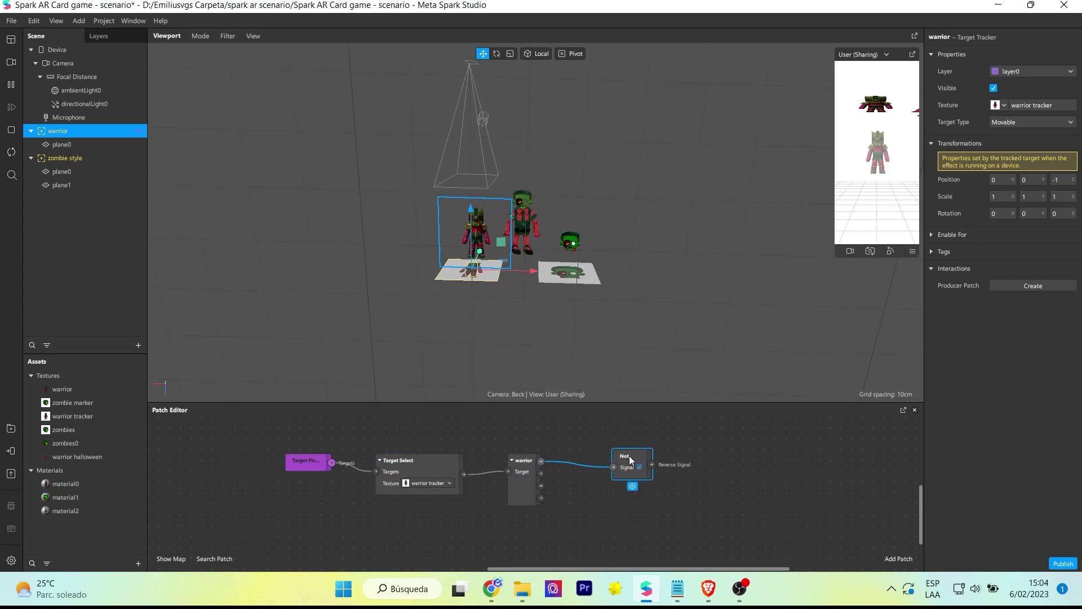
Create a Visible input patch for the zombie style plane0 and drive it from the Not patch's output
click(73, 174)
click(931, 88)
drag(552, 504, 725, 446)
drag(651, 464, 709, 457)
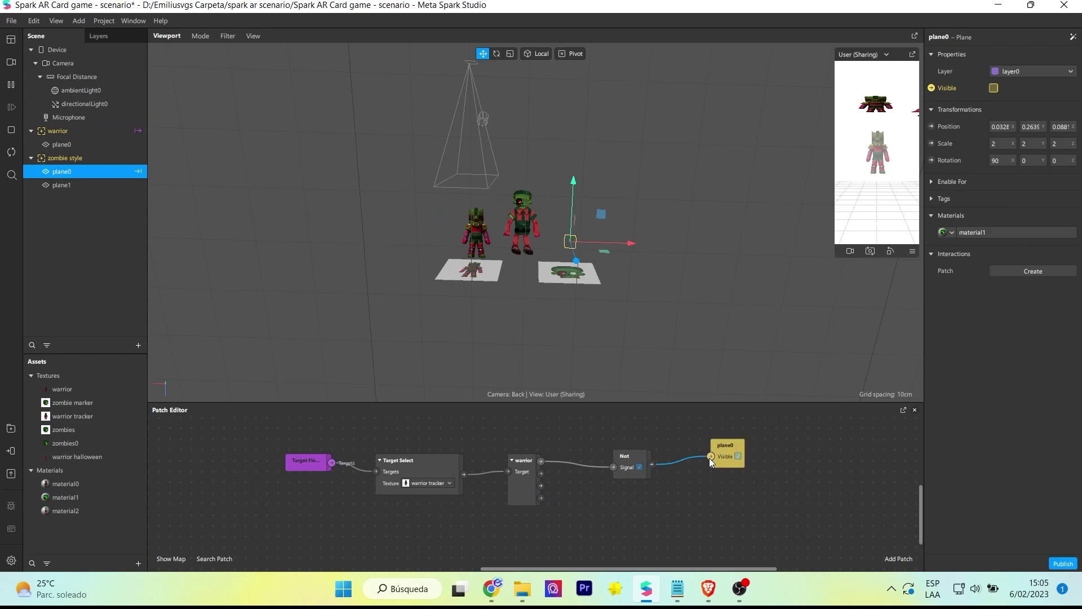
Enlarge the Patch Editor and add the zombie style tracker's patches in a row beneath the warrior patches
double_click(706, 508)
click(523, 539)
scroll(528, 535, up, 2)
scroll(526, 536, down, 1)
drag(567, 404, 567, 308)
scroll(590, 481, down, 1)
ctrl+scroll(592, 476, up, 4)
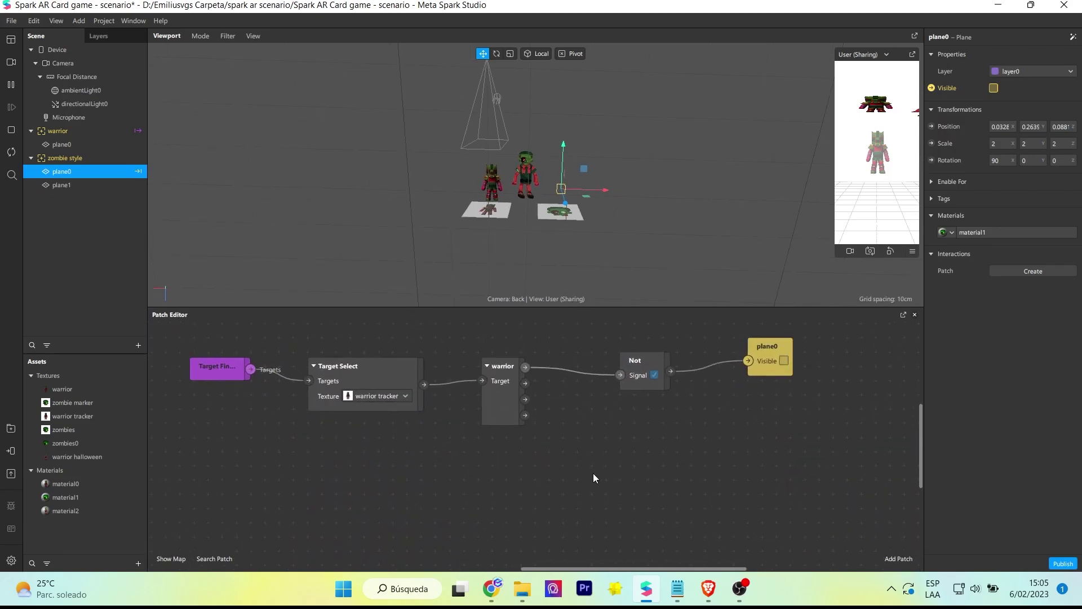
scroll(593, 474, up, 1)
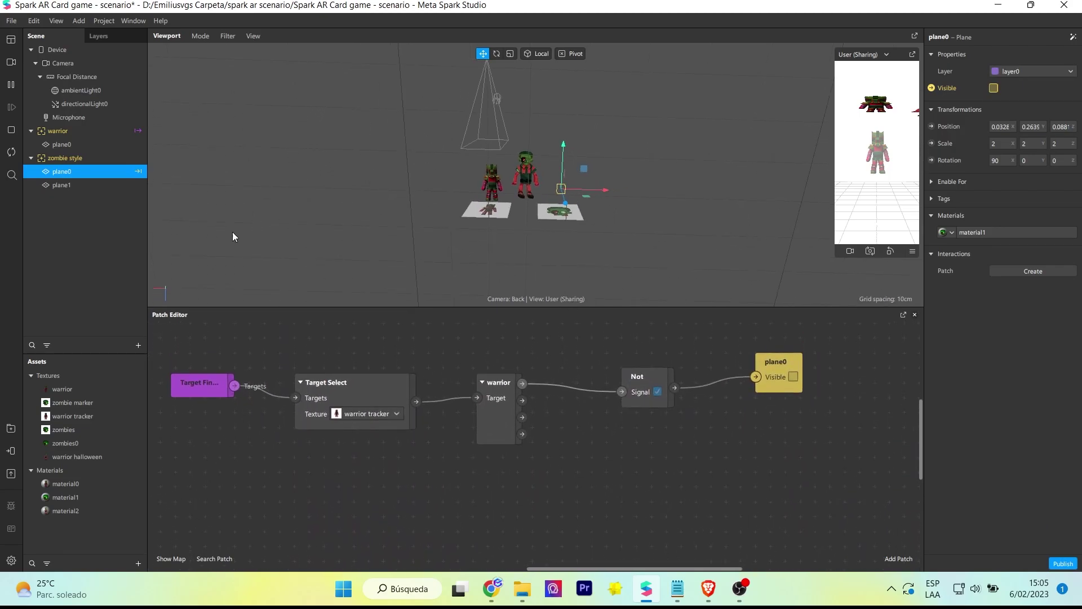
drag(58, 162, 357, 487)
drag(779, 517, 223, 484)
drag(335, 449, 560, 547)
drag(540, 506, 512, 505)
Add a second Not patch and feed it from the zombie style tracker's Found output
click(631, 496)
right_click(630, 496)
text(not)
key(Return)
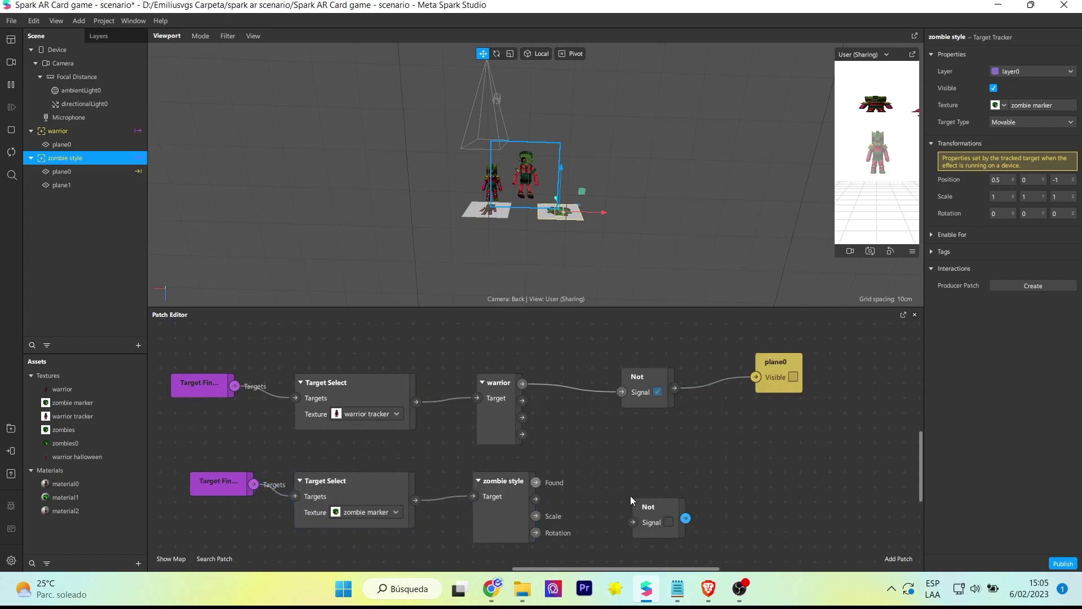
click(637, 471)
drag(637, 471, 637, 466)
drag(535, 482, 623, 482)
Create a Visible input patch for the warrior's plane0, connect the second Not patch to it and align both patches
click(65, 144)
click(931, 87)
drag(564, 461, 765, 466)
drag(674, 477, 741, 481)
drag(764, 482, 780, 497)
drag(643, 469, 643, 484)
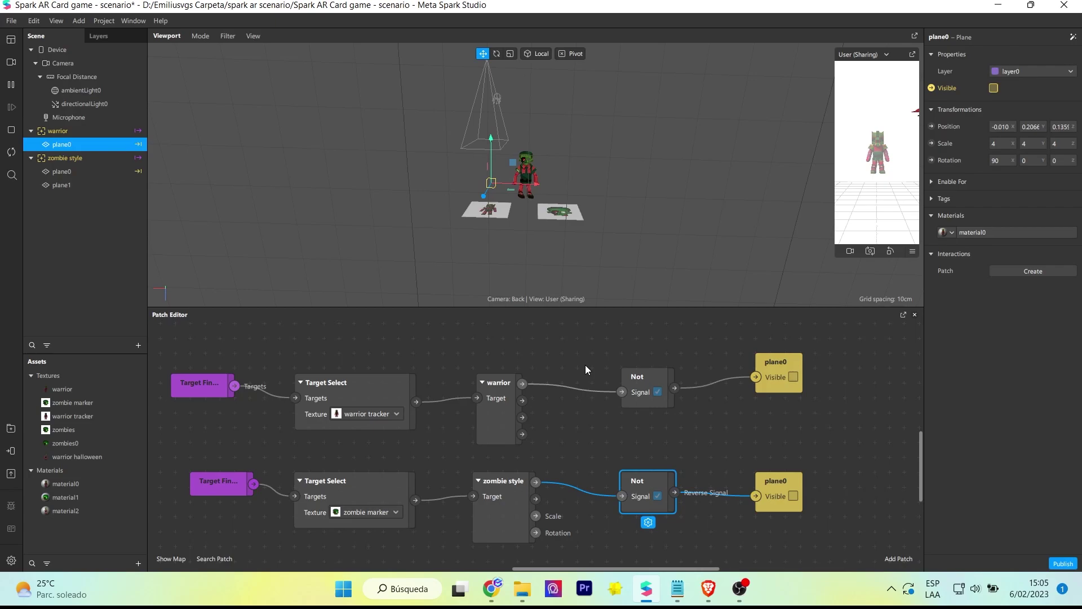
Add an And patch and rearrange the graph so it sits between the two Not patches
double_click(739, 414)
text(and)
key(Return)
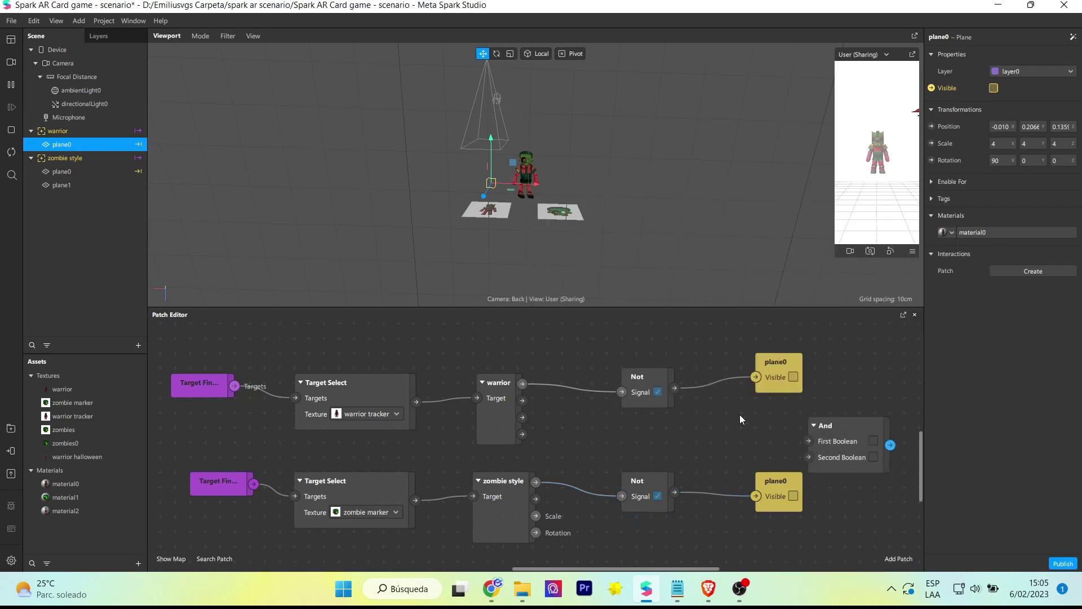
drag(779, 492, 794, 537)
drag(648, 489, 648, 519)
drag(848, 440, 689, 447)
drag(657, 372, 657, 358)
drag(682, 434, 651, 434)
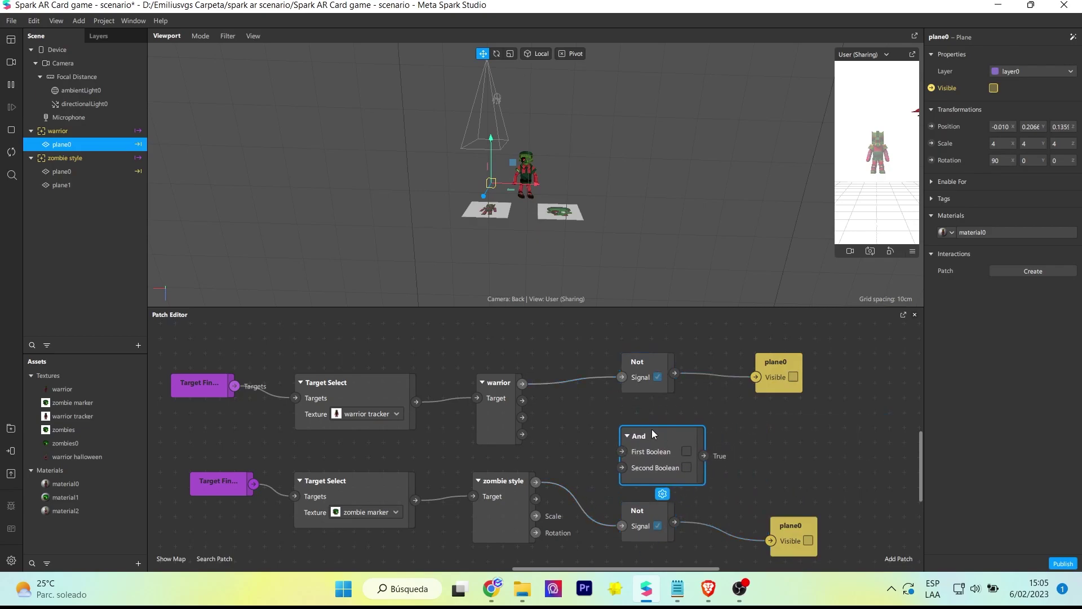
Connect both trackers' Found outputs to the And patch and use its result to control plane1's visibility
drag(522, 384, 621, 451)
drag(535, 481, 777, 442)
click(62, 185)
click(931, 88)
drag(707, 455, 756, 452)
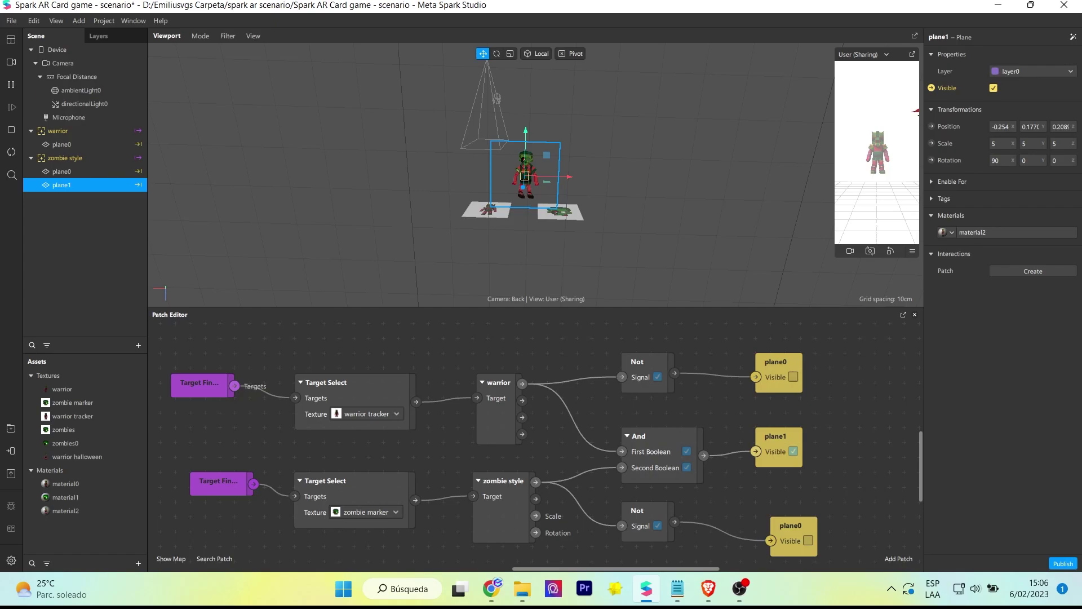
Switch to the Stable Diffusion web UI and generate an image from "horror cemetery landscape" with 69 sampling steps
key(alt+Tab)
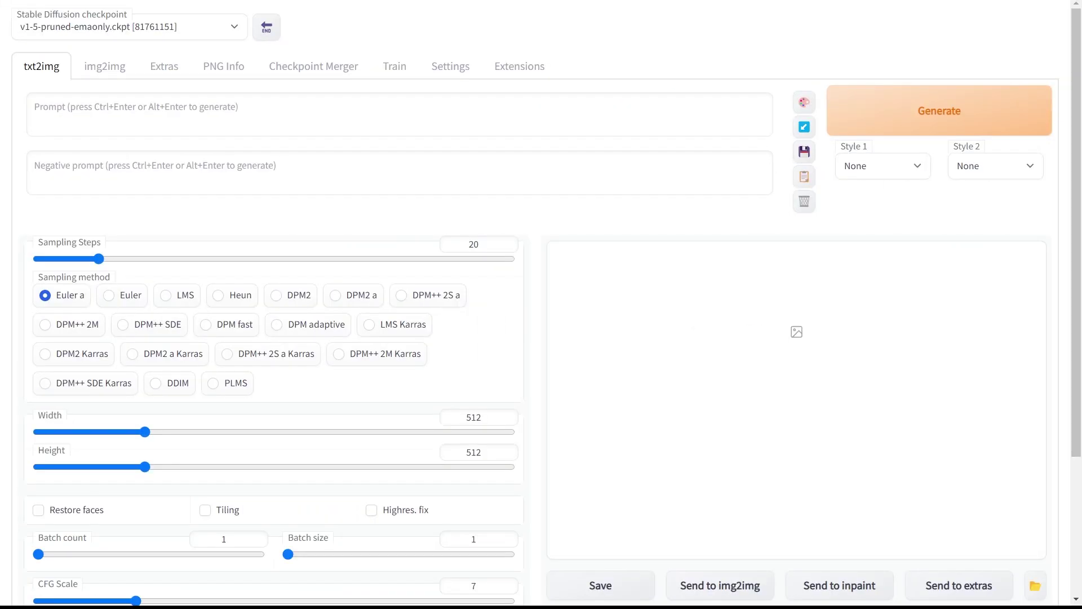
click(246, 112)
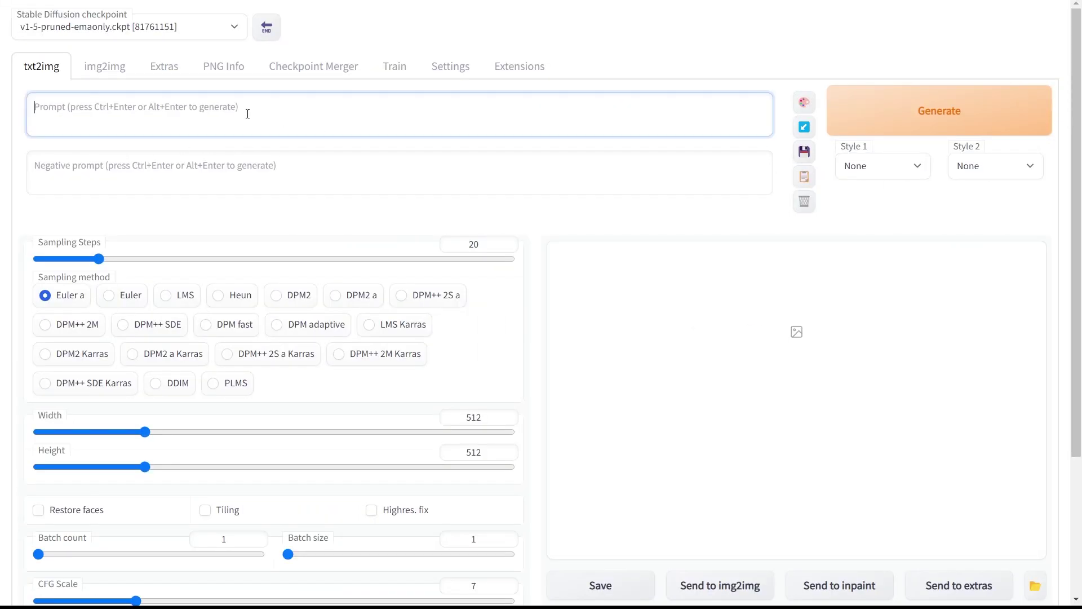
key(ctrl+v)
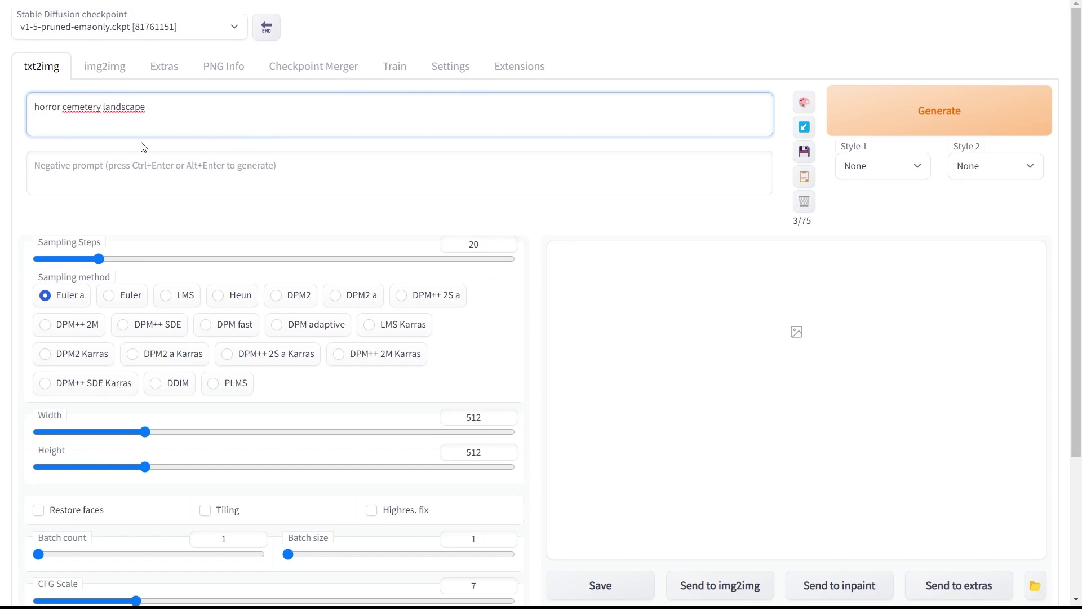
click(253, 259)
click(894, 118)
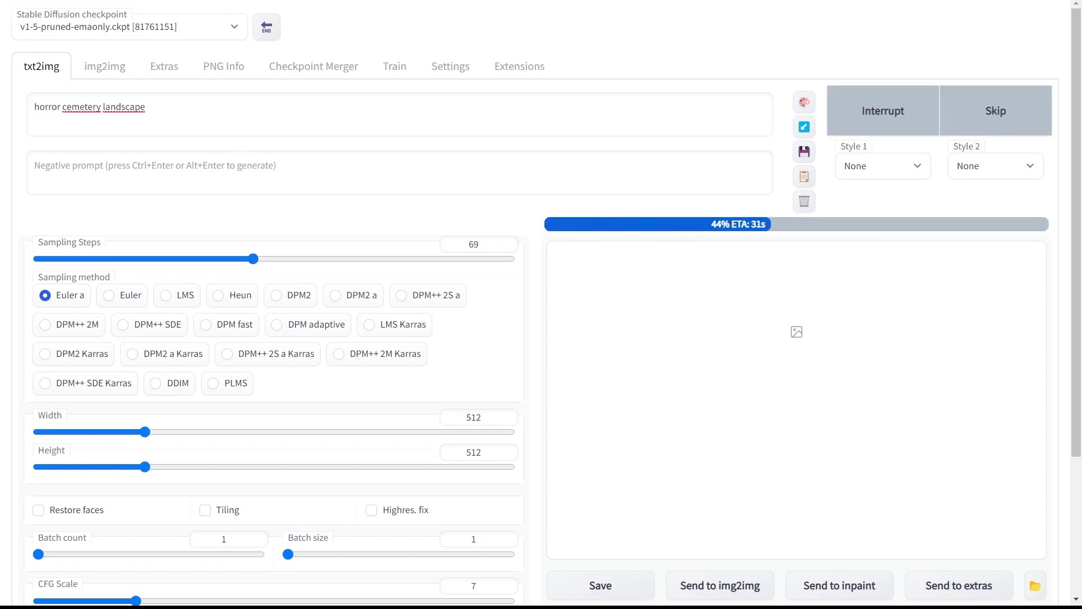
Generate more landscape images from the prompt "horror cemetery landscape game asset", raising the sampling steps to 83
click(611, 305)
click(796, 378)
click(945, 204)
click(940, 117)
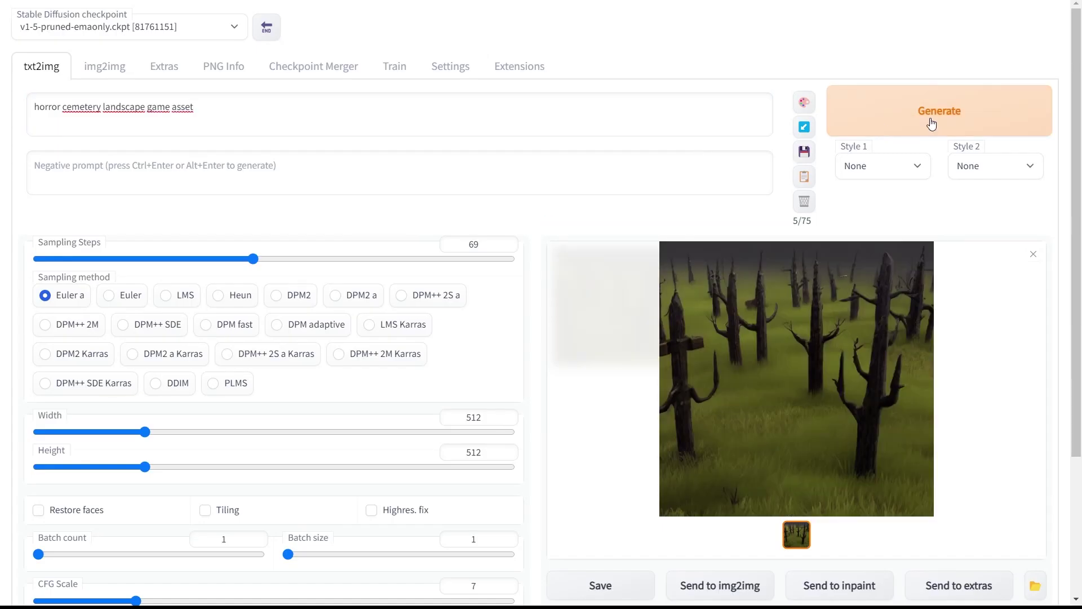
click(931, 124)
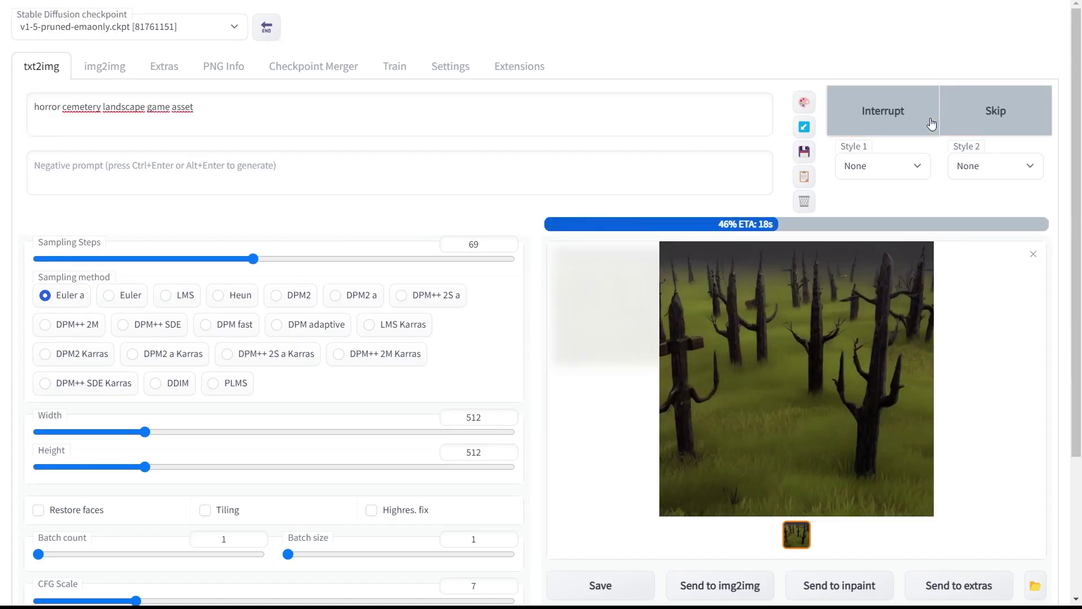
click(931, 124)
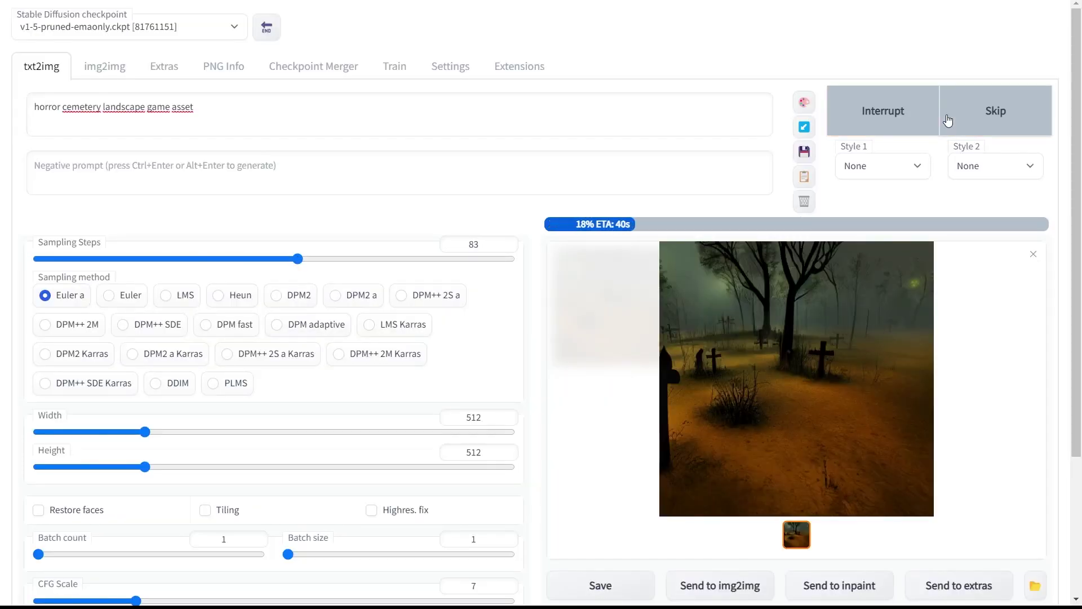
click(948, 120)
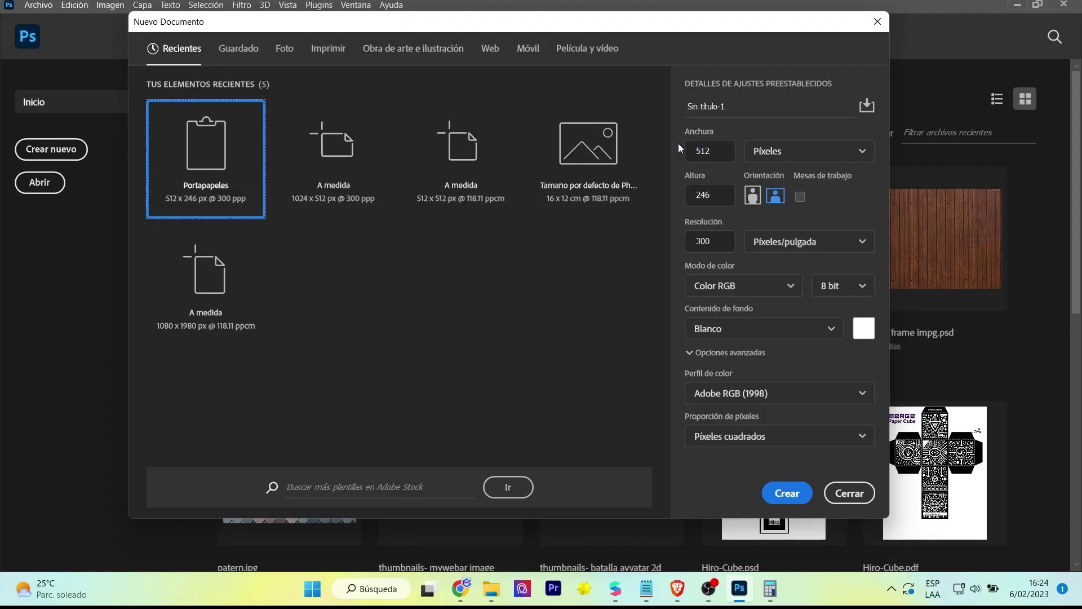
Create a new Photoshop document 1024 px wide and 512 px high
click(704, 151)
text(1024)
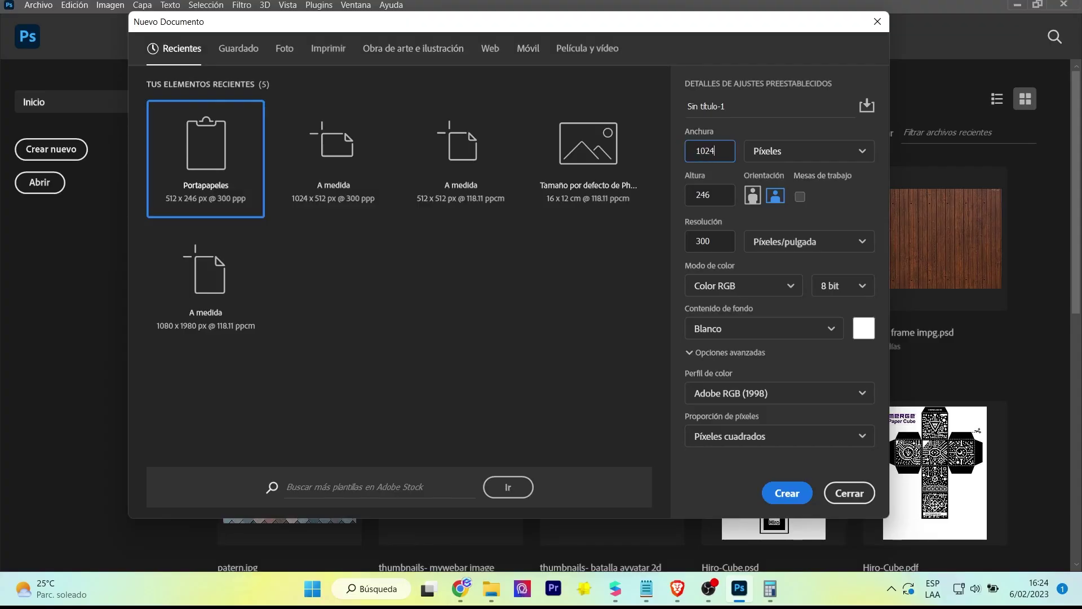
click(709, 195)
text(512)
click(789, 494)
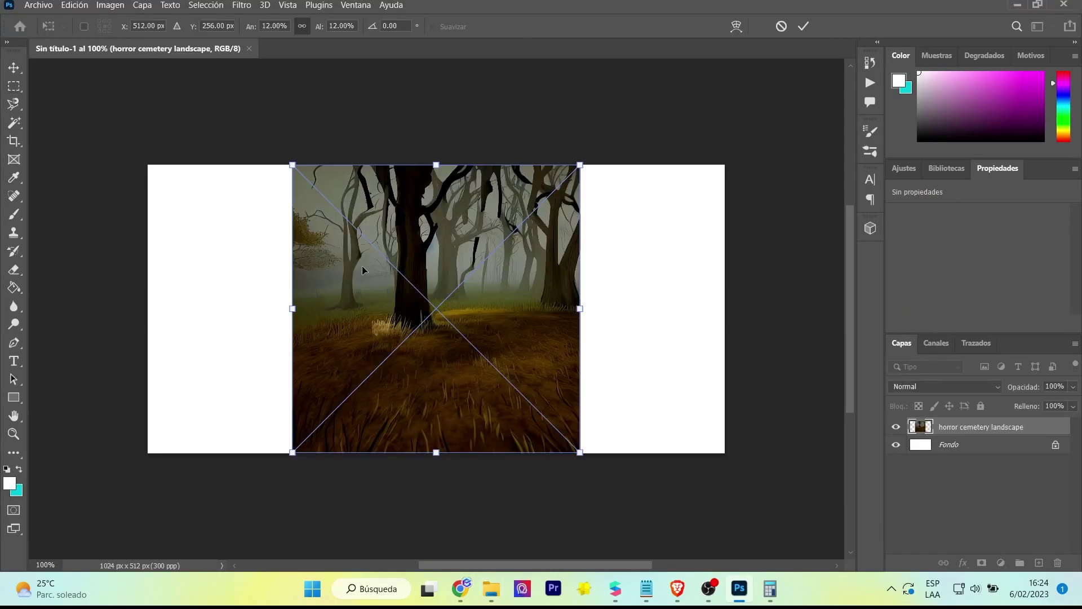
Unlock the background layer and scale the horror cemetery landscape to about 1028 px, with its grassy ground filling the canvas
click(1055, 427)
key(ctrl+t)
alt+scroll(599, 347, down, 2)
drag(583, 196, 702, 72)
alt+scroll(246, 176, down, 2)
drag(326, 91, 248, 61)
drag(248, 455, 265, 448)
drag(453, 314, 451, 335)
Export the ground portion of the landscape as a PNG image
click(38, 5)
click(245, 225)
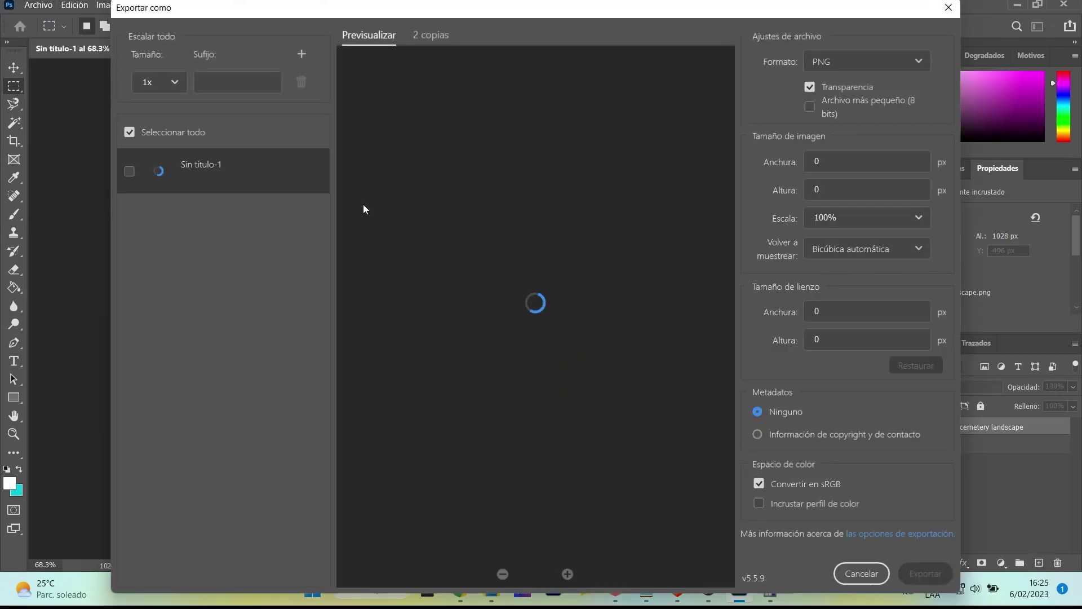
click(925, 572)
click(188, 182)
key(Return)
Move the landscape layer down so its tree area fills the canvas
key(ctrl+a)
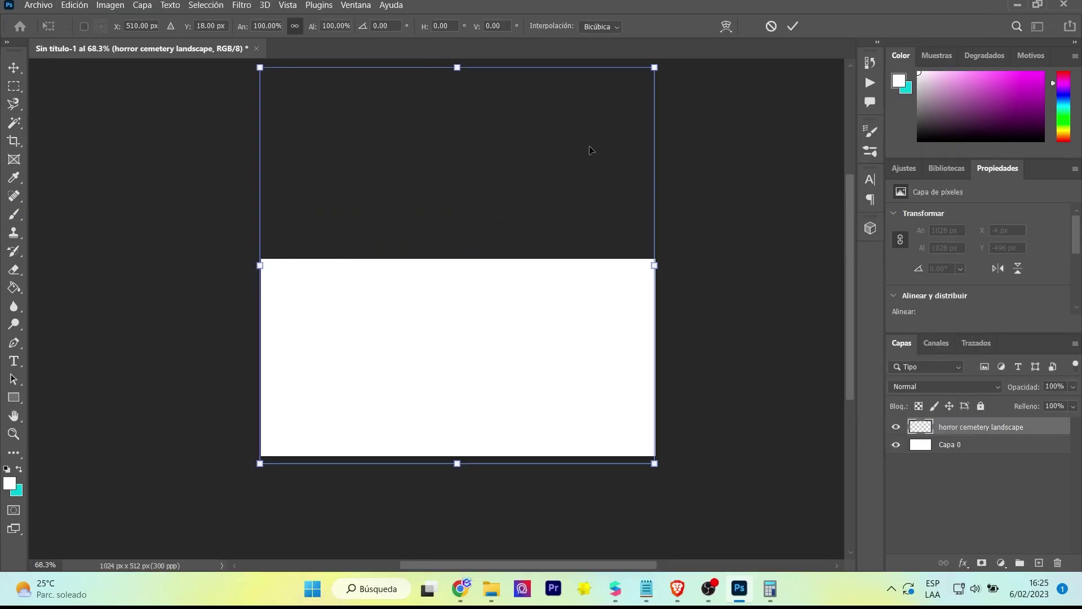
key(ctrl+d)
ctrl+drag(445, 197, 445, 387)
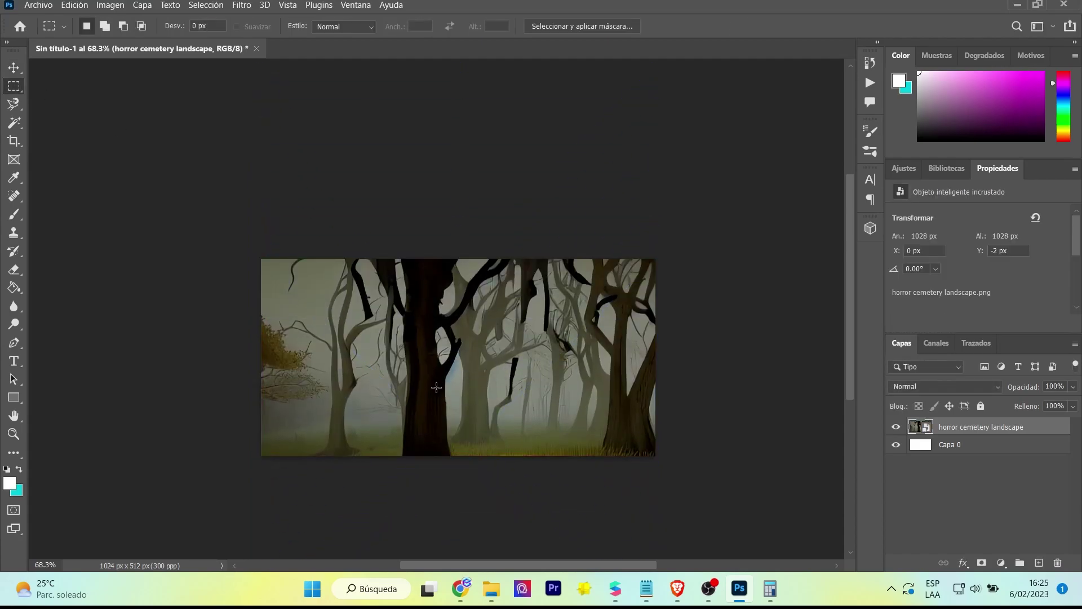
Export the tree portion of the landscape as a separate PNG image
click(38, 5)
click(232, 222)
click(925, 573)
text(fo)
key(Return)
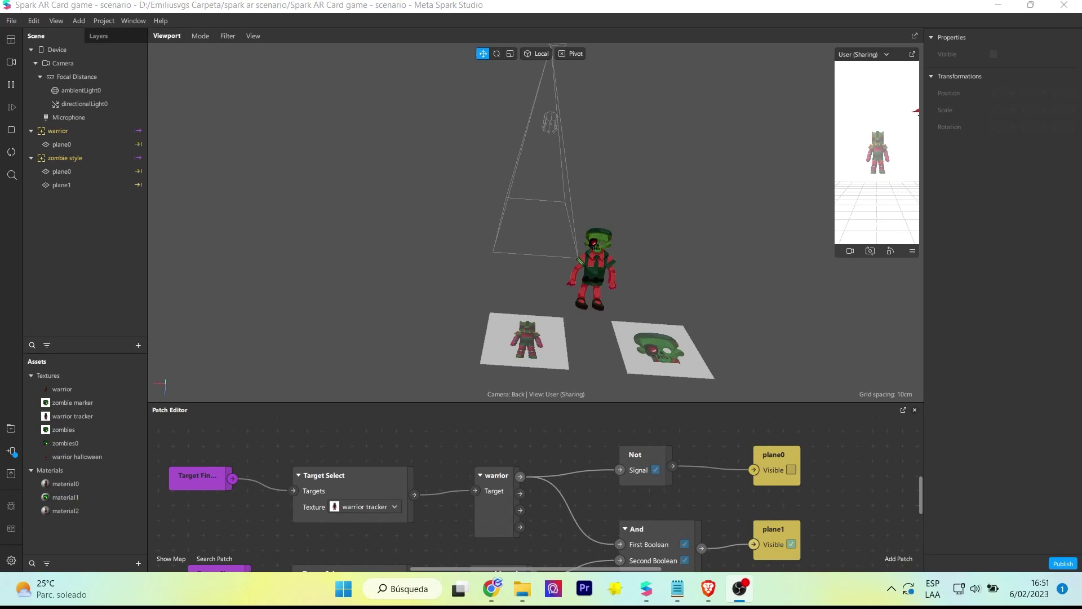
Switch to Meta Spark Studio, add a plane inside plane1 and rename it forest
click(222, 162)
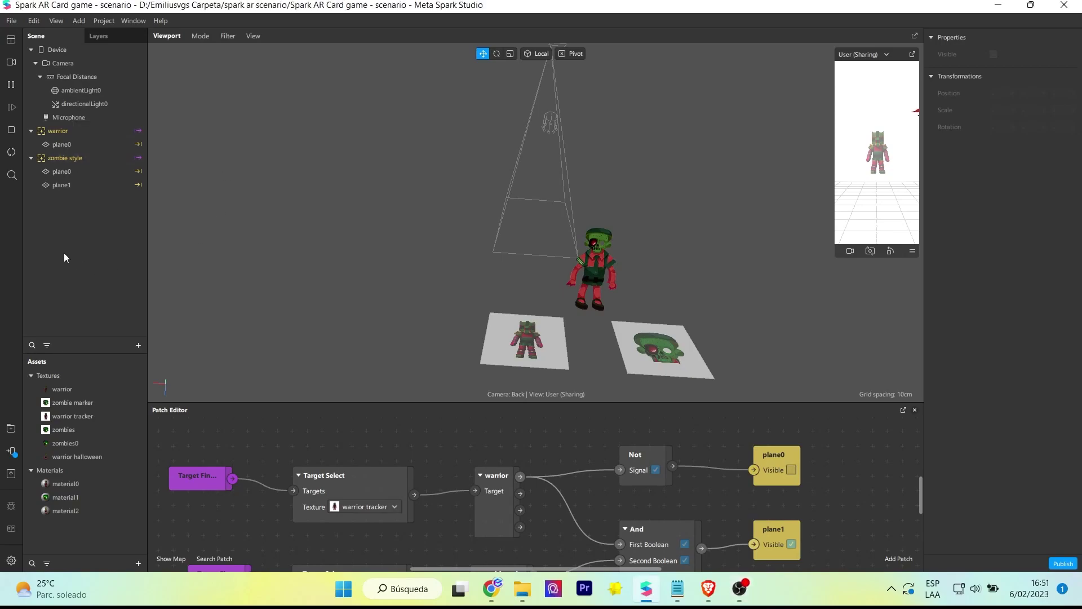
click(67, 186)
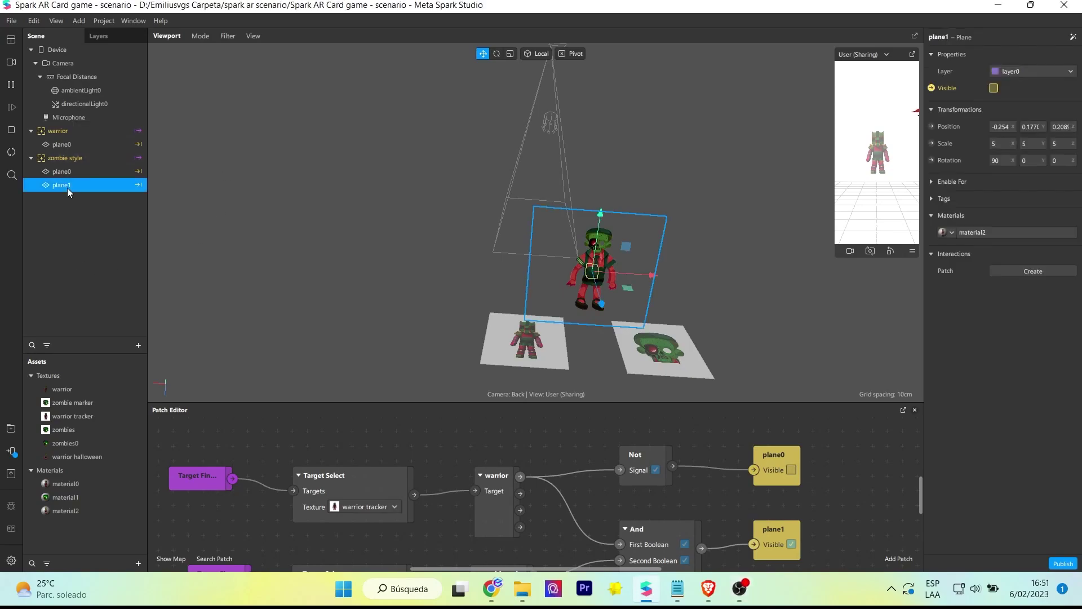
right_click(67, 192)
mouse_move(69, 197)
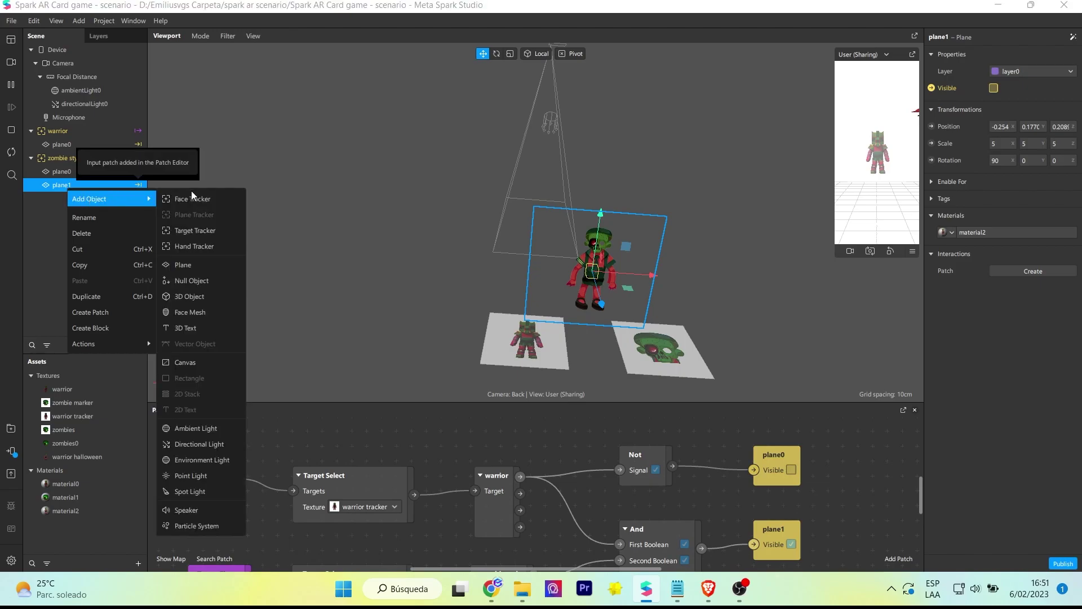
click(186, 264)
double_click(72, 198)
text(forest)
key(Return)
Scale the forest plane to 2 in X and Y and move it behind the character to about -0.101 in Z
drag(601, 303, 602, 293)
text(2)
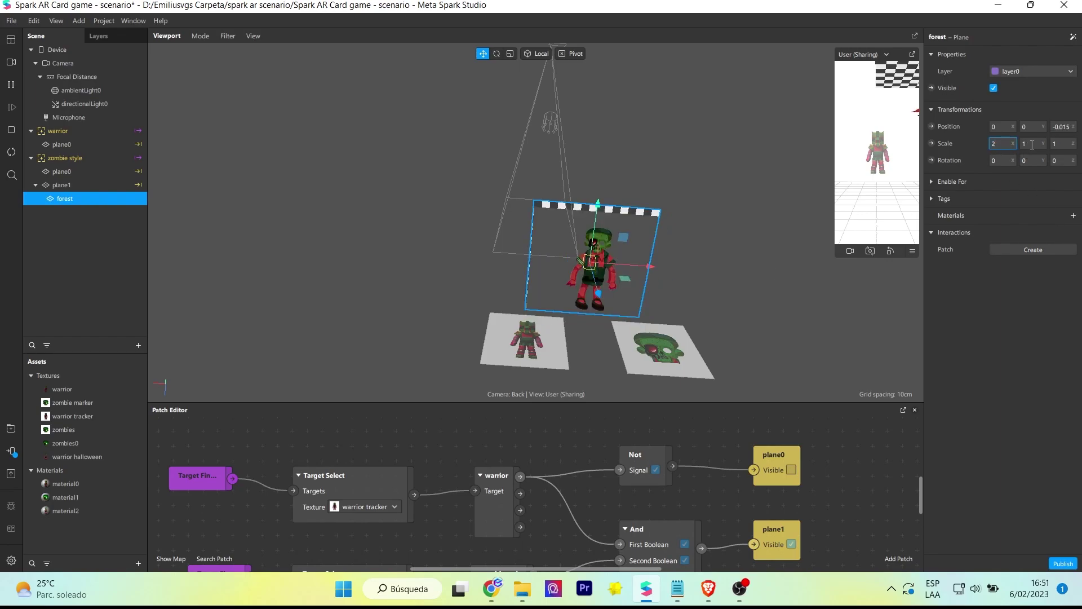
click(1031, 144)
text(2)
key(Return)
right_drag(596, 326, 602, 280)
drag(600, 282, 656, 220)
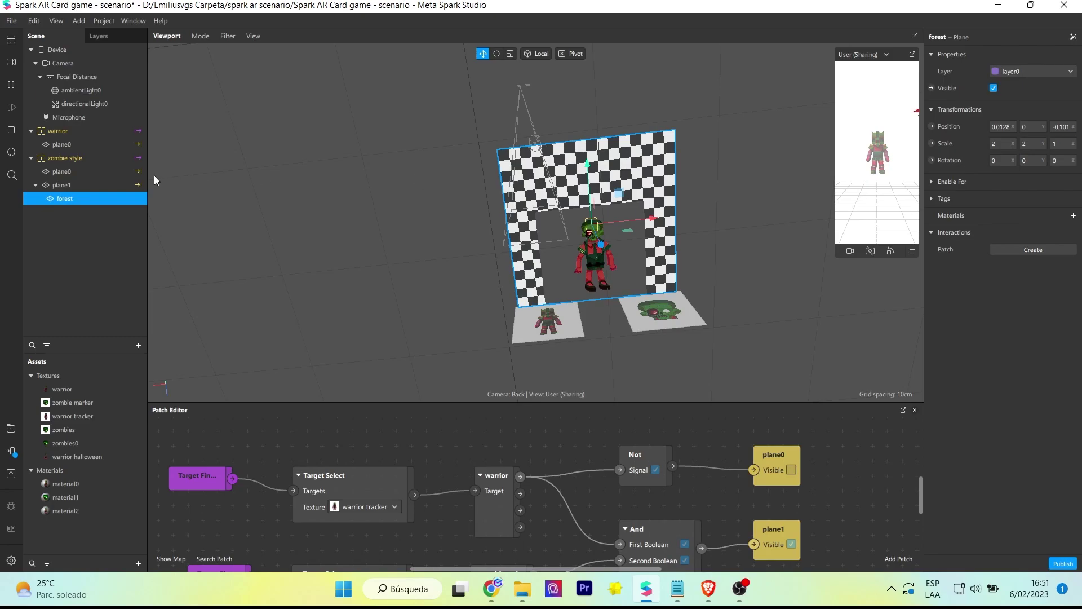
Enable Alpha Test on plane1's material2 with a cutoff of about 25
click(62, 185)
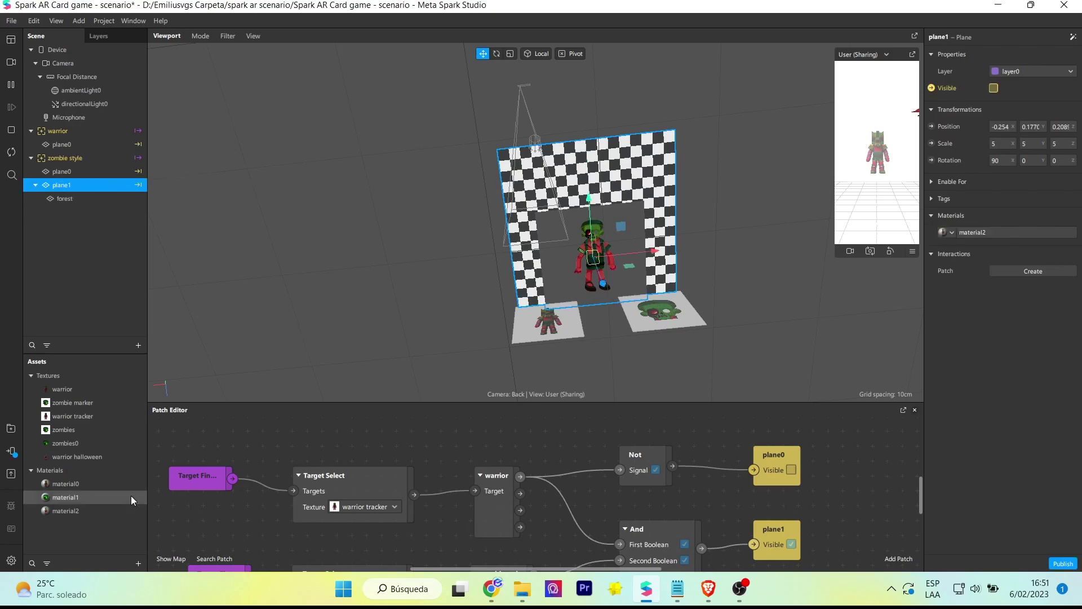
click(66, 511)
click(1072, 325)
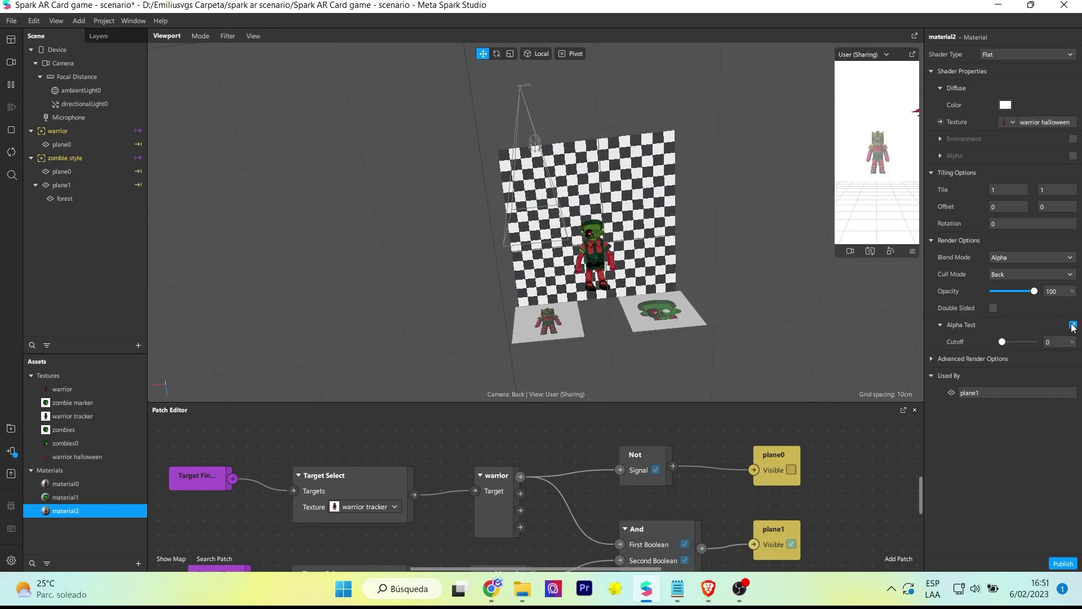
drag(1018, 346, 1009, 342)
scroll(688, 299, up, 4)
alt+drag(684, 256, 662, 290)
middle_drag(662, 291, 598, 206)
scroll(576, 204, up, 3)
mouse_move(1015, 345)
mouse_down()
mouse_move(993, 349)
mouse_move(1010, 352)
mouse_up()
scroll(648, 282, down, 3)
alt+drag(613, 192, 608, 243)
scroll(609, 244, down, 1)
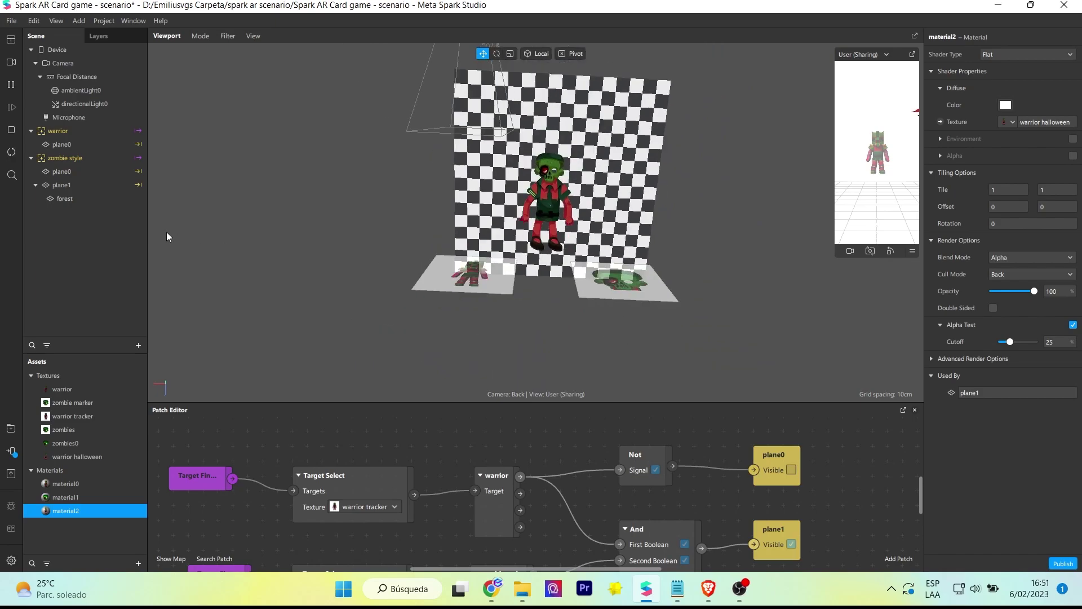
Give the forest plane a new material with the Flat shader and the forest image as its texture
click(71, 199)
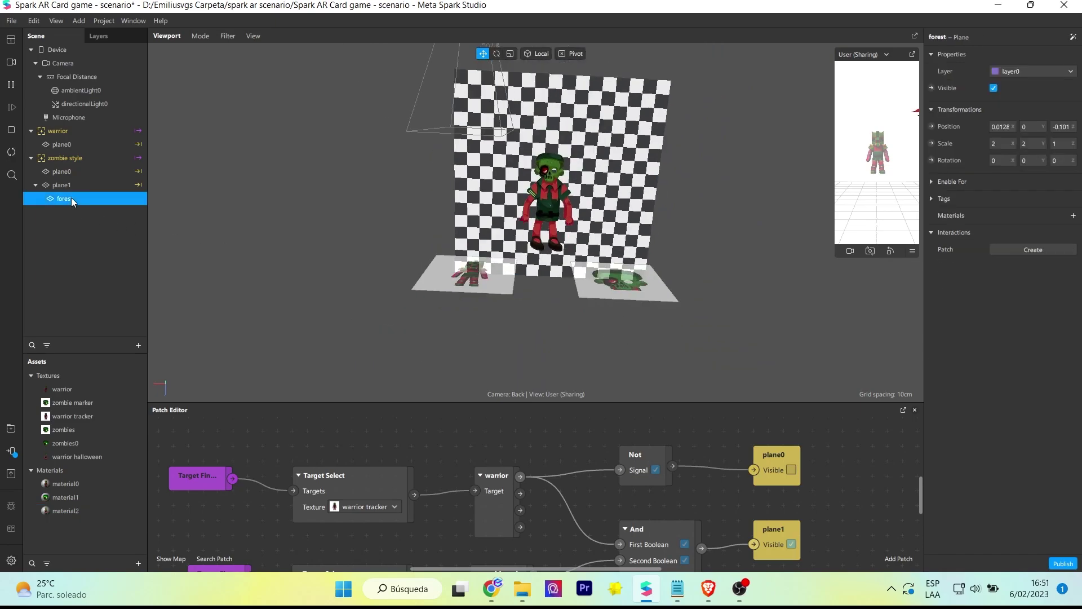
click(1074, 215)
click(1037, 281)
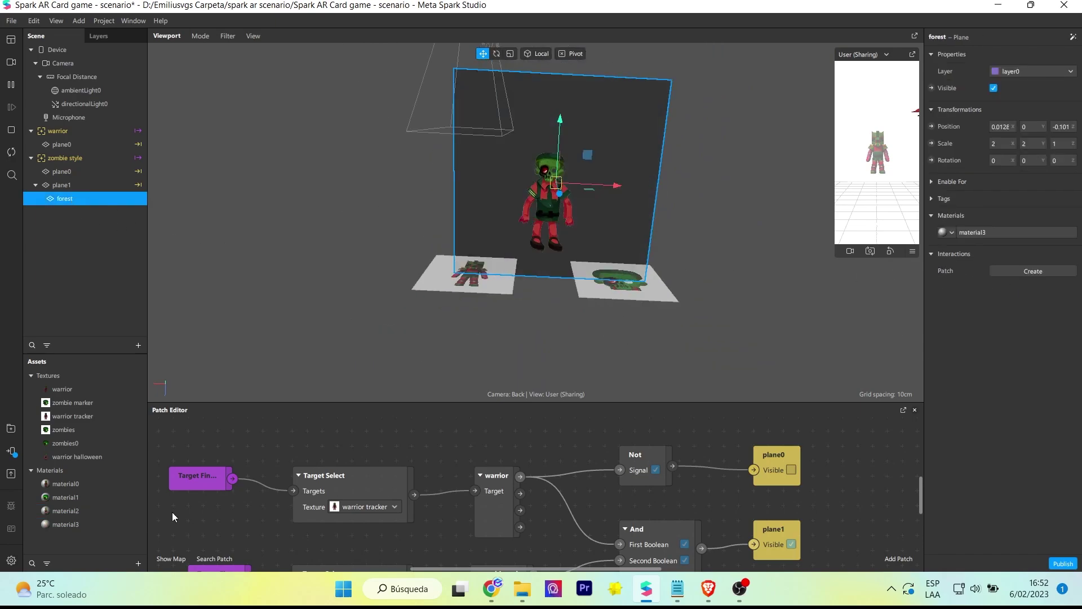
click(1028, 54)
click(1009, 72)
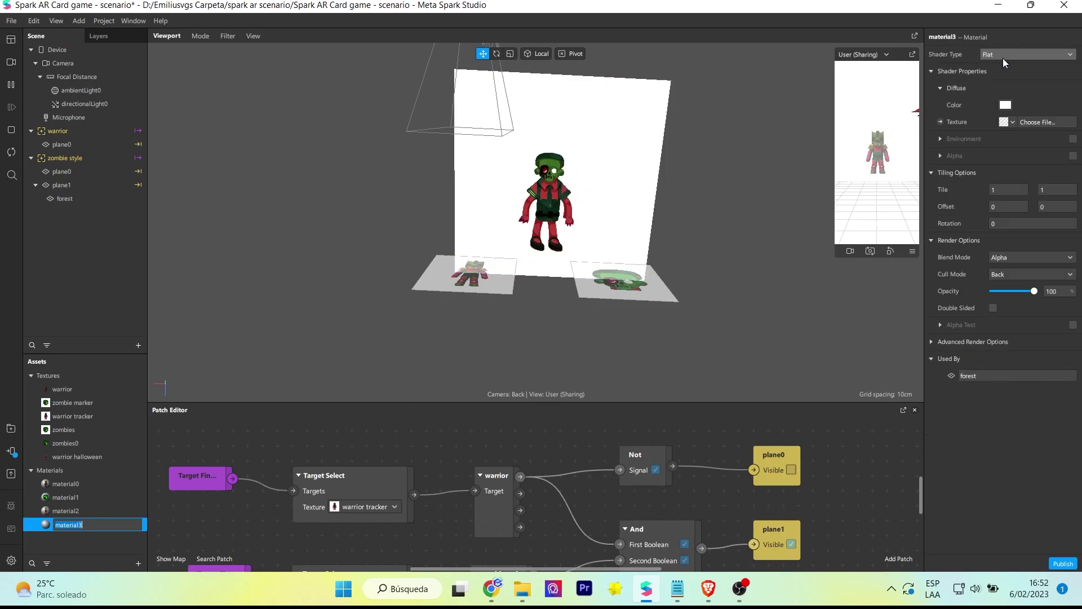
click(1013, 122)
click(1009, 235)
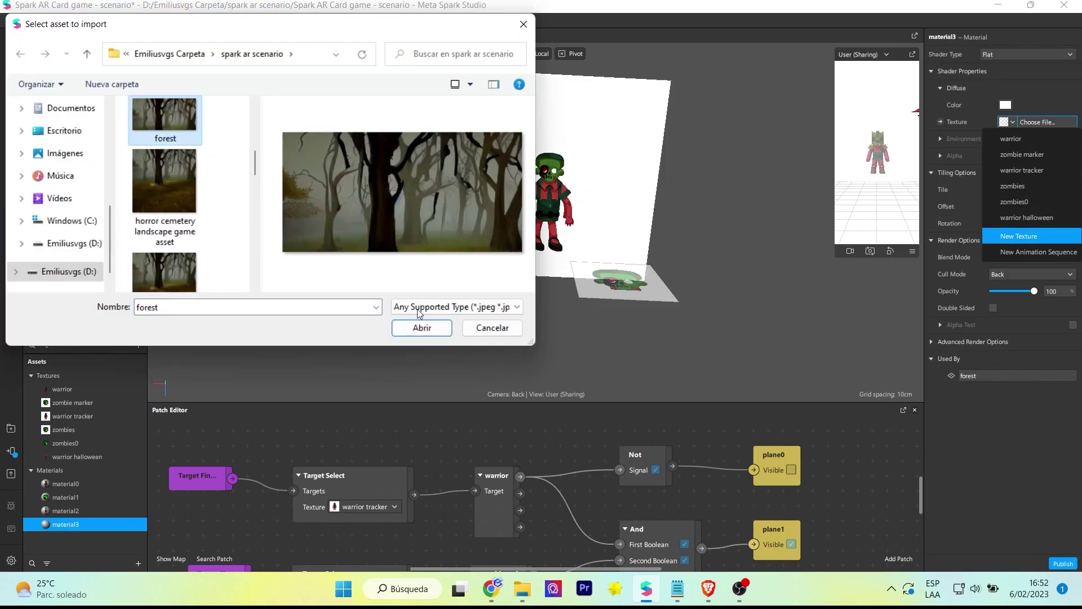
click(427, 327)
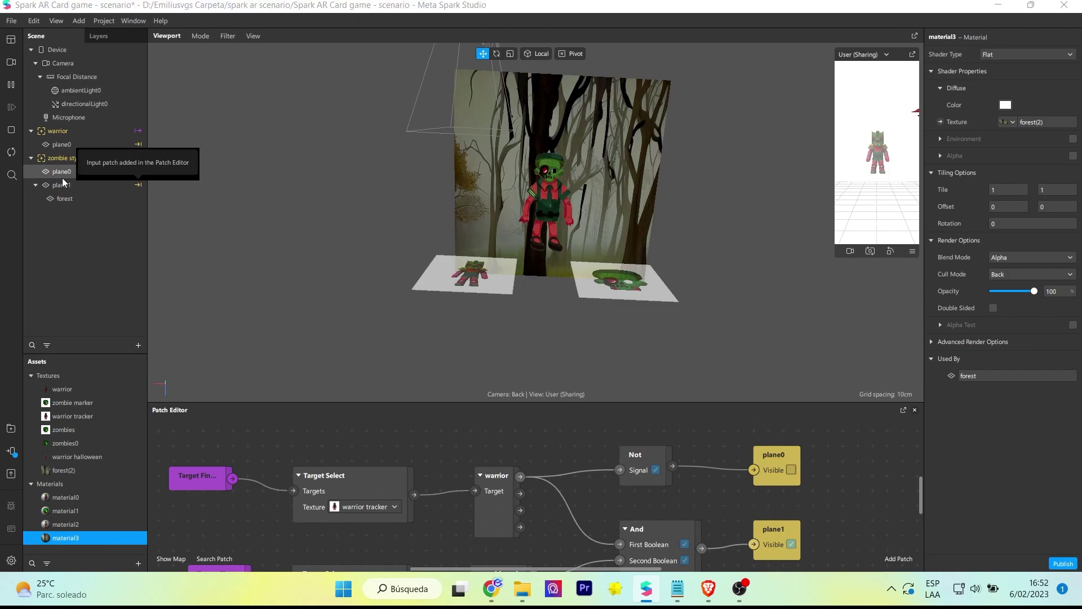
Set the forest plane's scale to 3 in X and 2 in Y
click(72, 201)
click(1033, 144)
text(3)
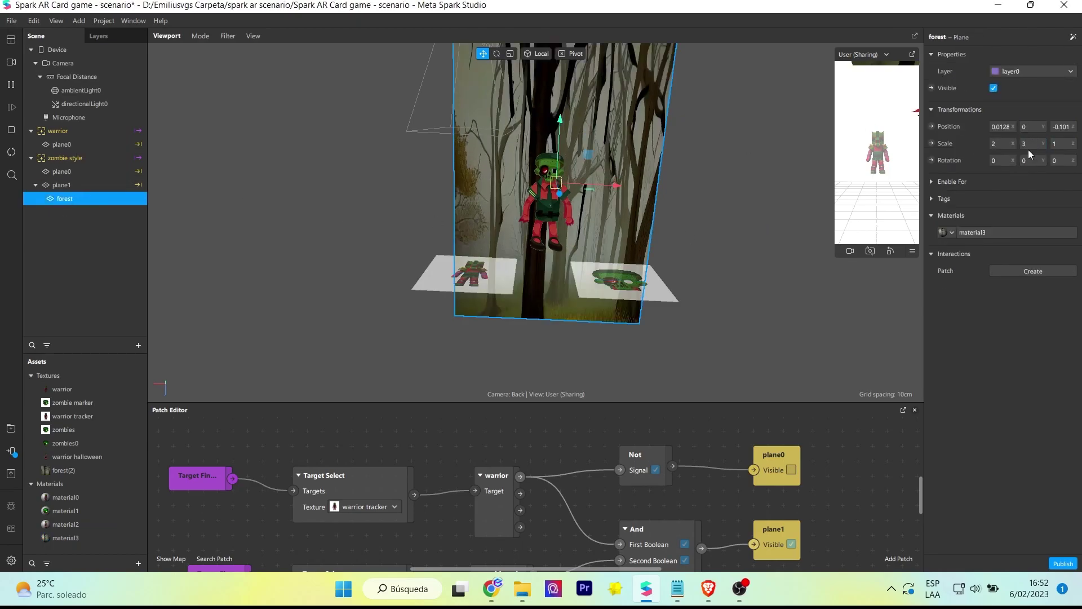
click(1030, 144)
text(2)
click(999, 144)
text(3)
Raise the forest plane to about 0.037 in Y and shift it to about -0.003 in X
alt+drag(649, 219, 631, 203)
scroll(609, 213, down, 3)
drag(553, 151, 554, 99)
drag(611, 165, 596, 161)
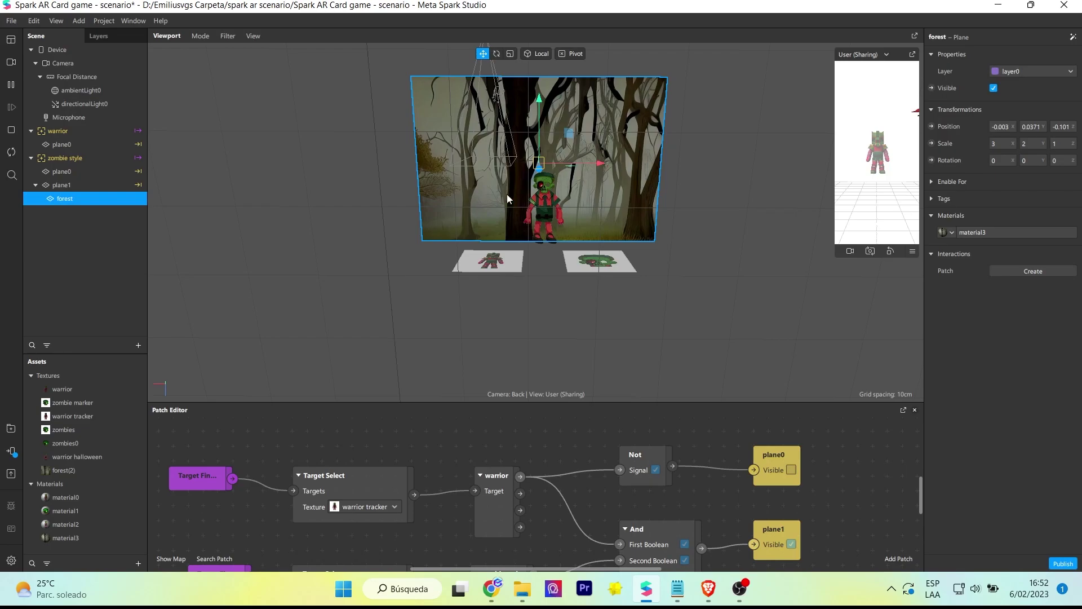
Add another plane inside plane1 and rename it floor
right_click(74, 202)
mouse_move(142, 213)
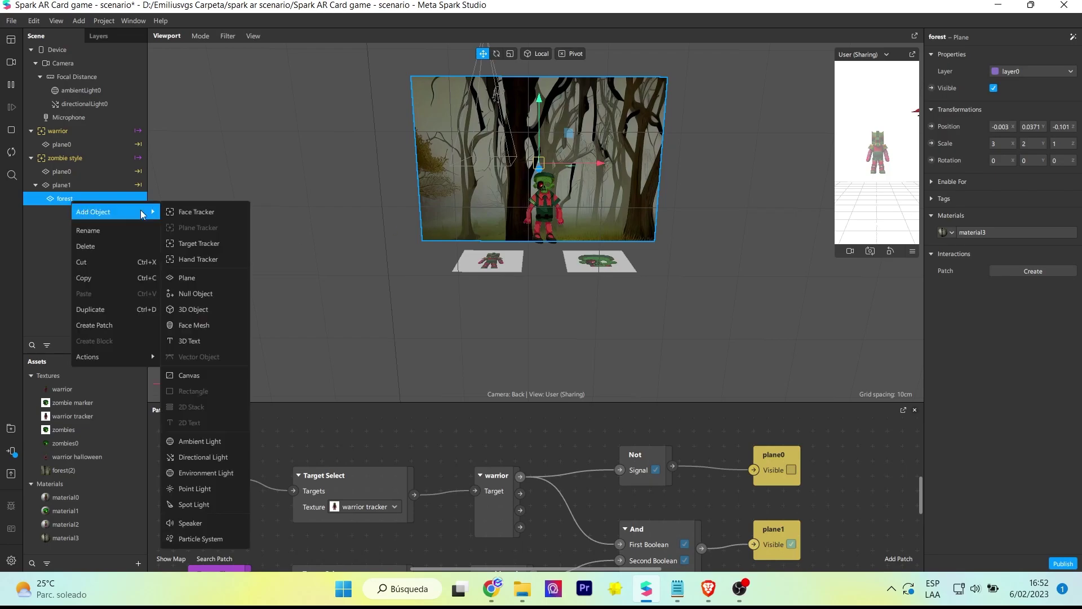
right_click(65, 186)
mouse_move(116, 196)
click(207, 261)
double_click(67, 213)
text(floor)
key(Return)
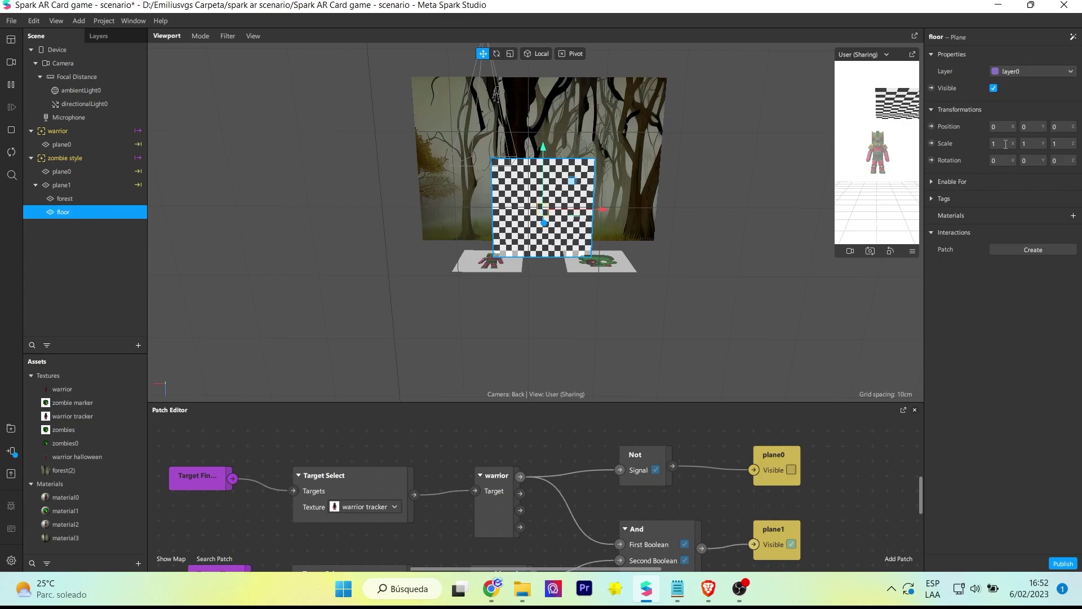
Rotate the floor plane to -90 in X and lower it to about -0.049 in Y
click(1003, 161)
text(-90)
key(Return)
drag(546, 186, 546, 234)
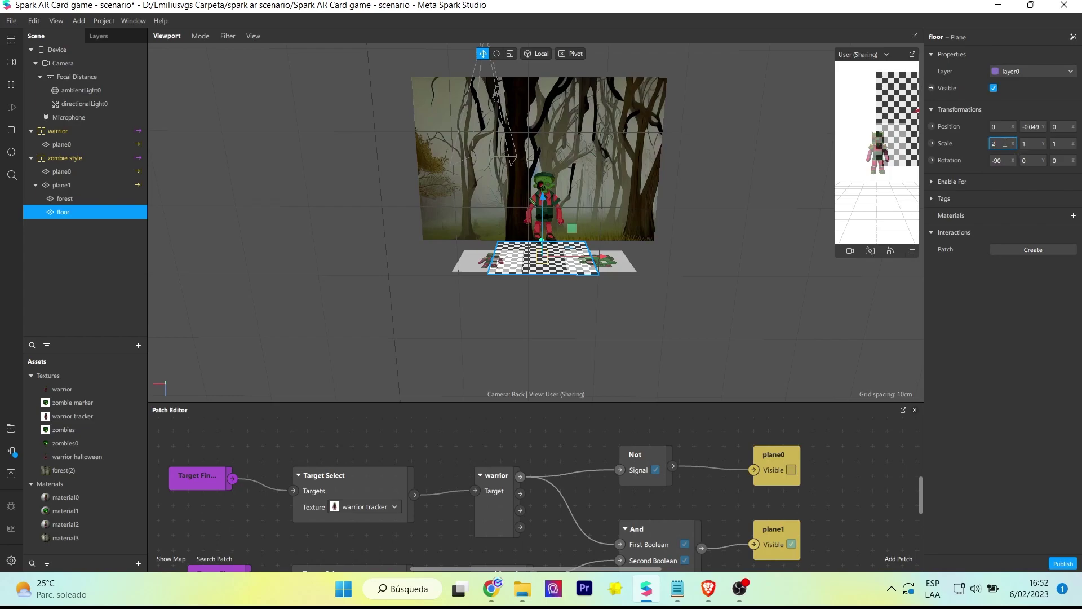
Set the floor plane's scale to 3 in X and 2 in Y
key(BackSpace)
text(3)
key(Return)
click(1033, 146)
text(2)
key(Return)
alt+drag(648, 202, 631, 123)
scroll(631, 123, up, 3)
drag(546, 240, 590, 283)
scroll(550, 265, down, 3)
Give the floor plane a new material with the Flat shader and the floor image as its texture
click(1073, 215)
click(1034, 299)
click(1027, 54)
click(1009, 79)
click(1012, 122)
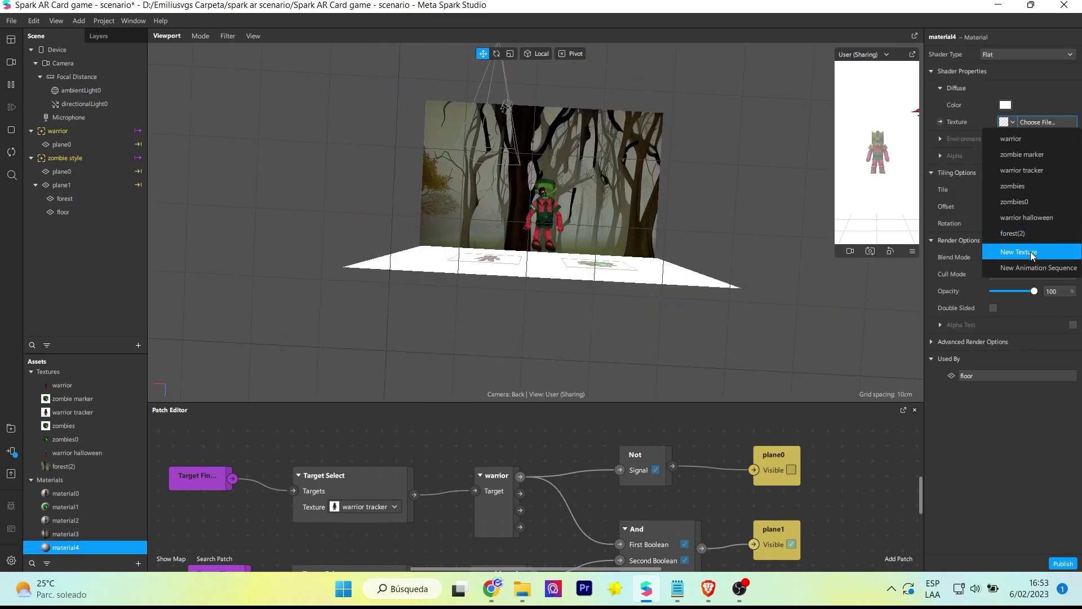
click(1019, 251)
scroll(177, 253, up, 3)
click(164, 112)
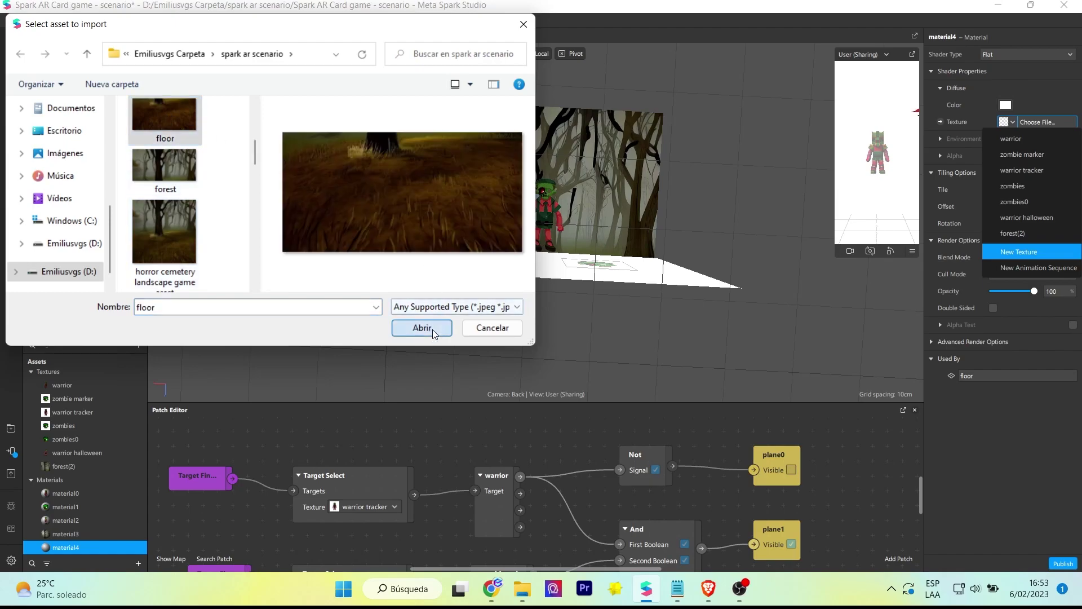
click(423, 328)
Raise the floor plane to about -0.039 in Y, beneath the character's feet
drag(587, 371, 569, 326)
click(555, 267)
drag(555, 267, 556, 206)
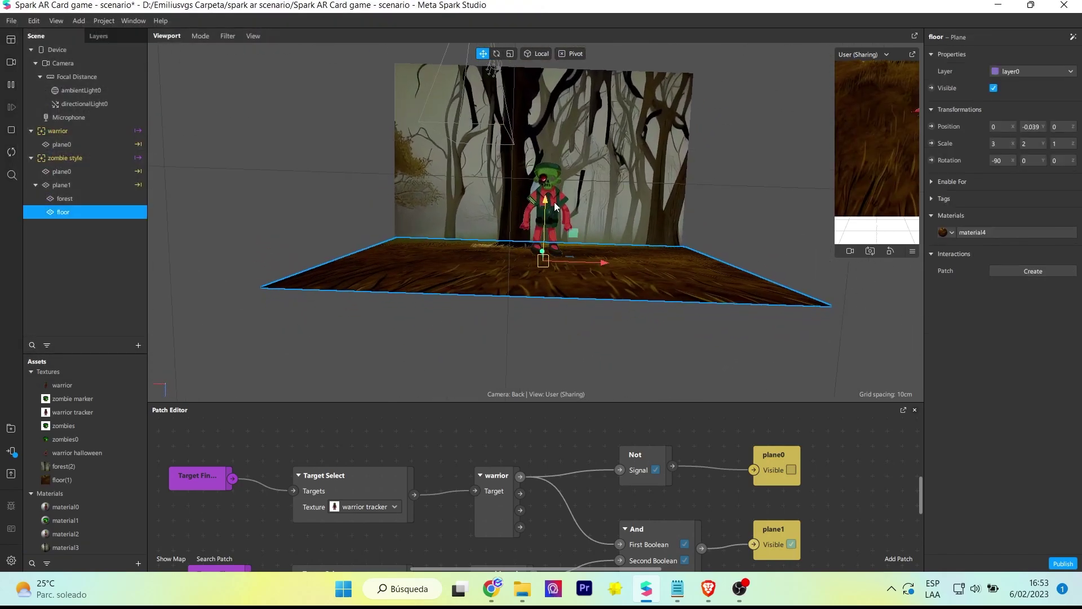
scroll(476, 301, up, 3)
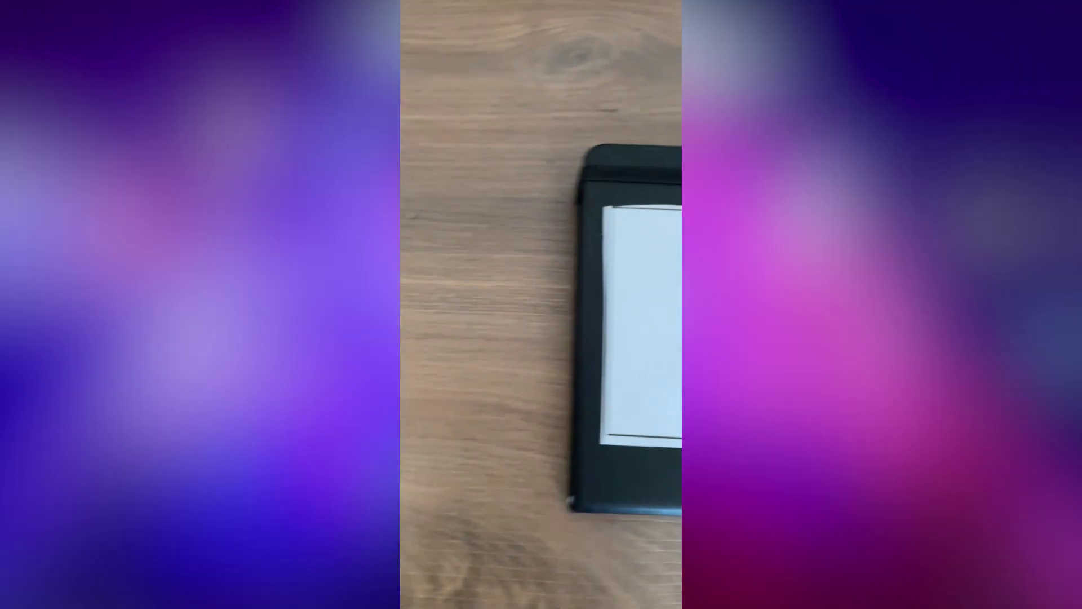